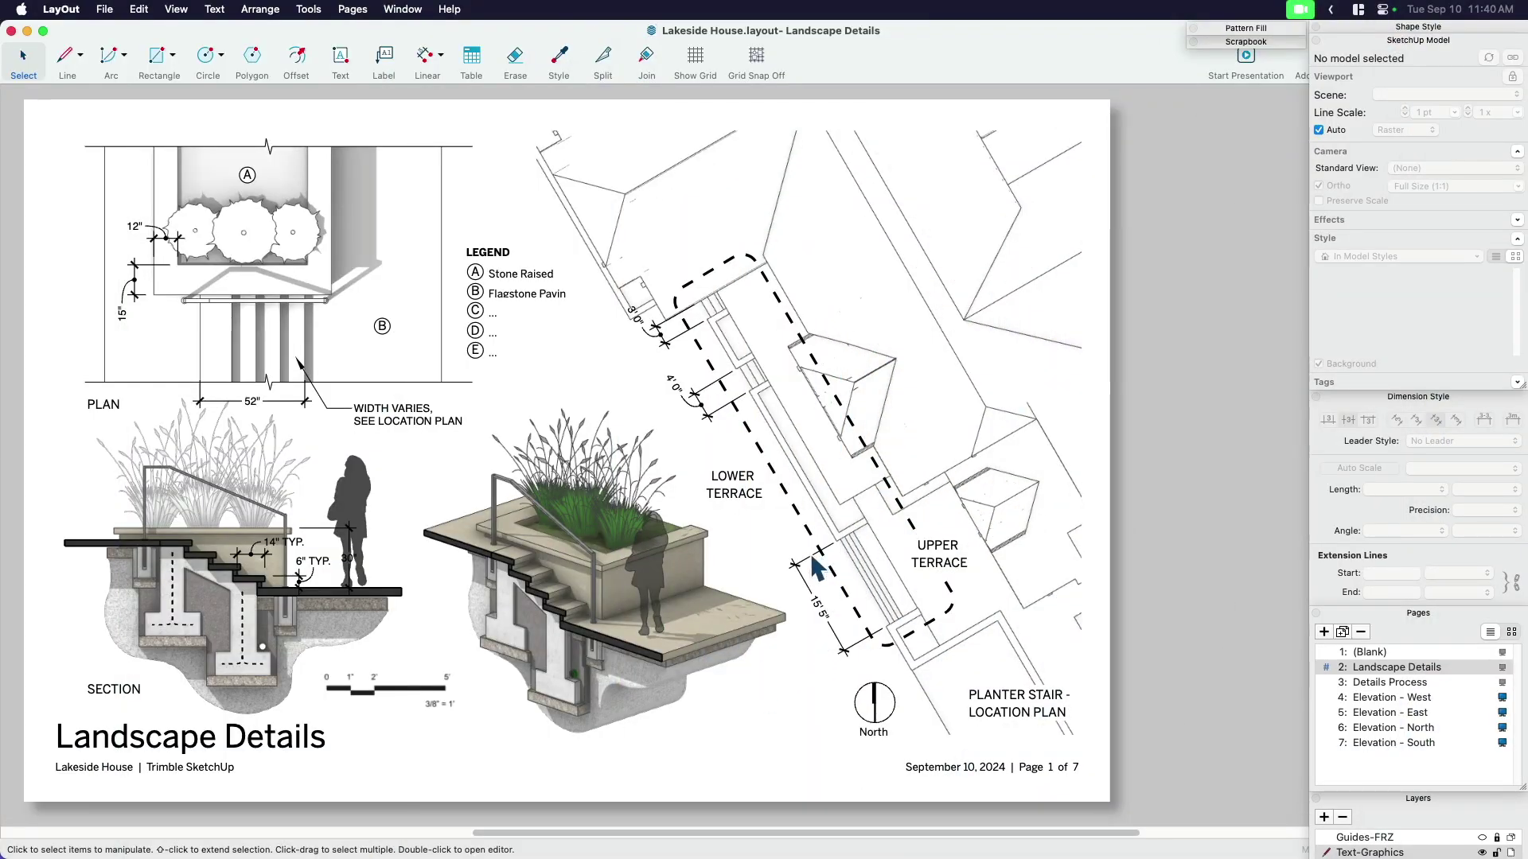
- Inspect the plan, isometric and location plan viewports on the Landscape Details page
{"action": "middle_click_drag", "start_coordinate": [709, 567], "coordinate": [732, 557]}
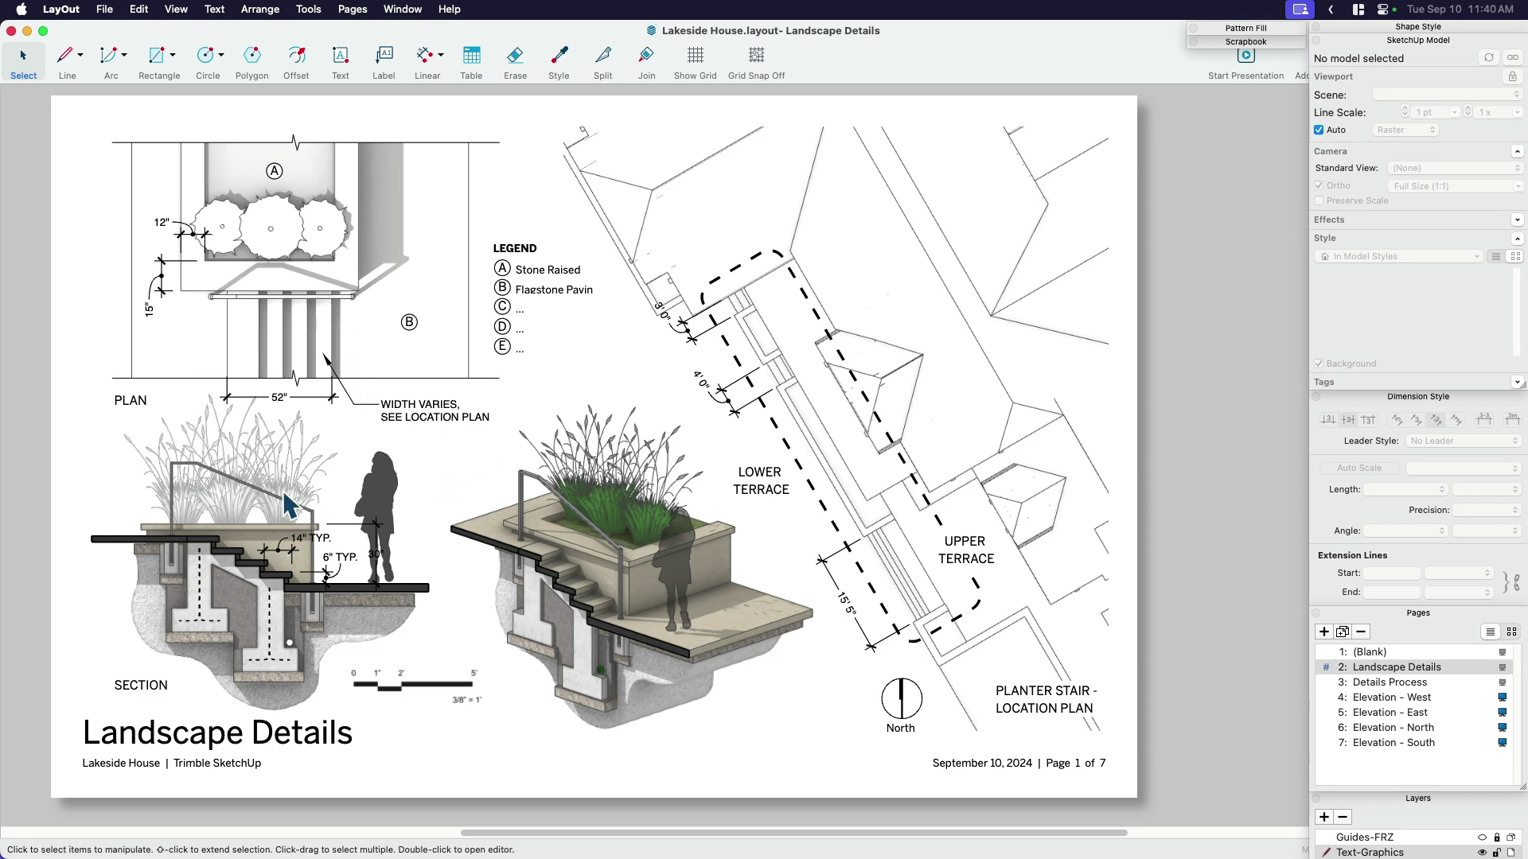
{"action": "left_click", "coordinate": [303, 521]}
{"action": "left_click", "coordinate": [576, 569]}
{"action": "left_click", "coordinate": [338, 315]}
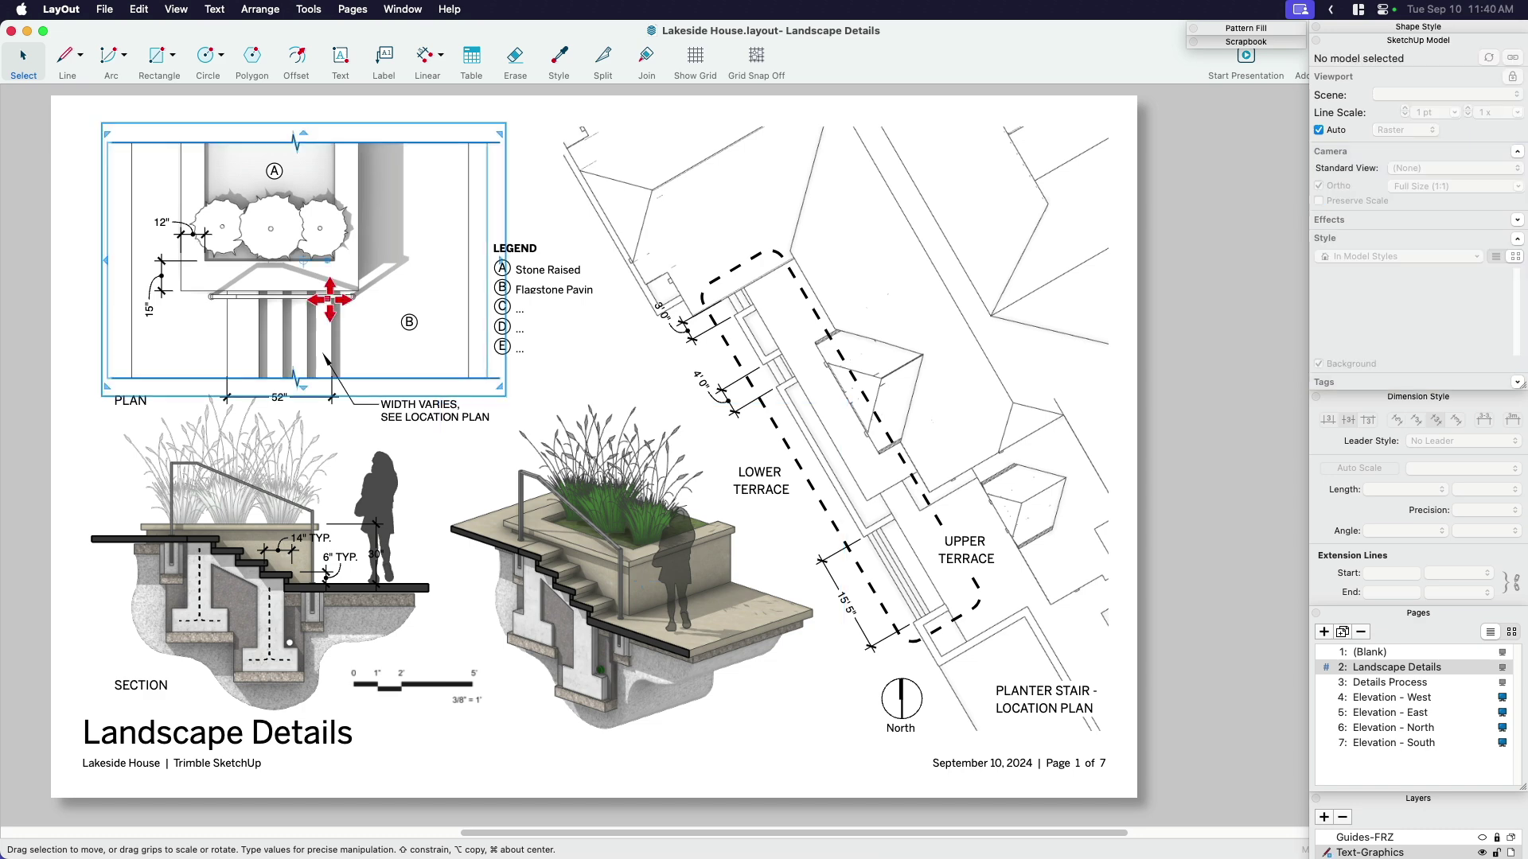
{"action": "left_click", "coordinate": [613, 475]}
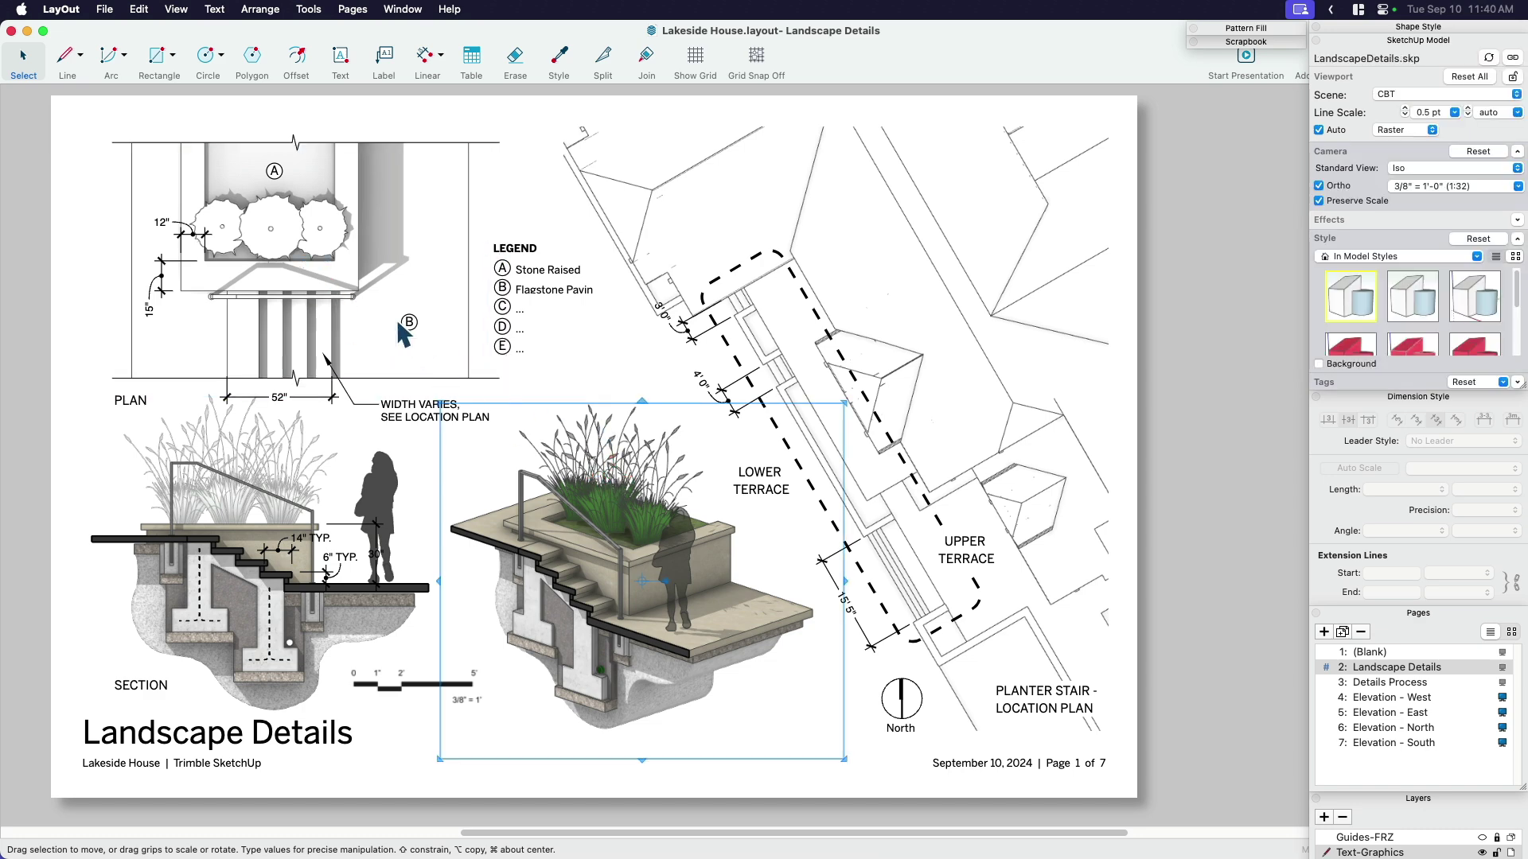
{"action": "left_click", "coordinate": [887, 382]}
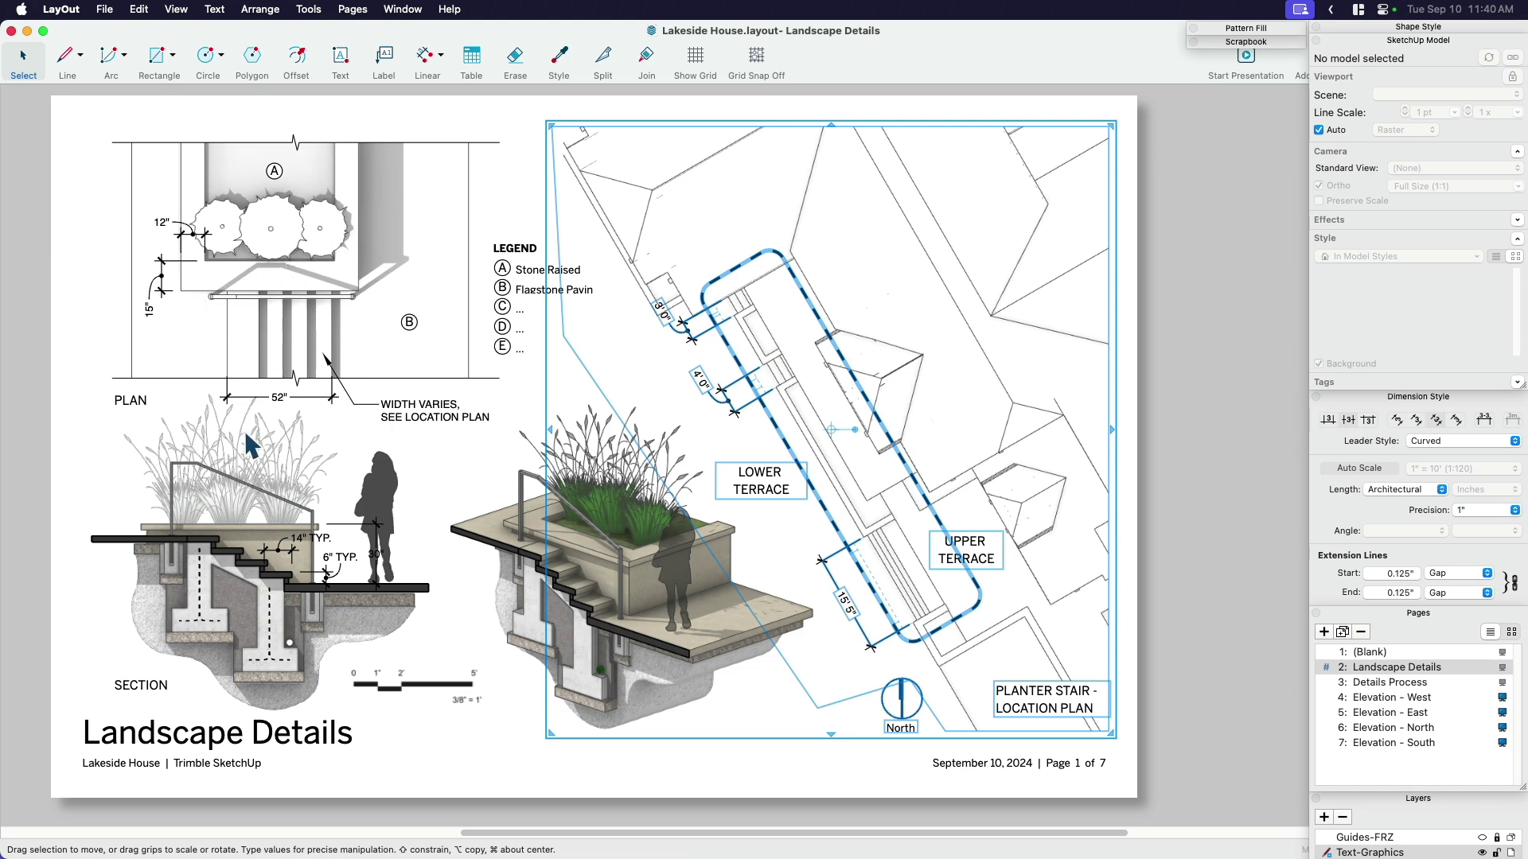
{"action": "left_click", "coordinate": [44, 487]}
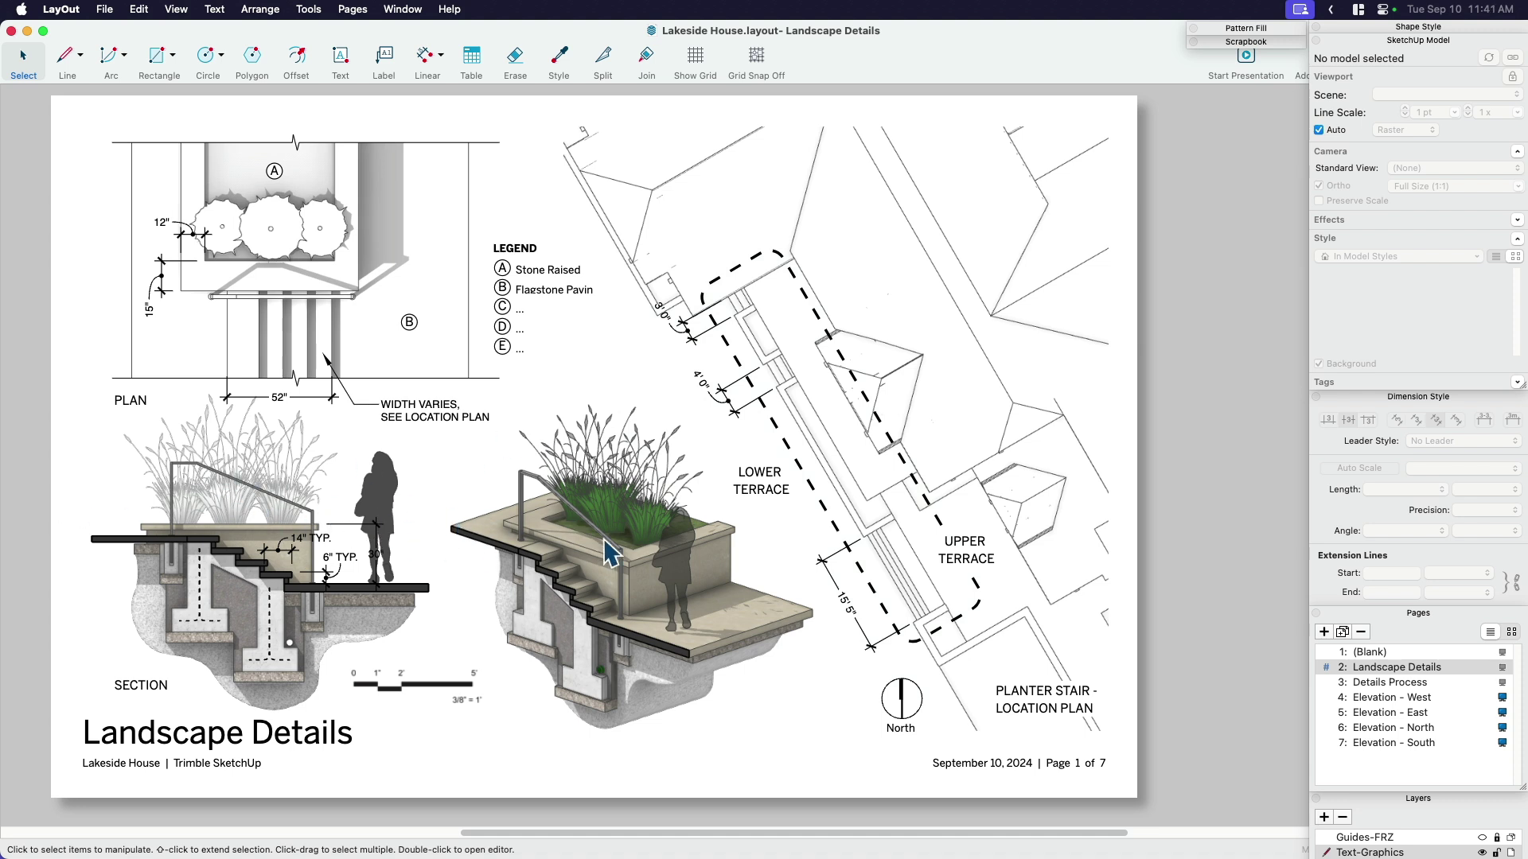
- Switch to the landscape details model in SketchUp and examine the stair section drawing in the WRKING scene
{"action": "key", "text": "ctrl+Up"}
{"action": "left_click", "coordinate": [582, 402]}
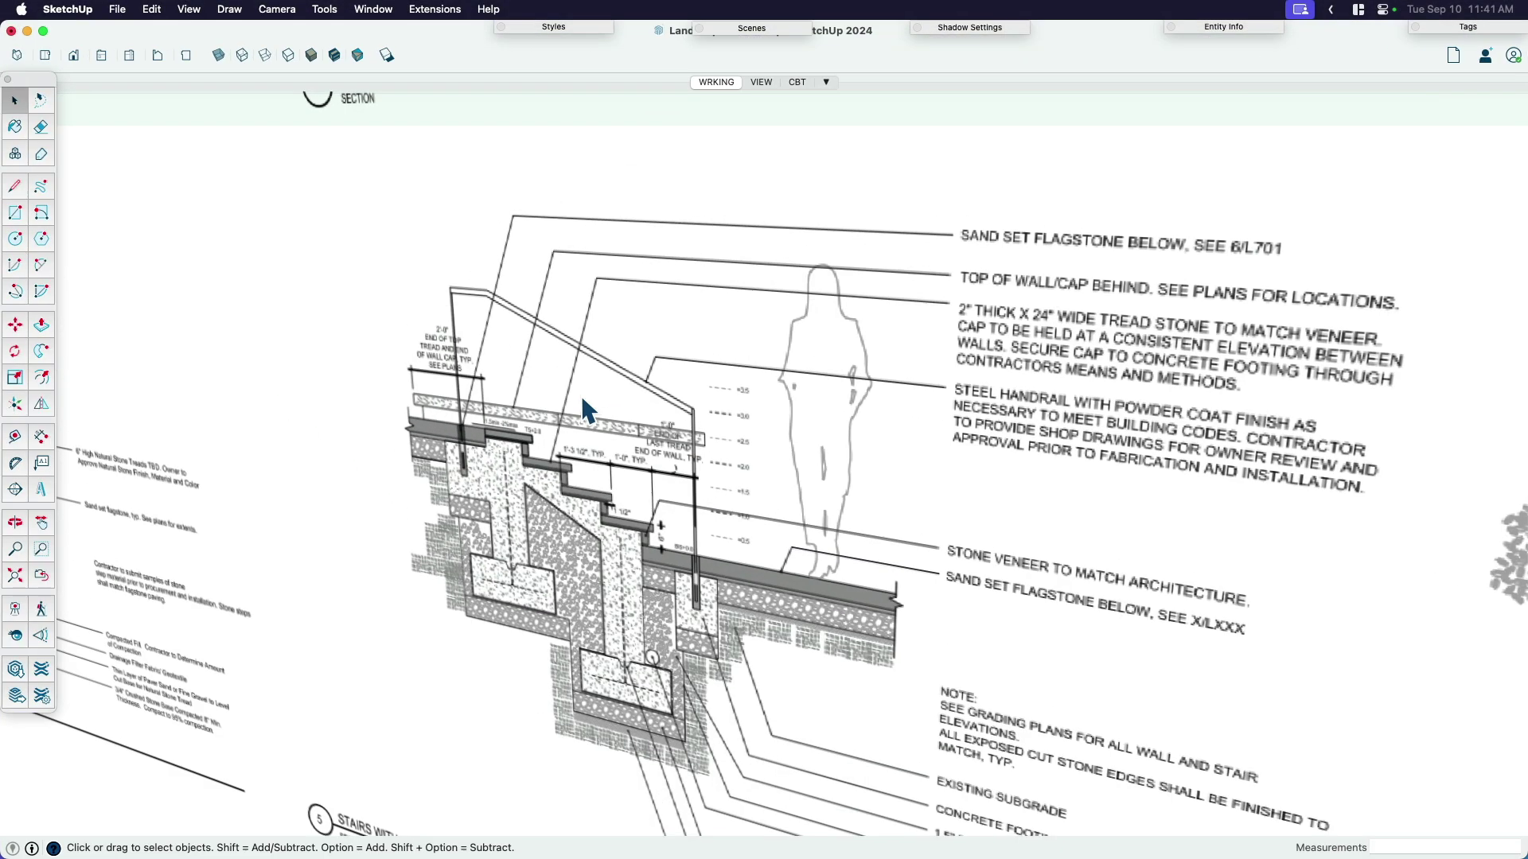
{"action": "scroll", "coordinate": [624, 459], "scroll_direction": "down", "scroll_amount": 10}
{"action": "mouse_move", "coordinate": [642, 453]}
{"action": "middle_mouse_down"}
{"action": "mouse_move", "coordinate": [732, 449]}
{"action": "mouse_move", "coordinate": [577, 450]}
{"action": "mouse_move", "coordinate": [819, 504]}
{"action": "mouse_move", "coordinate": [627, 493]}
{"action": "middle_mouse_up"}
{"action": "scroll", "coordinate": [679, 455], "scroll_direction": "up", "scroll_amount": 10}
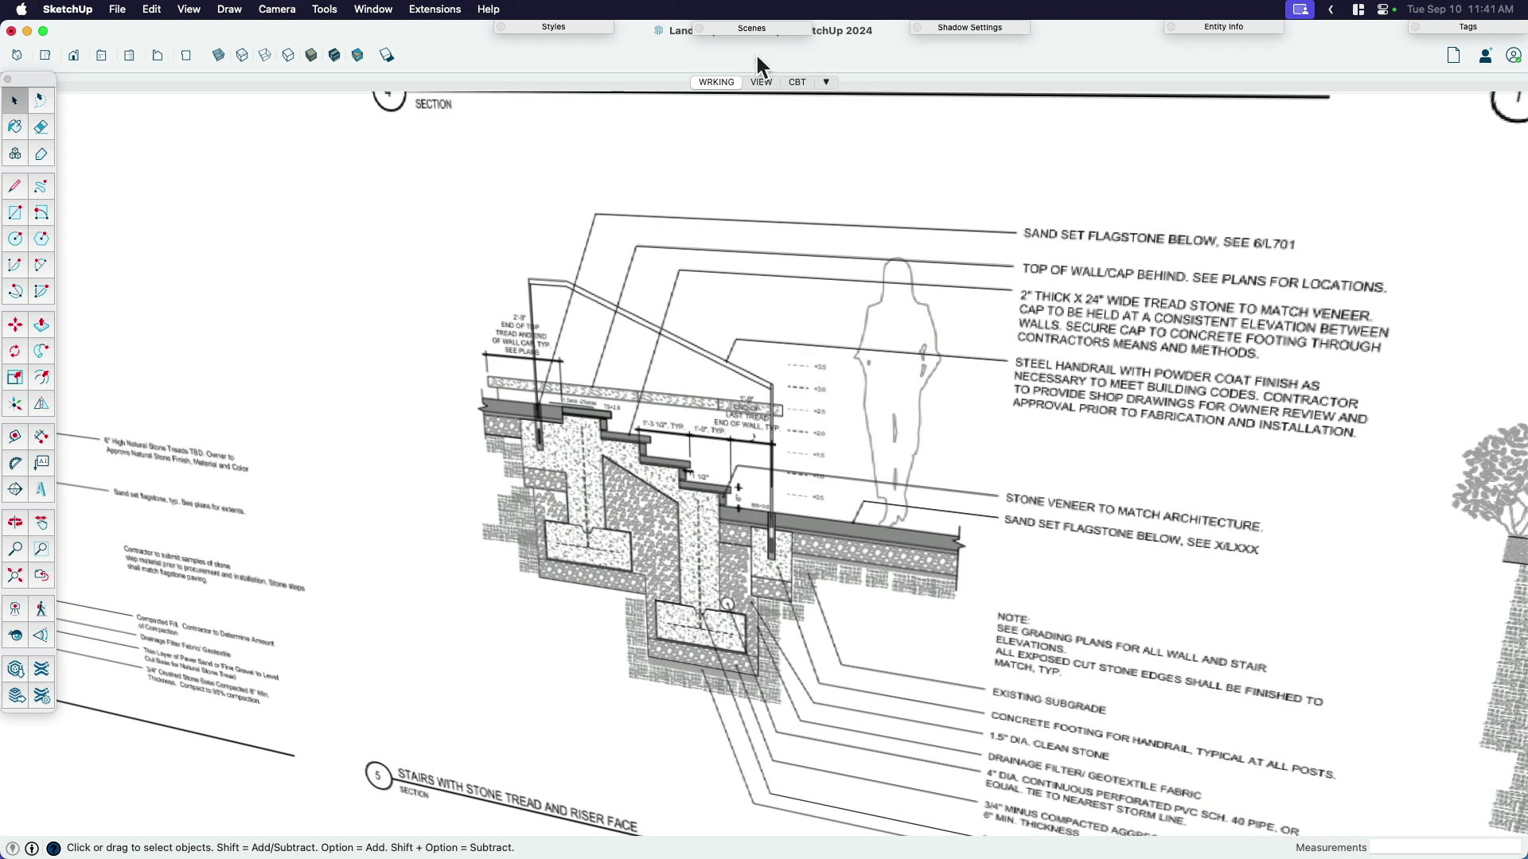
- Show the VIEW scene and examine the stair cutaway's footings, aggregate and soil layers from several angles
{"action": "left_click", "coordinate": [760, 82]}
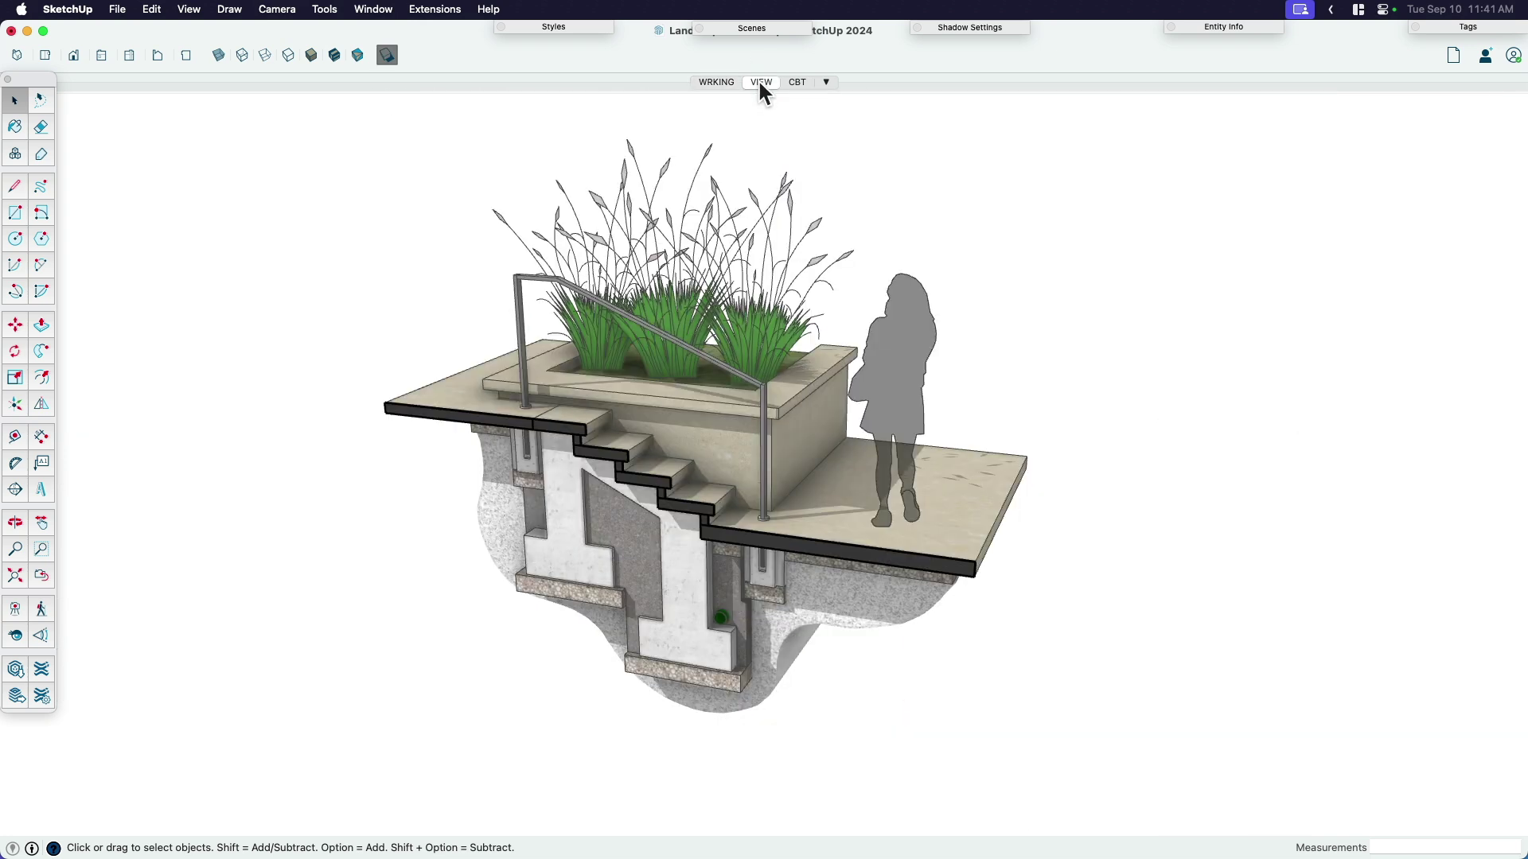
{"action": "middle_click_drag", "start_coordinate": [720, 374], "coordinate": [700, 390]}
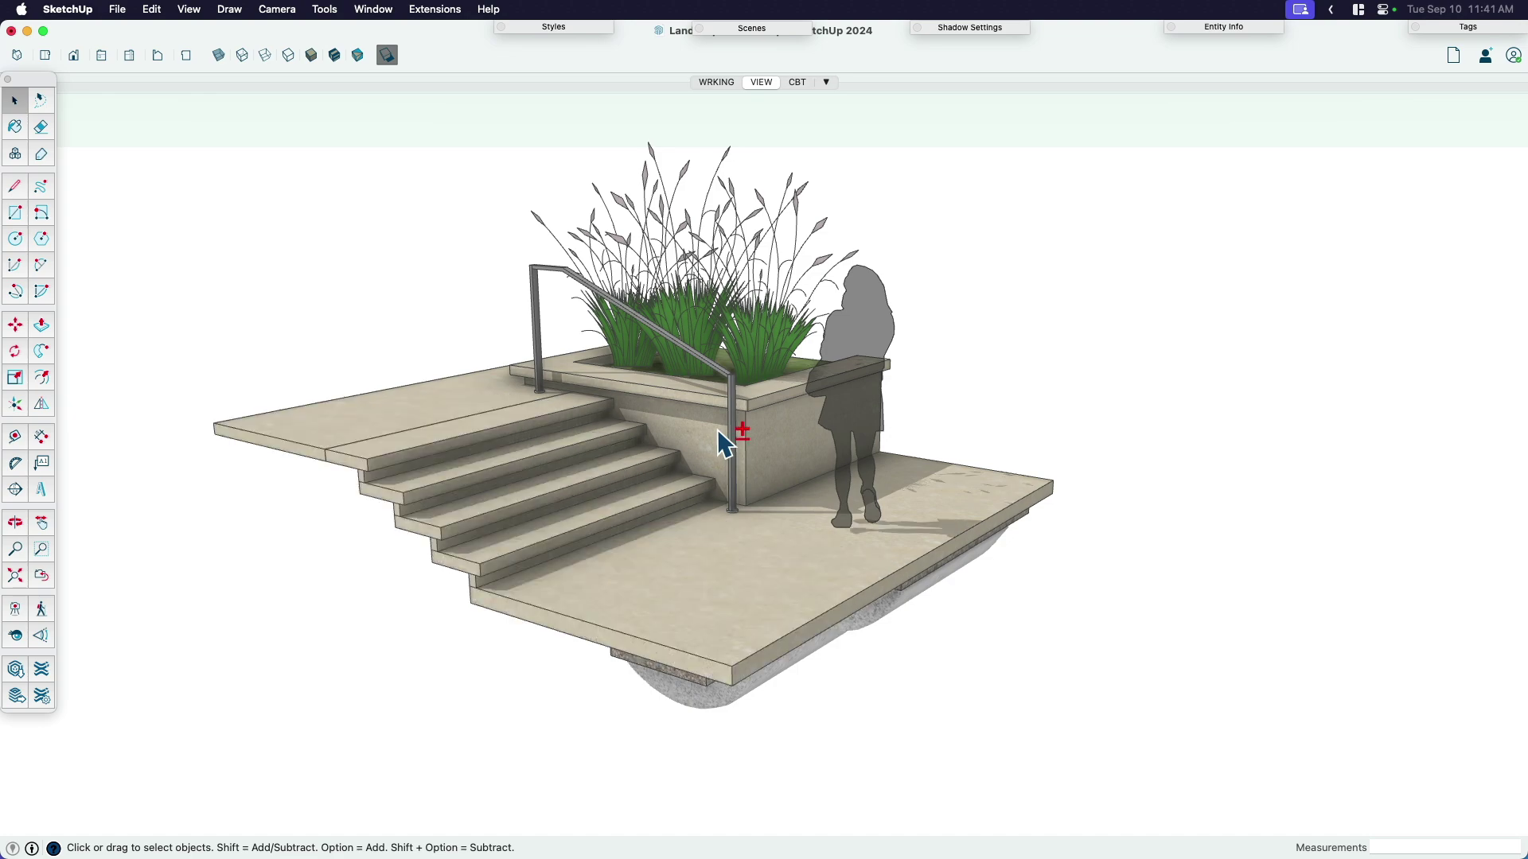
{"action": "middle_click_drag", "start_coordinate": [726, 437], "coordinate": [672, 490]}
{"action": "left_click", "coordinate": [672, 490]}
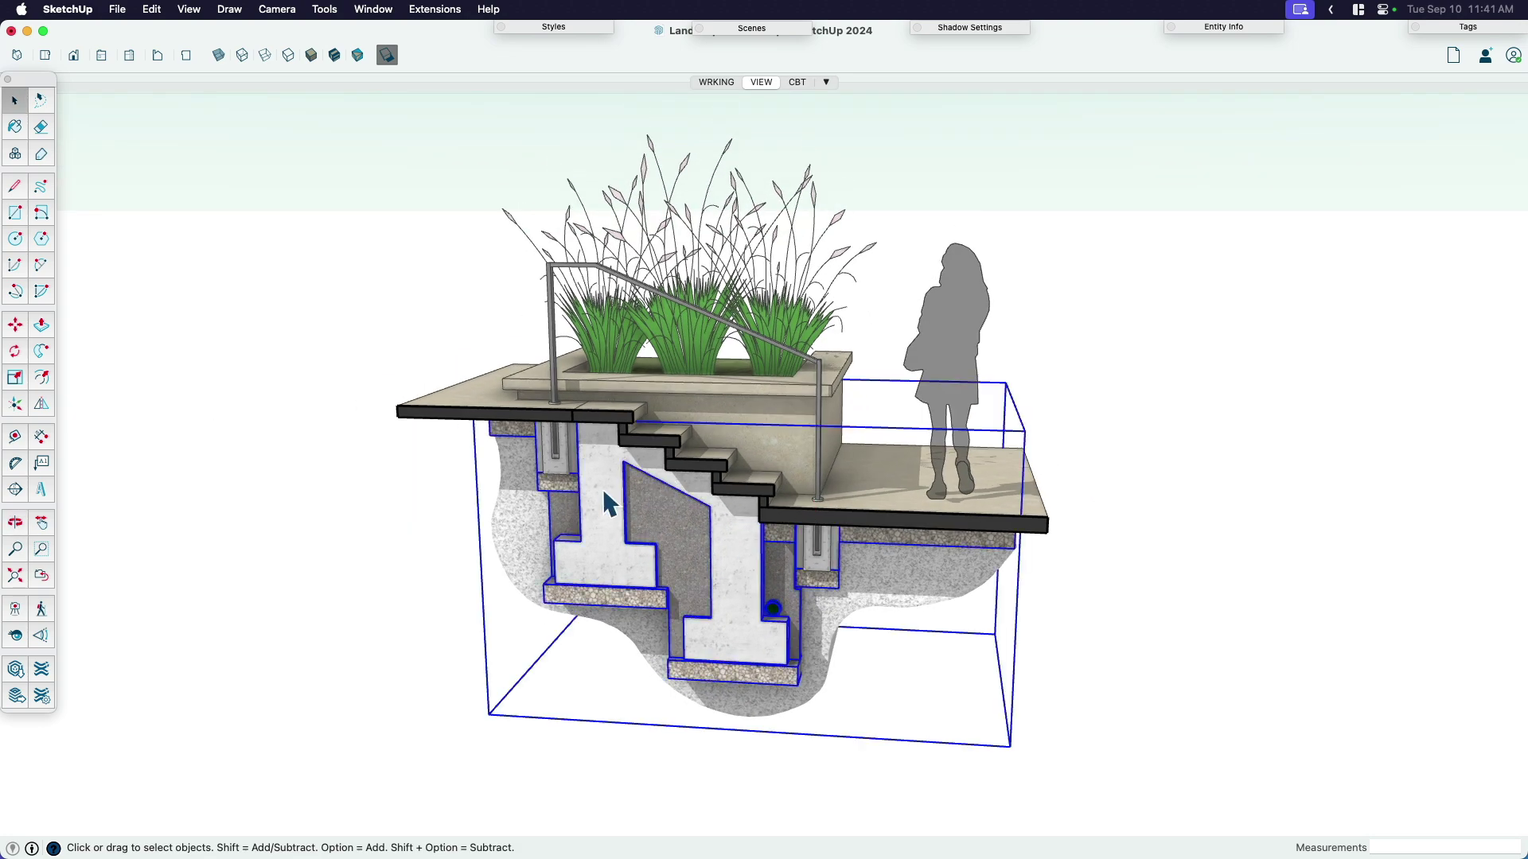
{"action": "scroll", "coordinate": [605, 485], "scroll_direction": "up", "scroll_amount": 8}
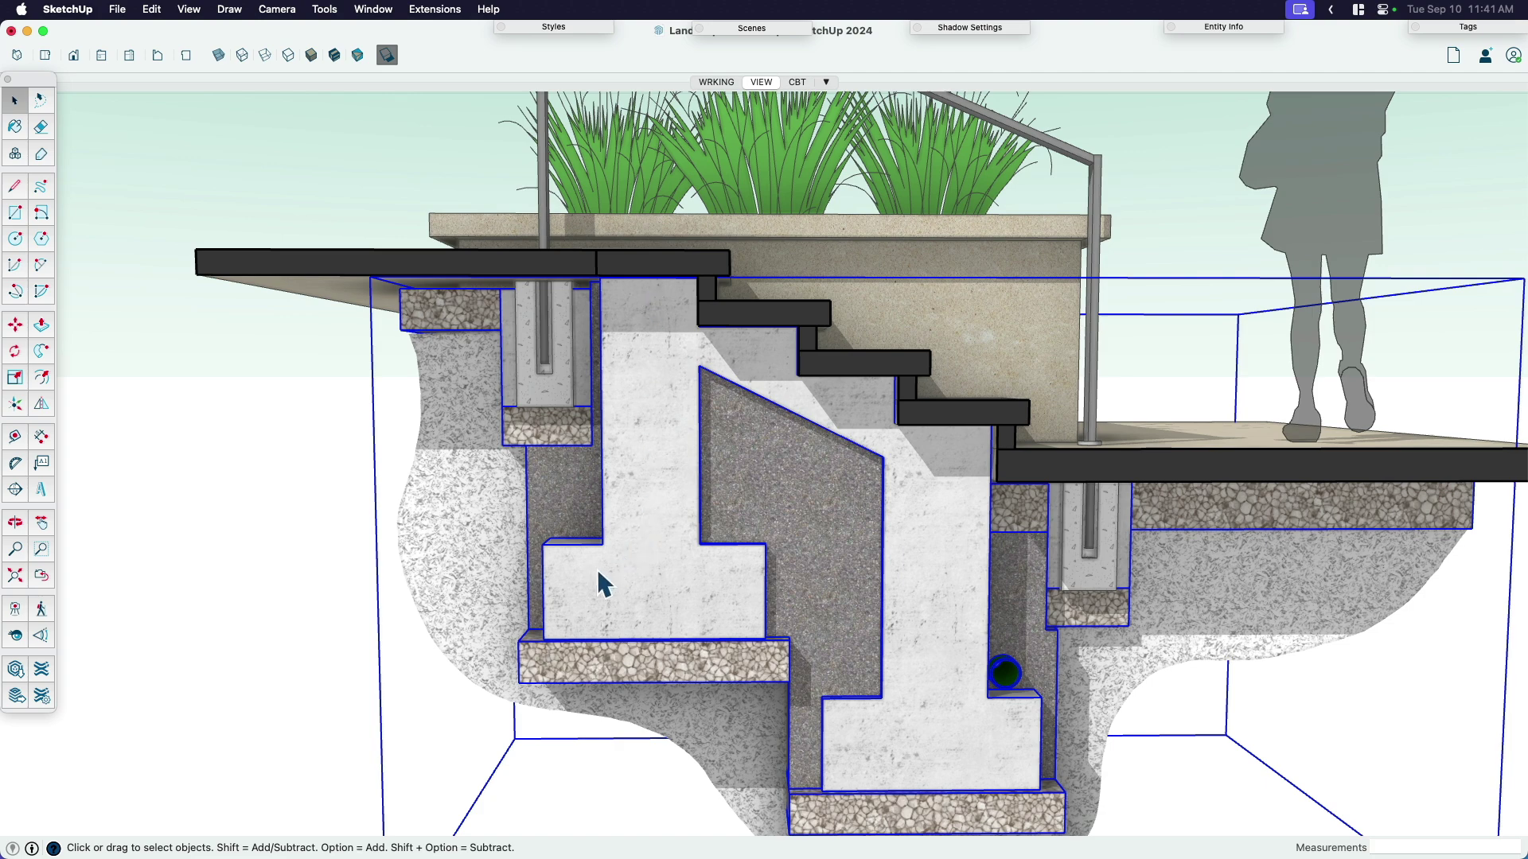
{"action": "scroll", "coordinate": [661, 465], "scroll_direction": "down", "scroll_amount": 5}
{"action": "middle_click_drag", "start_coordinate": [682, 443], "coordinate": [629, 545]}
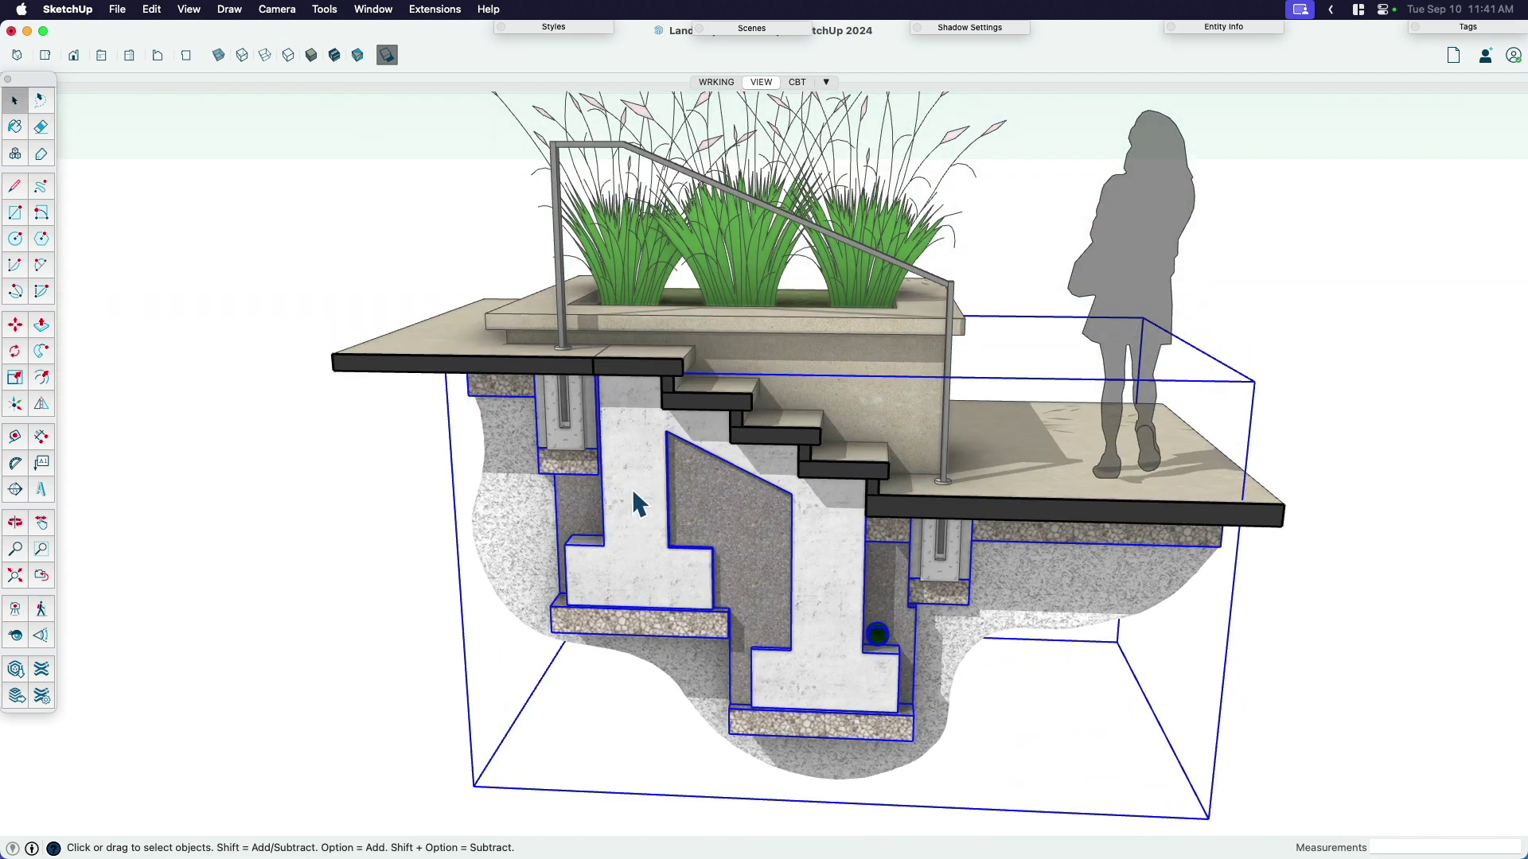
{"action": "middle_click_drag", "start_coordinate": [790, 446], "coordinate": [730, 505]}
{"action": "left_click", "coordinate": [457, 487]}
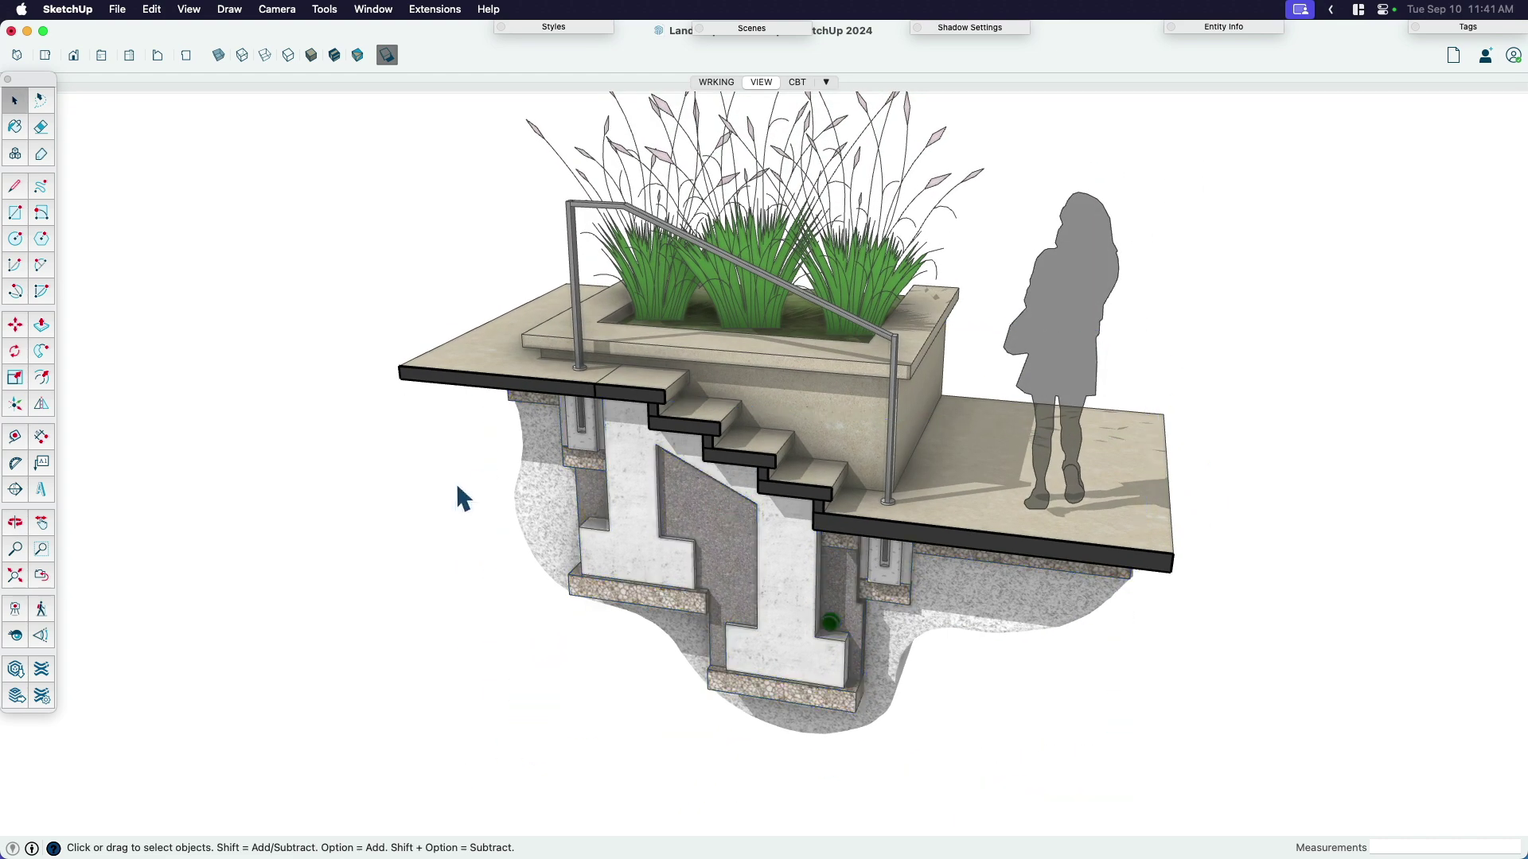
{"action": "mouse_move", "coordinate": [492, 483]}
{"action": "middle_mouse_down"}
{"action": "mouse_move", "coordinate": [677, 487]}
{"action": "mouse_move", "coordinate": [749, 429]}
{"action": "mouse_move", "coordinate": [668, 470]}
{"action": "middle_mouse_up"}
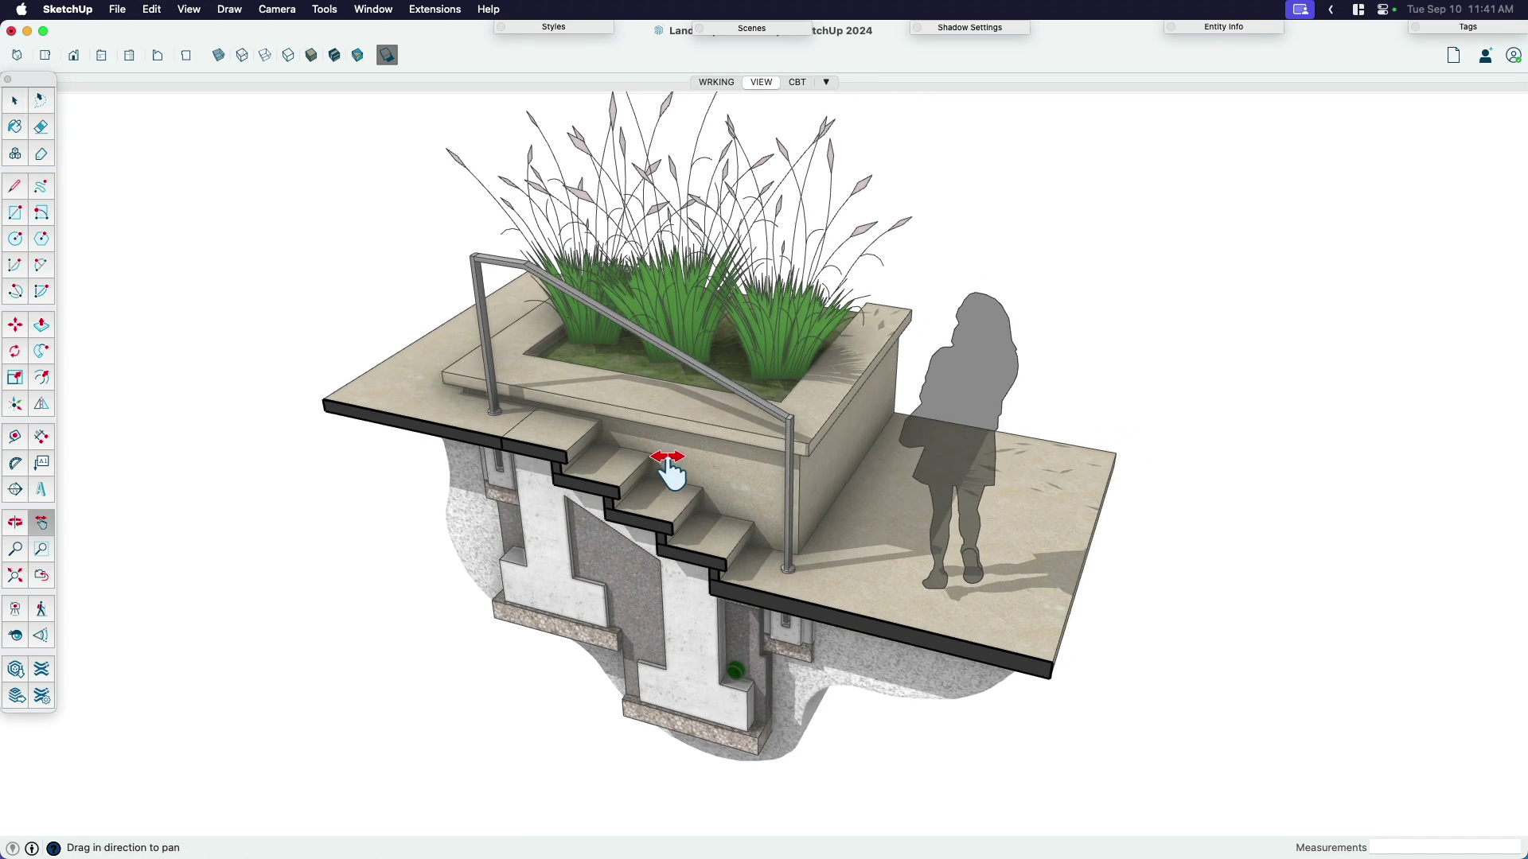
- Activate the CBT scene and expand the Tags list far enough to show every tag
{"action": "left_click", "coordinate": [798, 83]}
{"action": "middle_click_drag", "start_coordinate": [658, 450], "coordinate": [764, 452], "text": "shift"}
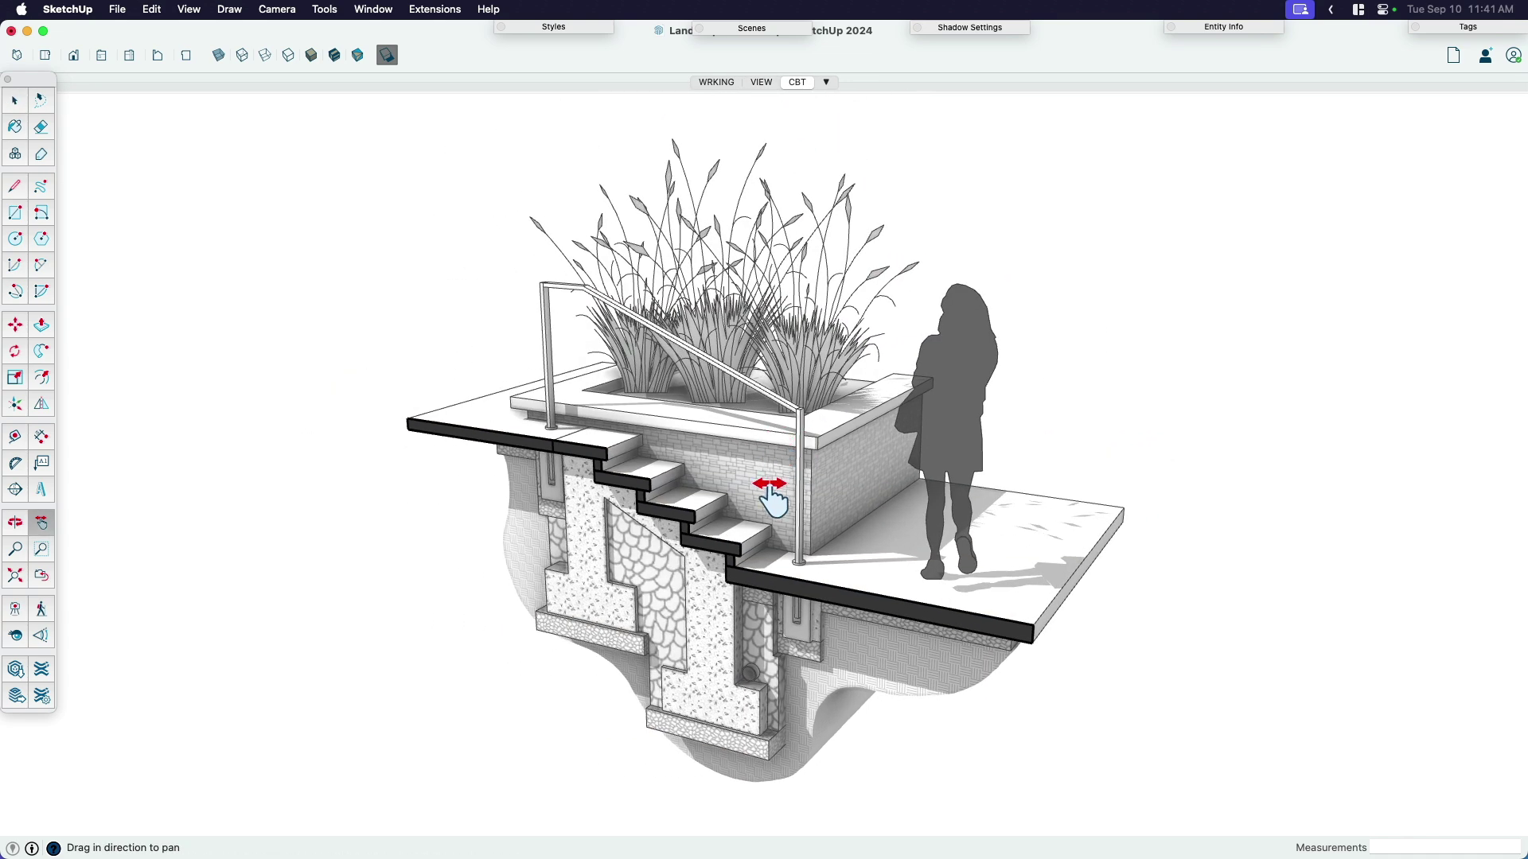
{"action": "left_click", "coordinate": [1442, 29]}
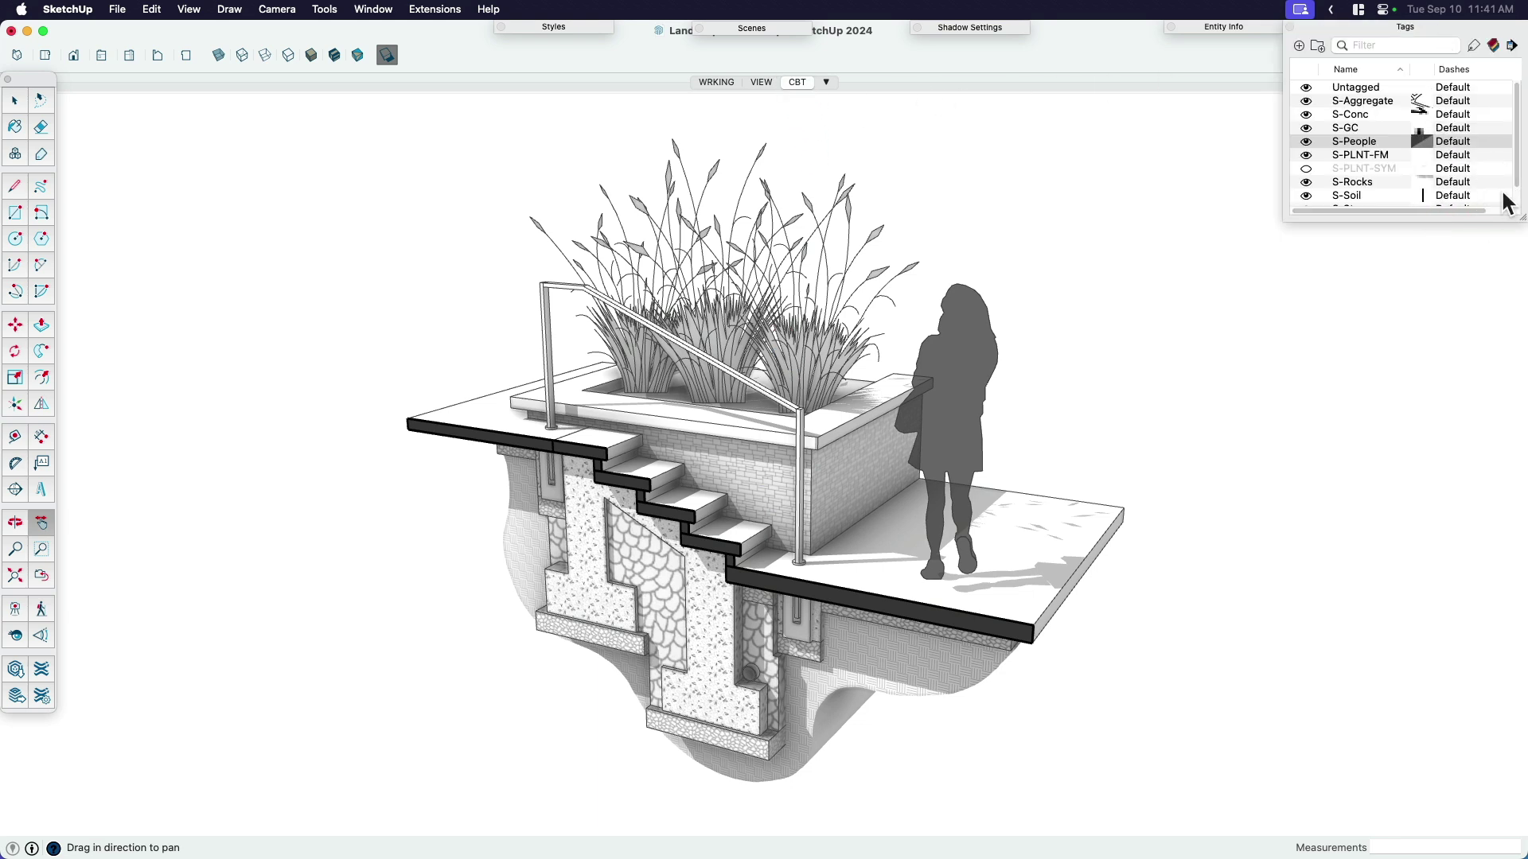
{"action": "mouse_move", "coordinate": [1524, 226]}
{"action": "left_mouse_down"}
{"action": "mouse_move", "coordinate": [1522, 340]}
{"action": "mouse_move", "coordinate": [1520, 250]}
{"action": "left_mouse_up"}
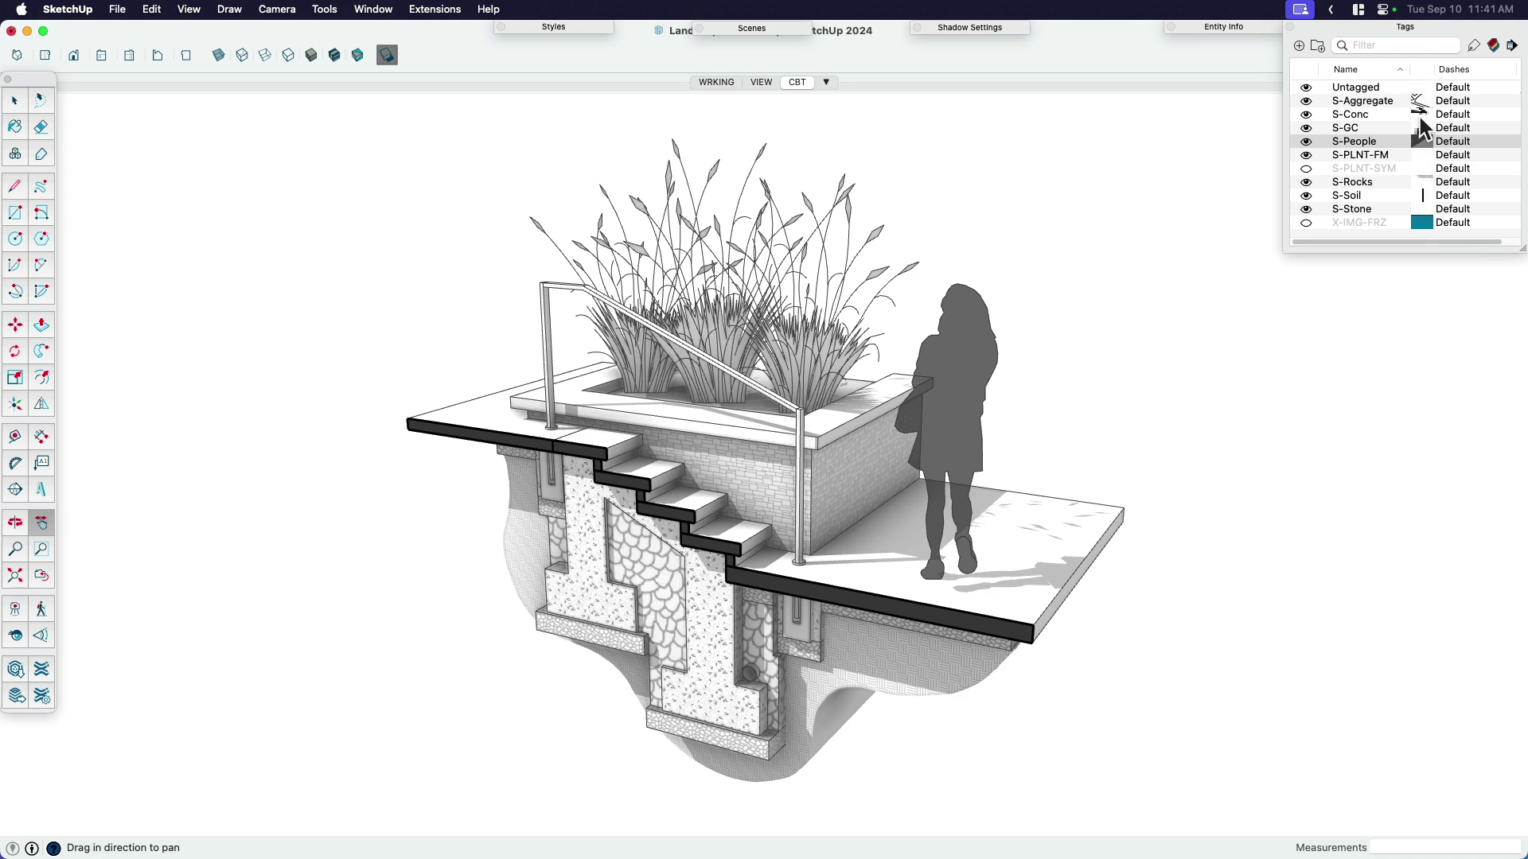
{"action": "left_click", "coordinate": [1410, 27]}
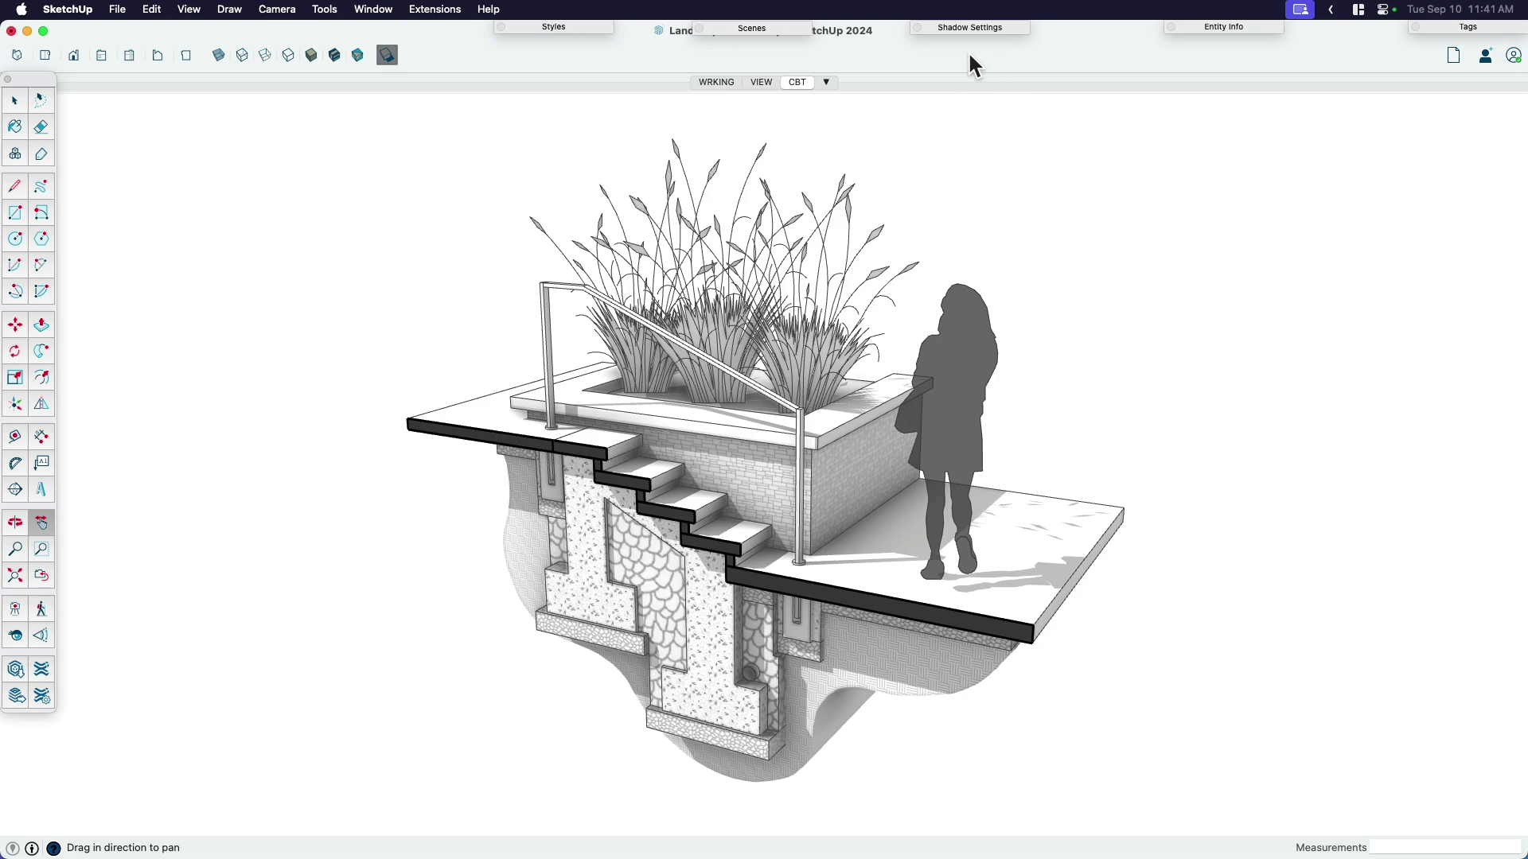
{"action": "left_click", "coordinate": [1468, 27]}
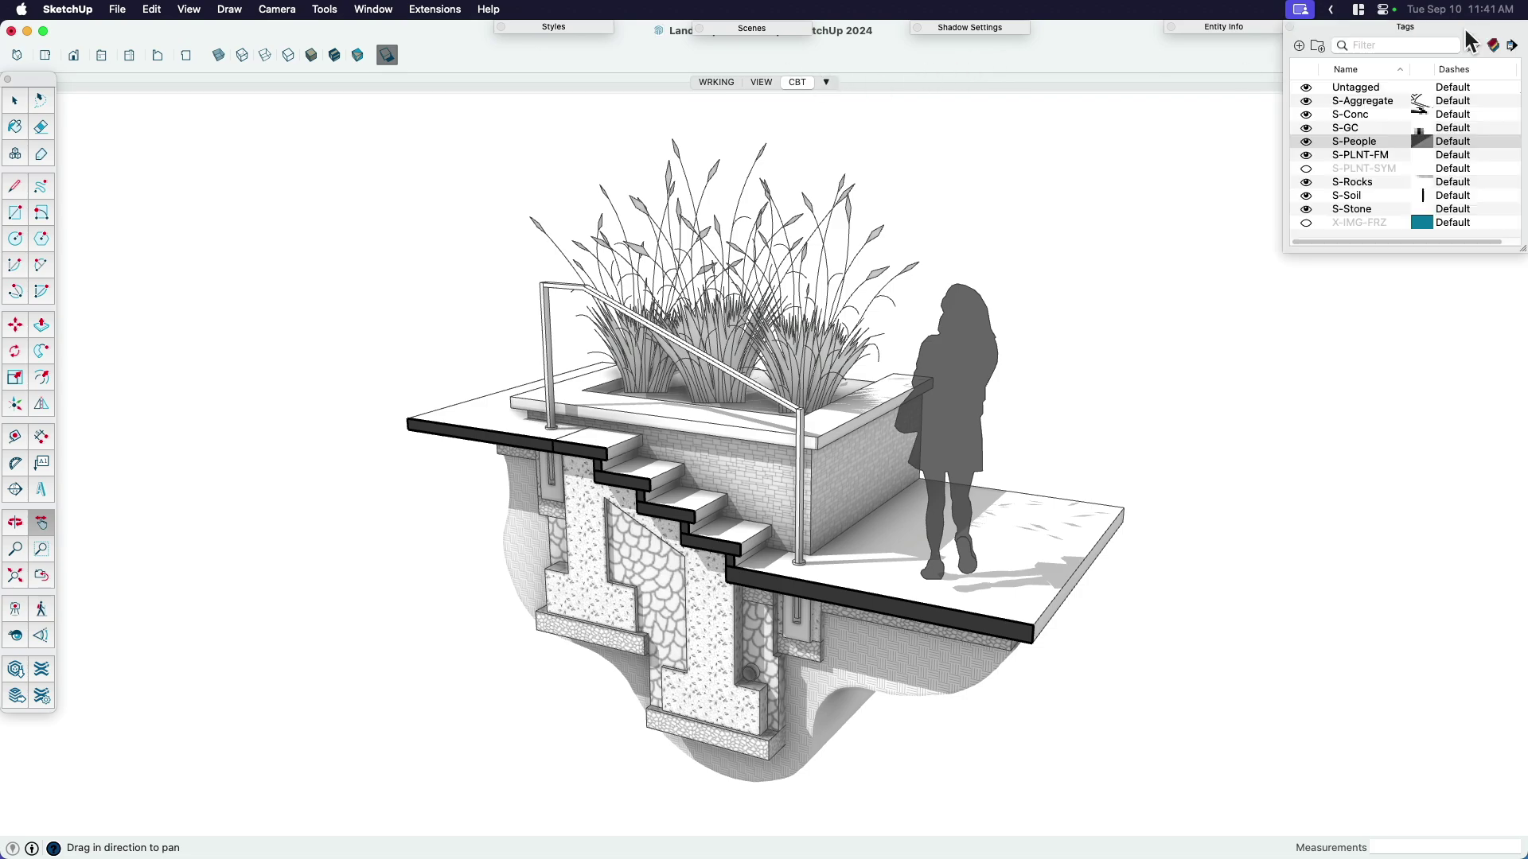
- Toggle Color by Tag to compare the stair model's tag textures with its material colours from several angles, leaving it off
{"action": "left_click", "coordinate": [1493, 45]}
{"action": "key", "text": "o"}
{"action": "scroll", "coordinate": [764, 477], "scroll_direction": "up", "scroll_amount": 10}
{"action": "left_click_drag", "start_coordinate": [828, 410], "coordinate": [727, 467]}
{"action": "key", "text": "h"}
{"action": "scroll", "coordinate": [760, 434], "scroll_direction": "down", "scroll_amount": 2}
{"action": "scroll", "coordinate": [760, 434], "scroll_direction": "down", "scroll_amount": 3}
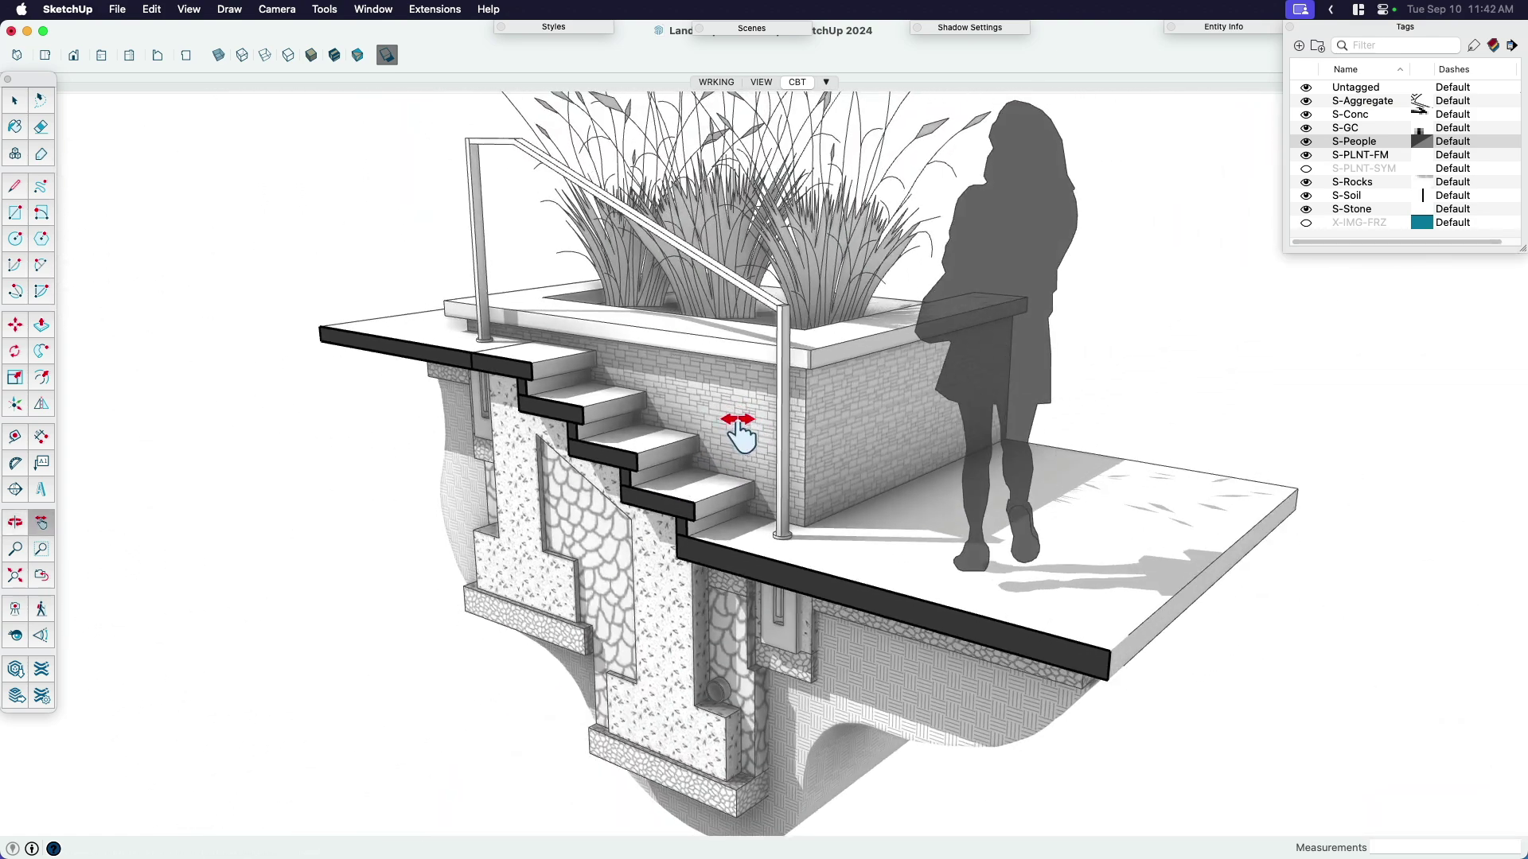
{"action": "left_click", "coordinate": [1493, 46]}
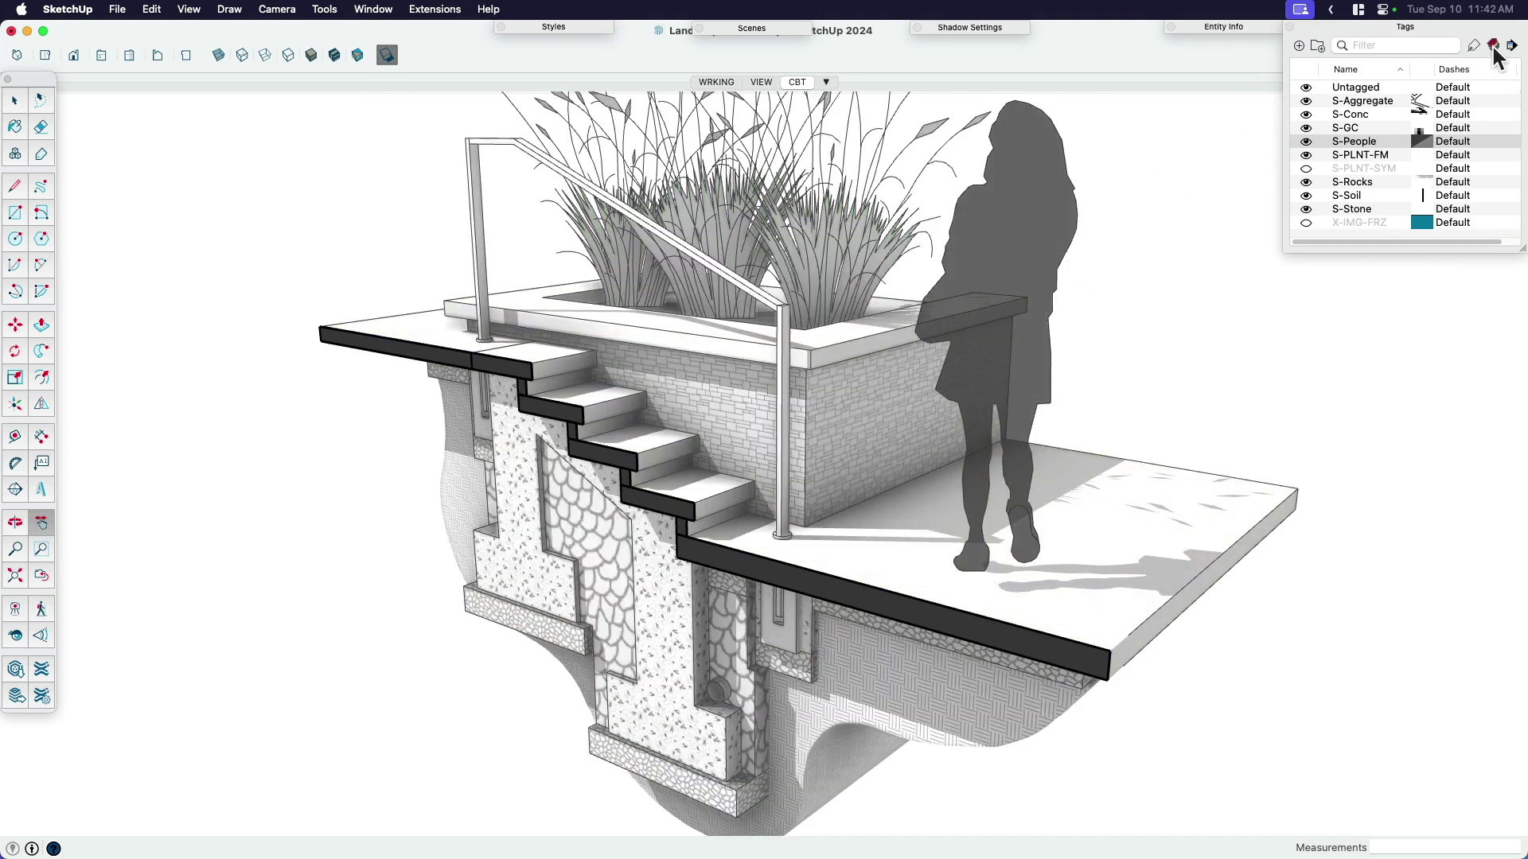
{"action": "middle_click_drag", "start_coordinate": [896, 331], "coordinate": [930, 451]}
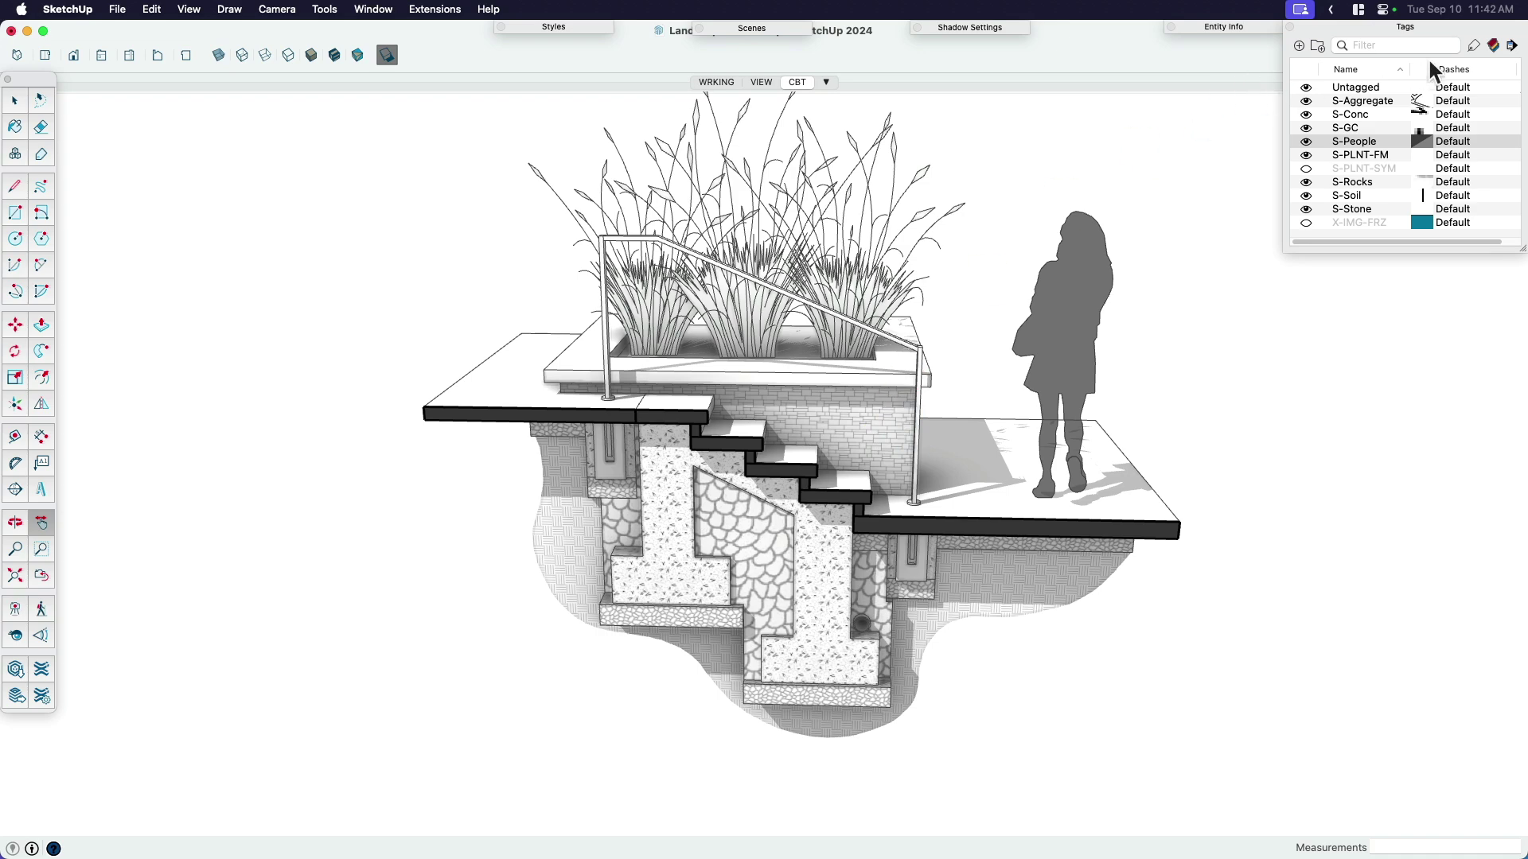
{"action": "left_click", "coordinate": [1493, 46]}
{"action": "middle_click_drag", "start_coordinate": [959, 399], "coordinate": [828, 447]}
{"action": "left_click_drag", "start_coordinate": [986, 447], "coordinate": [883, 457]}
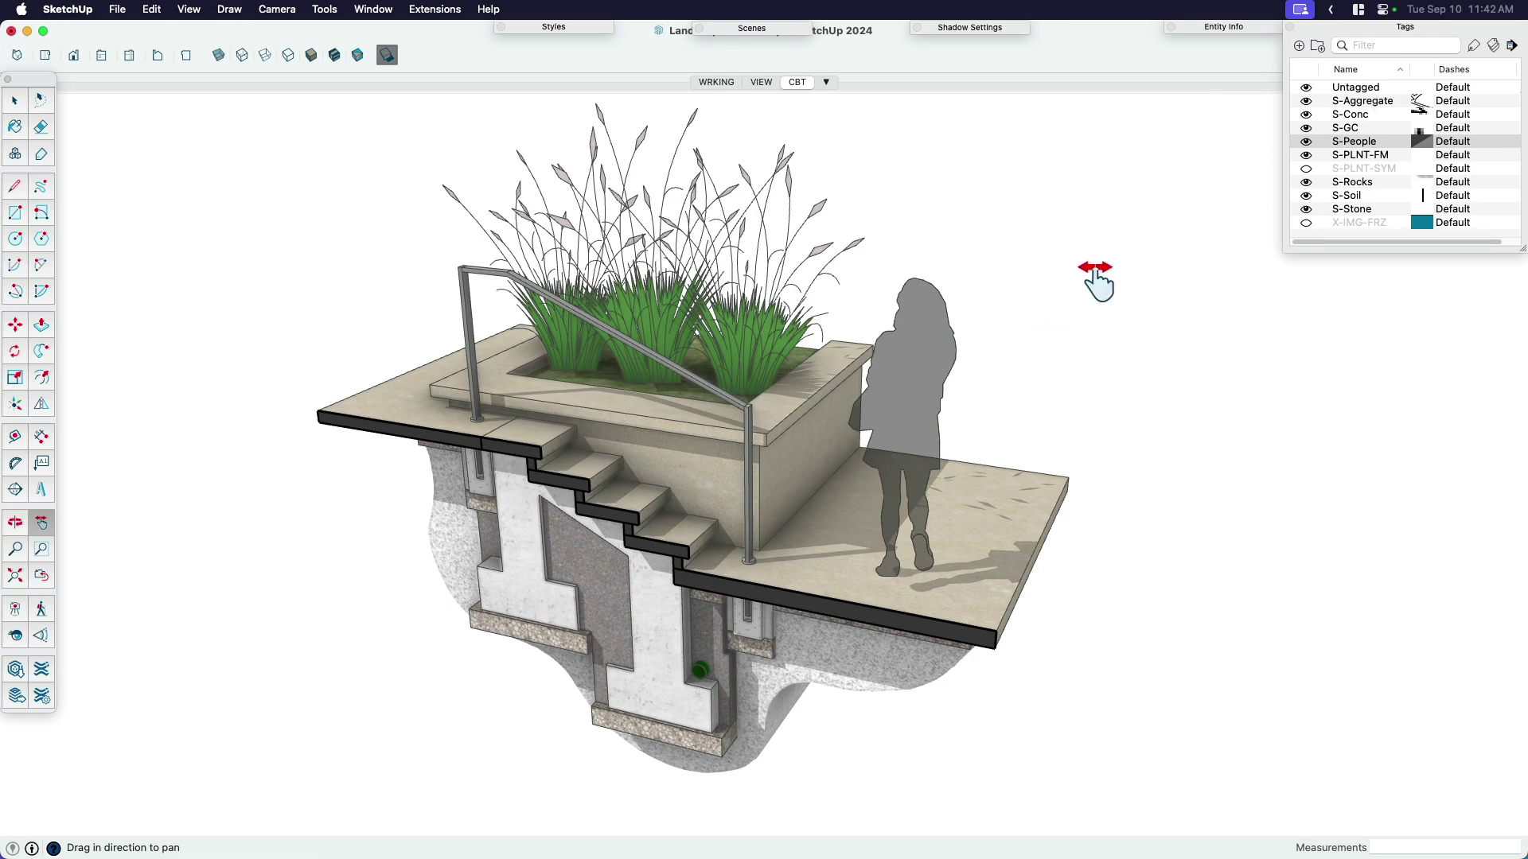
- Return to the LayOut document, select the isometric viewport, and go to the Details Process page
{"action": "key", "text": "ctrl+Up"}
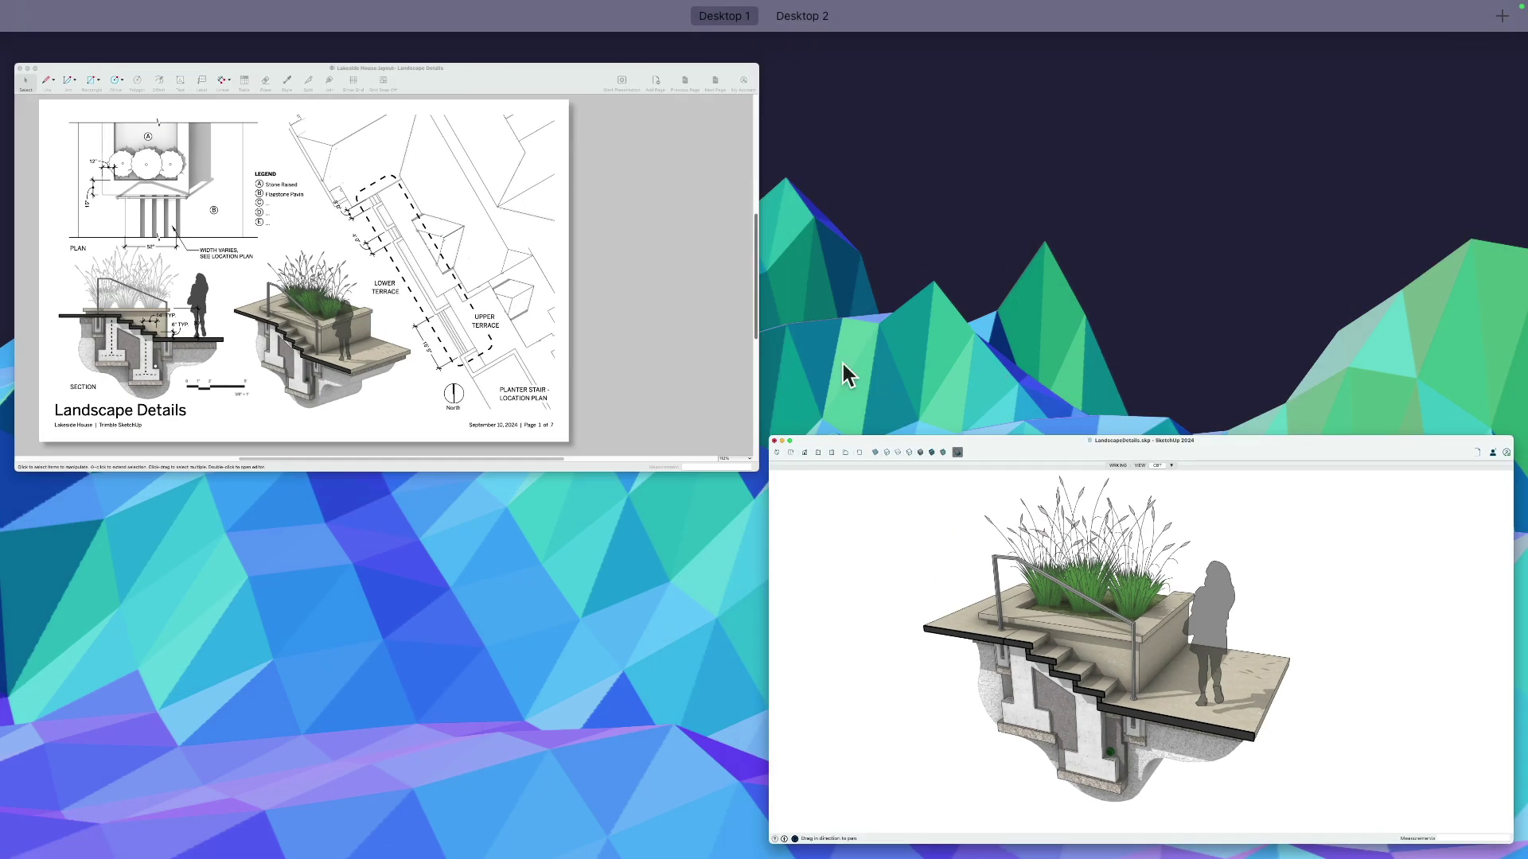
{"action": "left_click", "coordinate": [731, 359]}
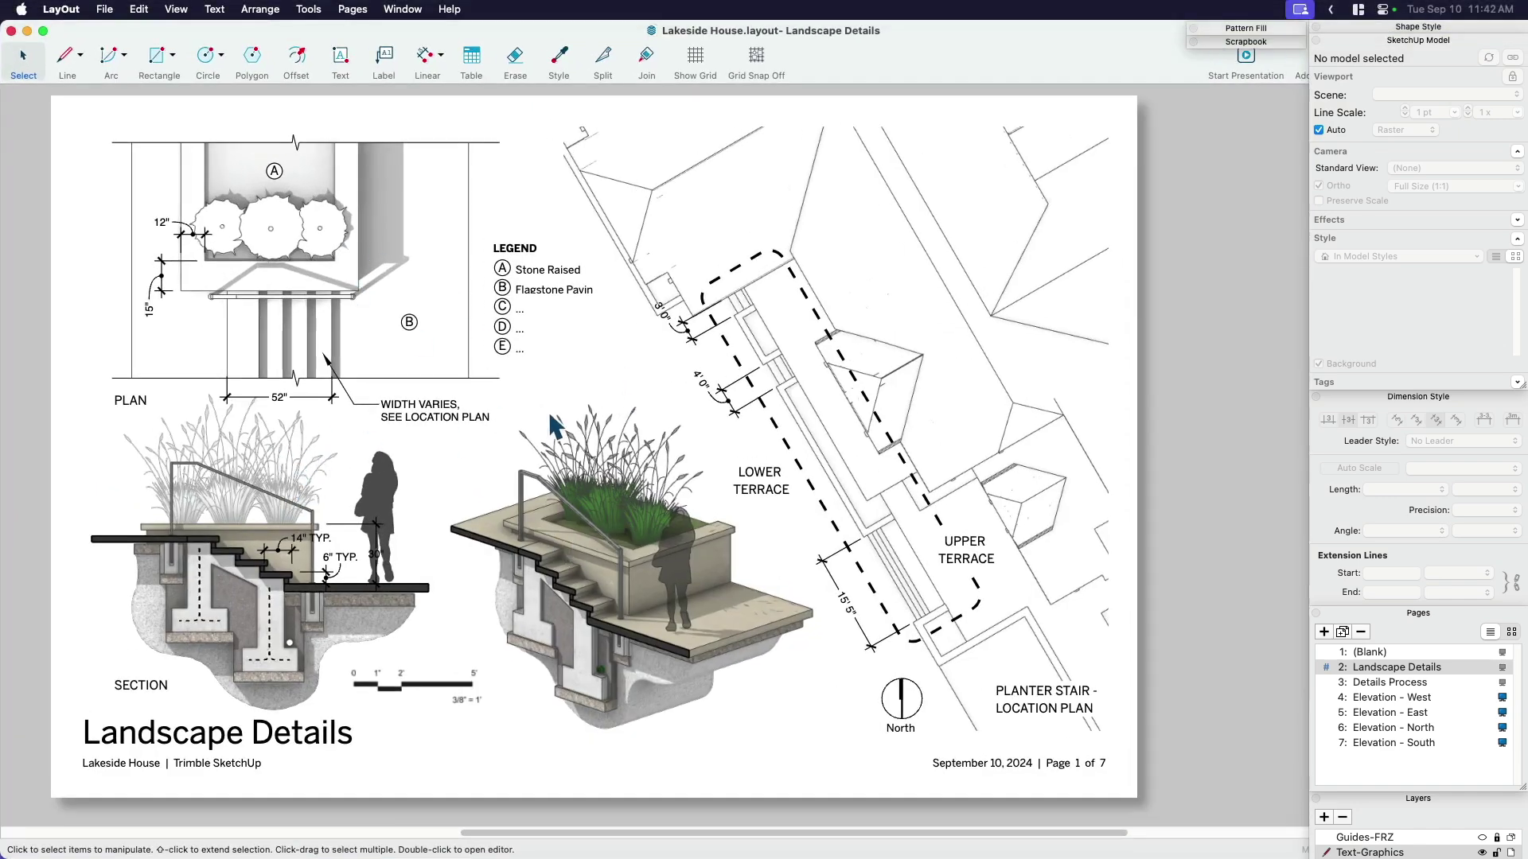
{"action": "left_click", "coordinate": [674, 518]}
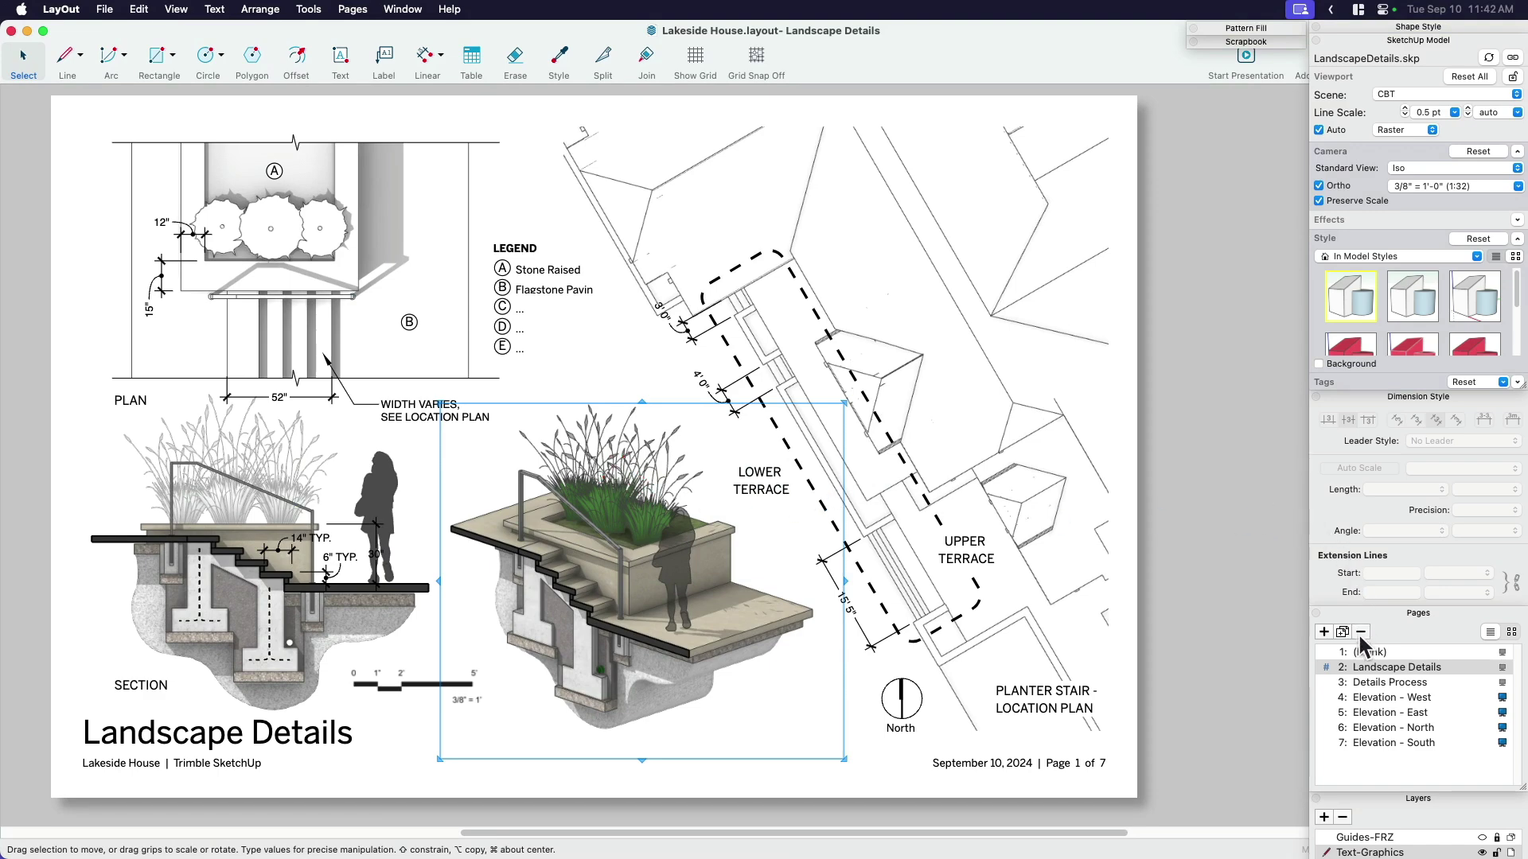
{"action": "left_click", "coordinate": [1370, 683]}
{"action": "scroll", "coordinate": [808, 444], "scroll_direction": "left", "scroll_amount": 2}
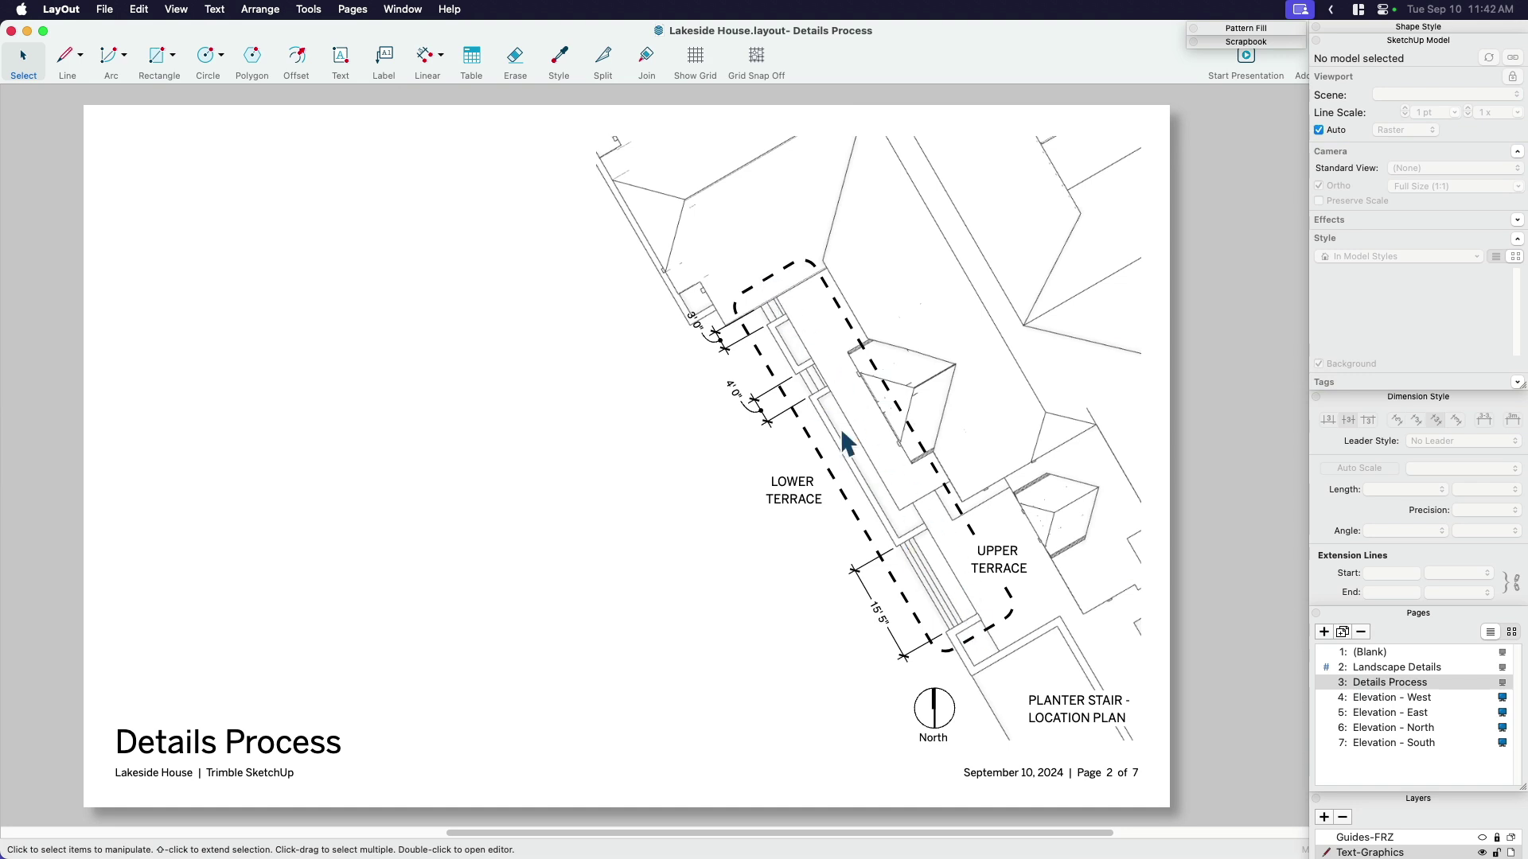
- Inside the location plan group, give the dashed boundary around the terraces a fill at 26% opacity
{"action": "left_click", "coordinate": [847, 323]}
{"action": "double_click", "coordinate": [846, 322]}
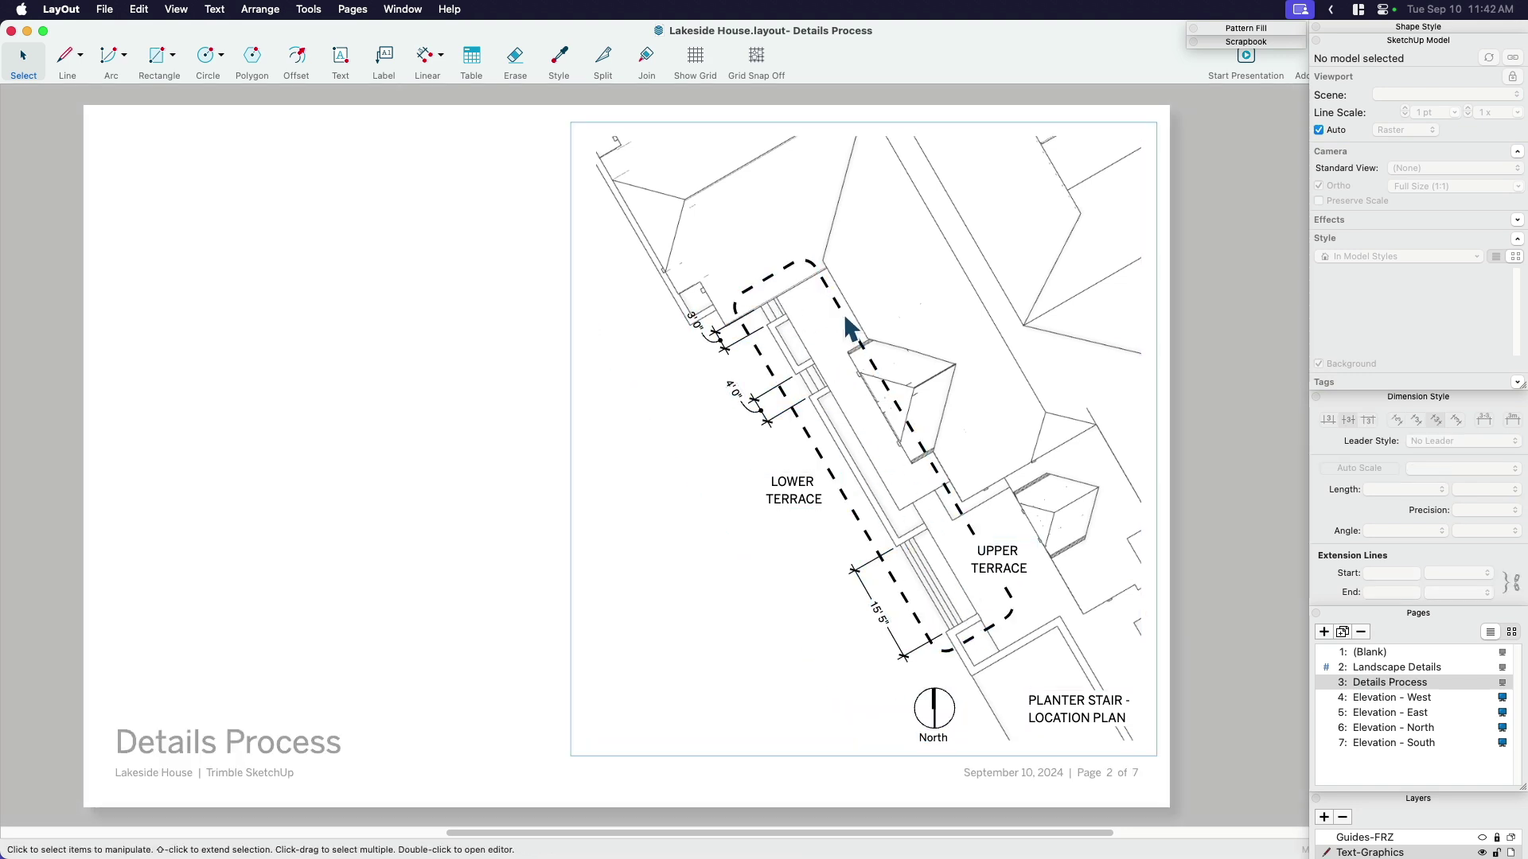
{"action": "left_click", "coordinate": [846, 321]}
{"action": "left_click", "coordinate": [846, 323]}
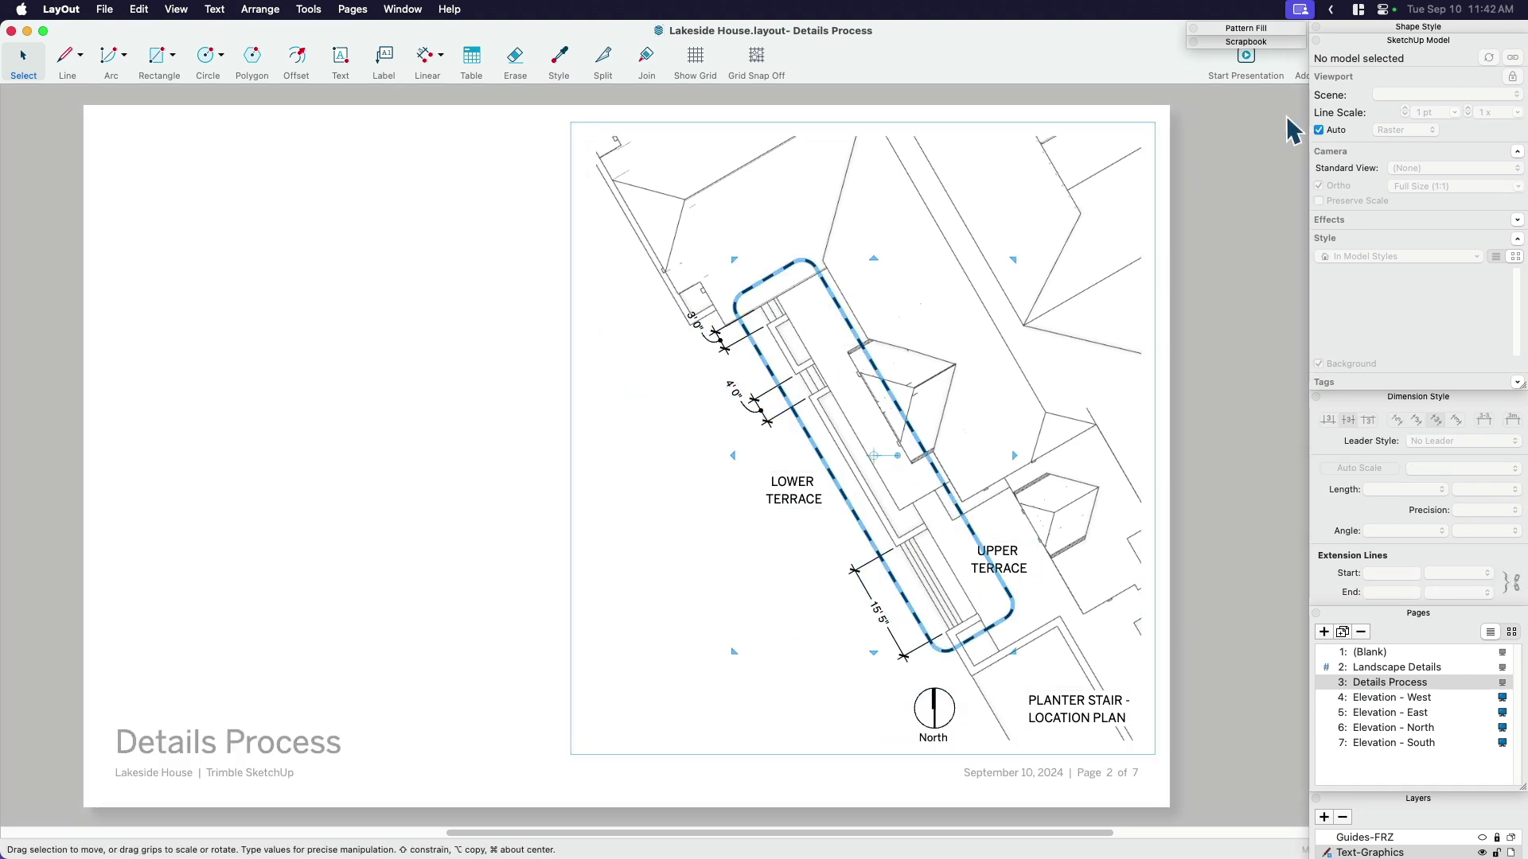
{"action": "left_click", "coordinate": [1397, 30]}
{"action": "left_click", "coordinate": [1362, 52]}
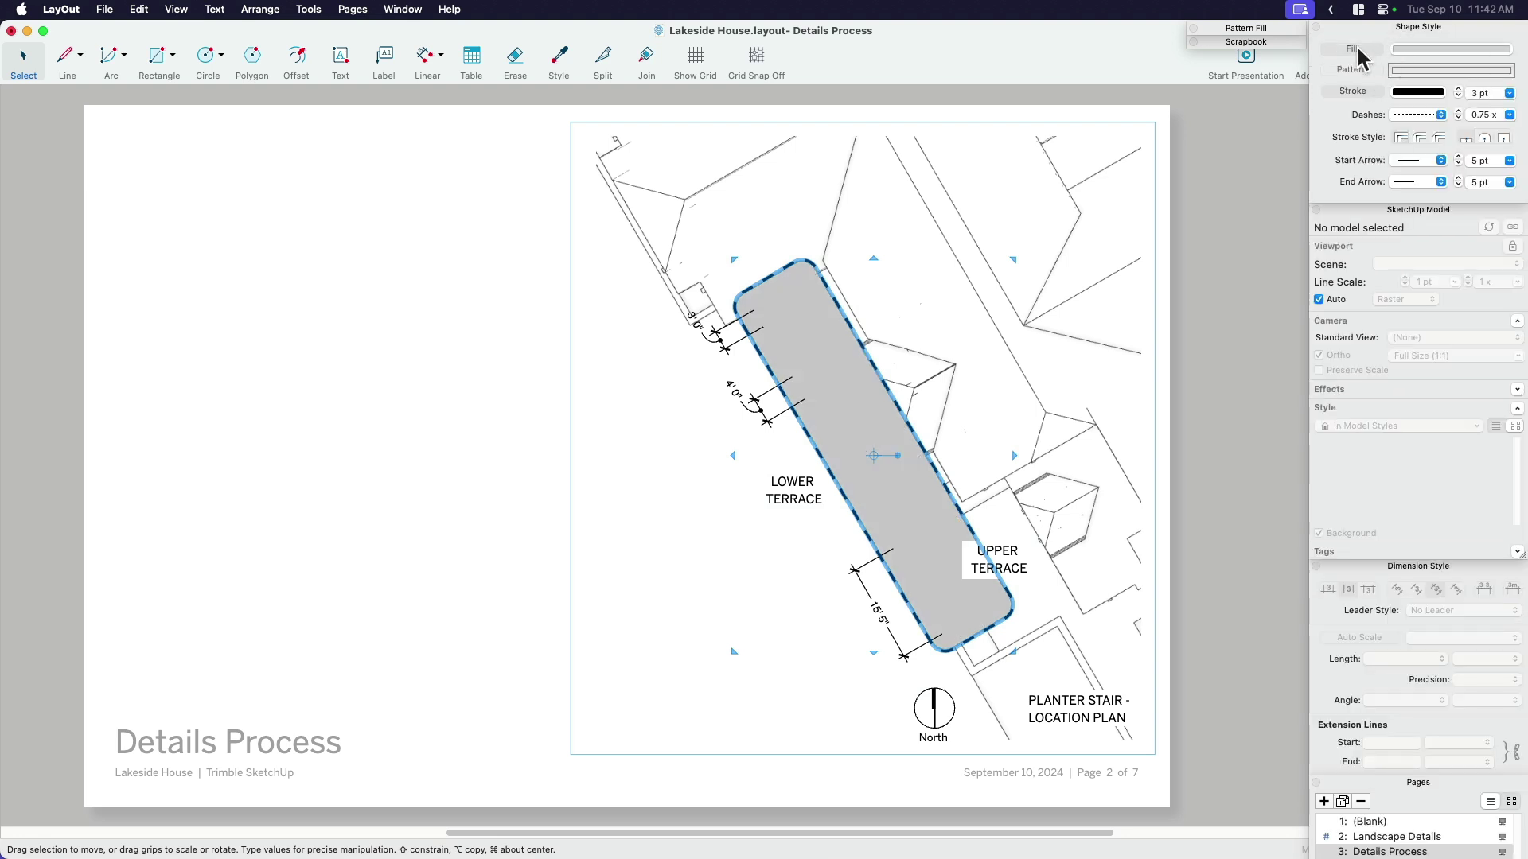
{"action": "left_click", "coordinate": [1428, 51]}
{"action": "left_click", "coordinate": [1090, 363]}
{"action": "left_click_drag", "start_coordinate": [1092, 366], "coordinate": [1084, 365]}
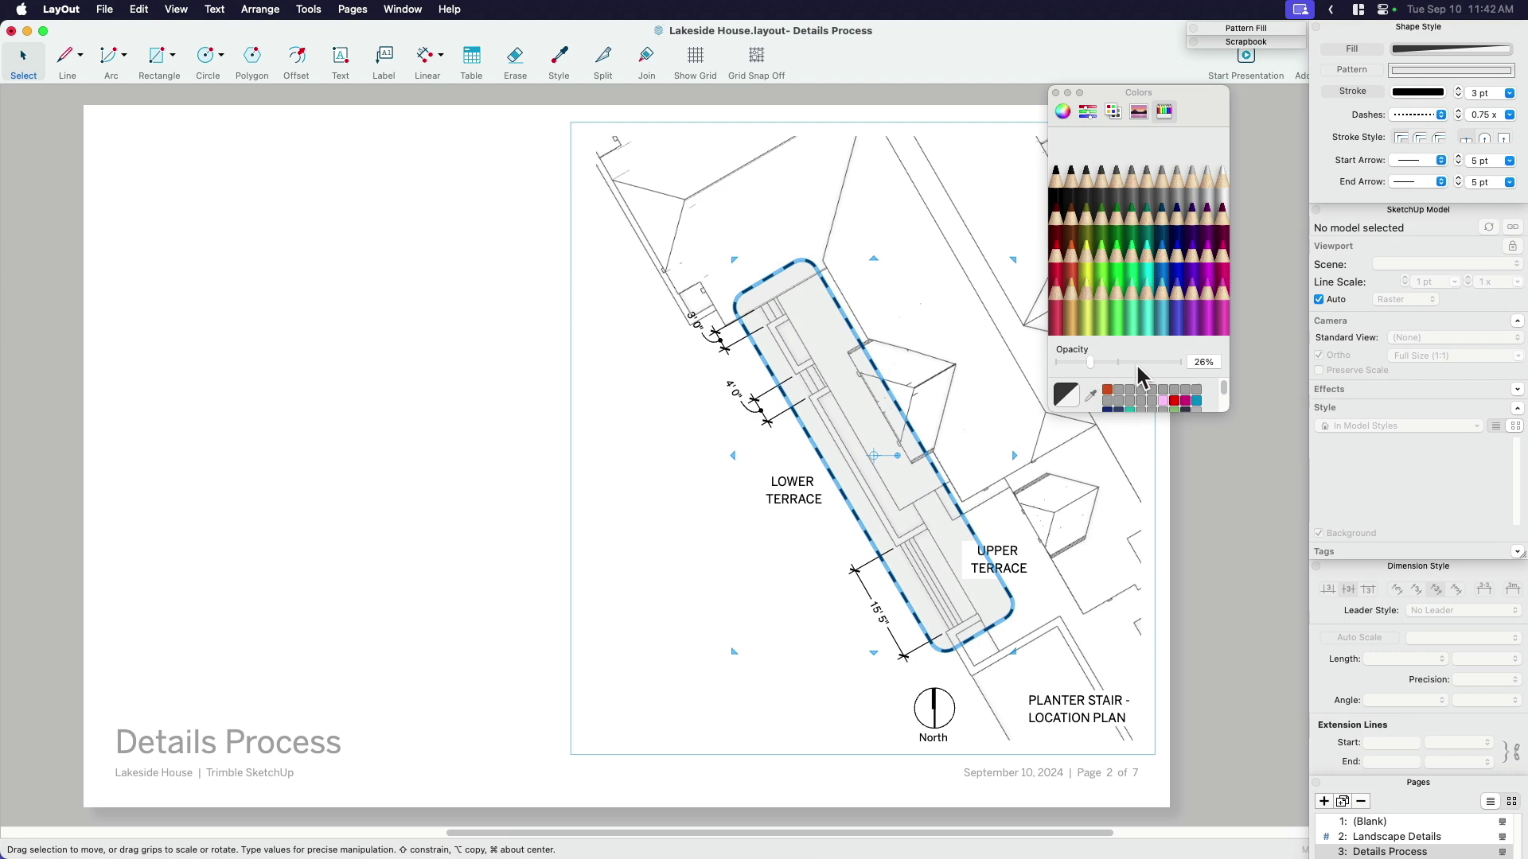
{"action": "key", "text": "Escape"}
{"action": "left_click", "coordinate": [1055, 92]}
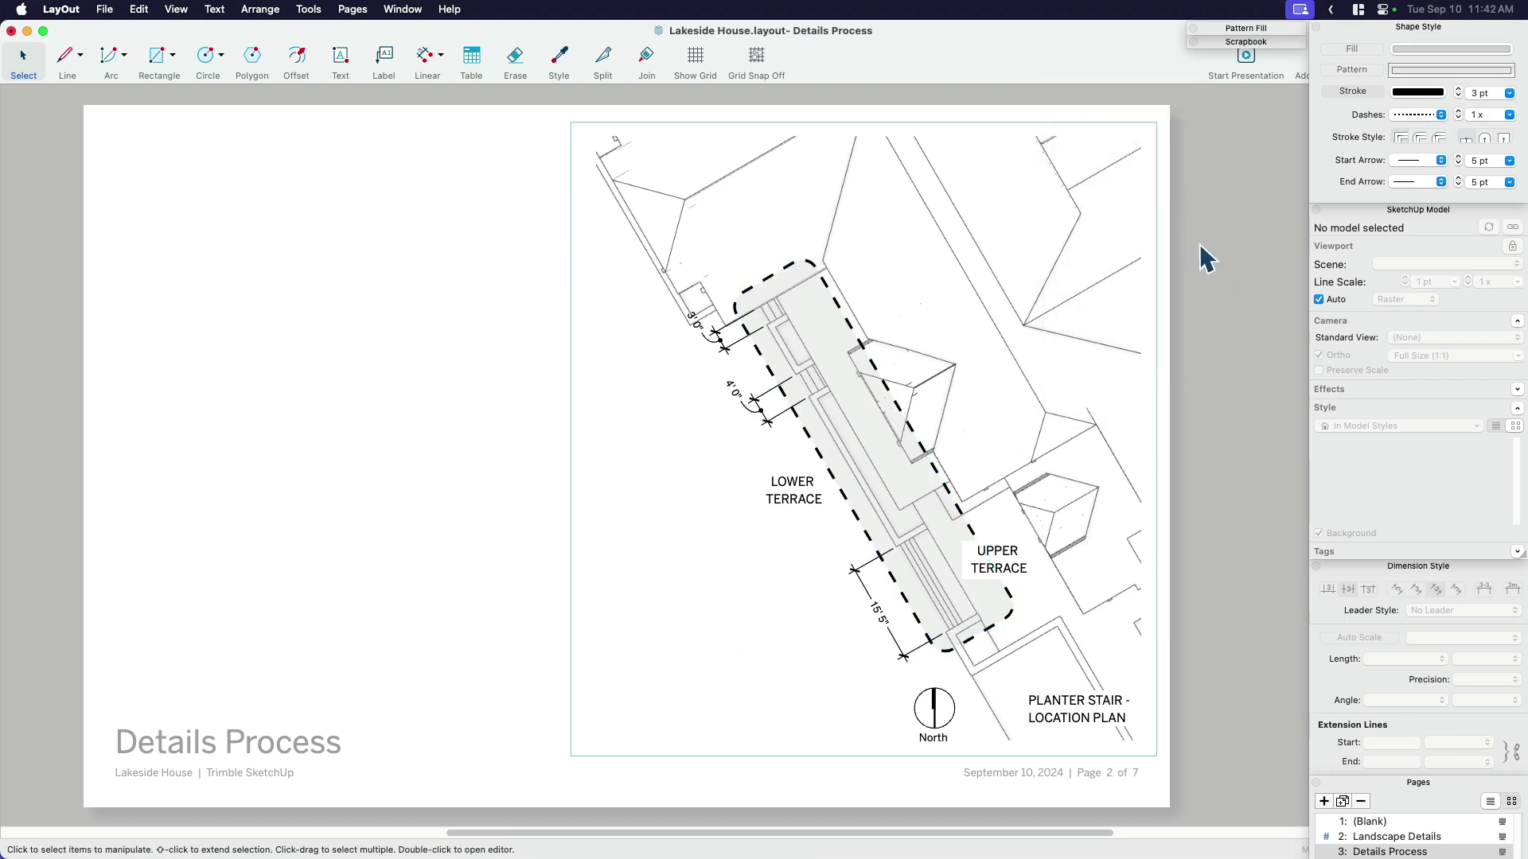
- Switch to the SketchUp model and review the stair detail in the WRKING and VIEW scenes
{"action": "key", "text": "super+v"}
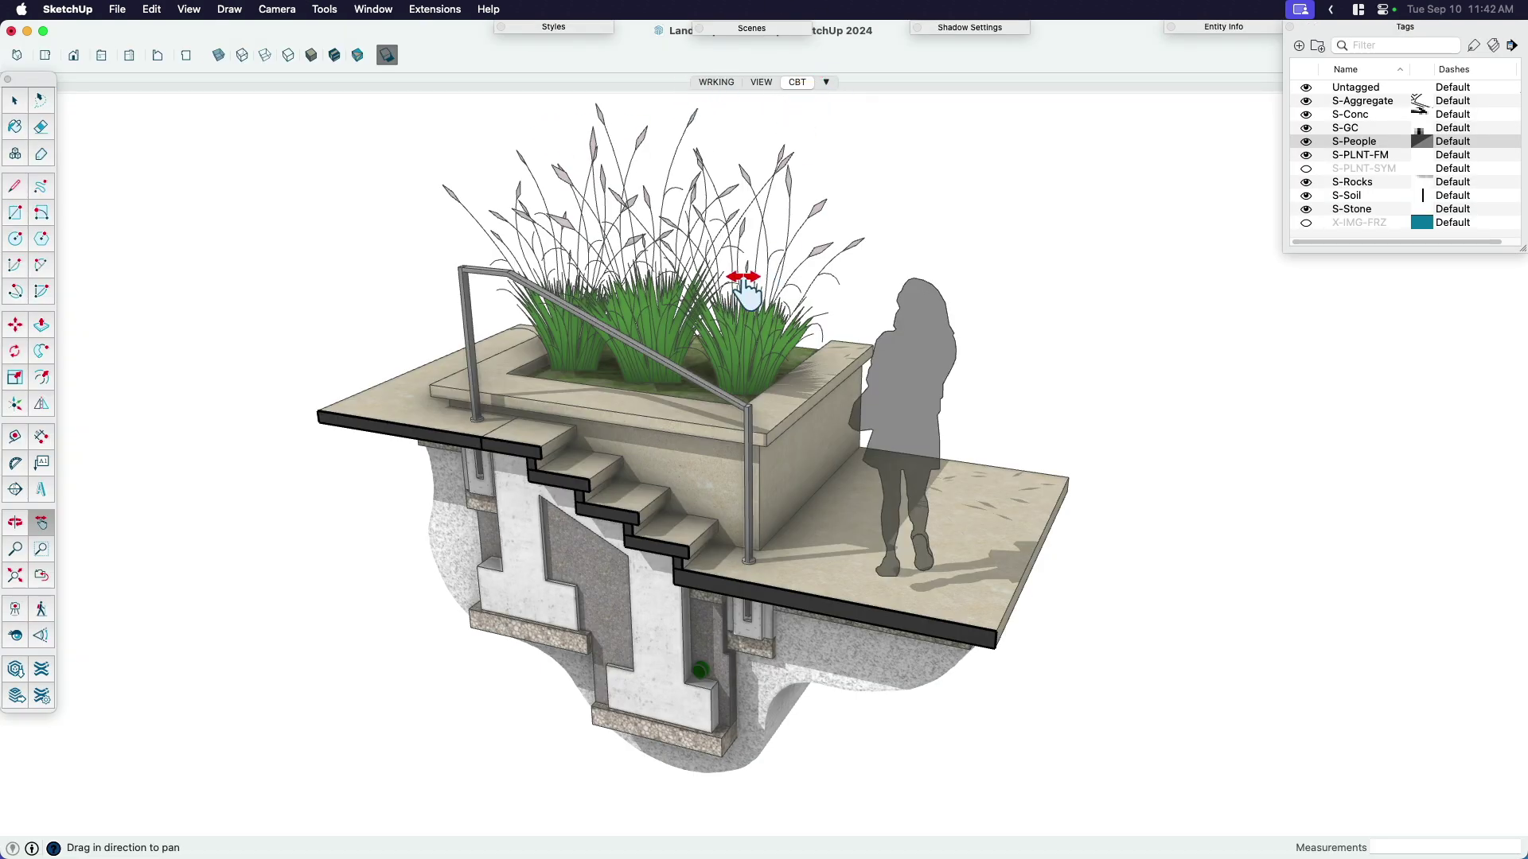
{"action": "middle_click_drag", "start_coordinate": [724, 294], "coordinate": [784, 434]}
{"action": "left_click", "coordinate": [716, 82]}
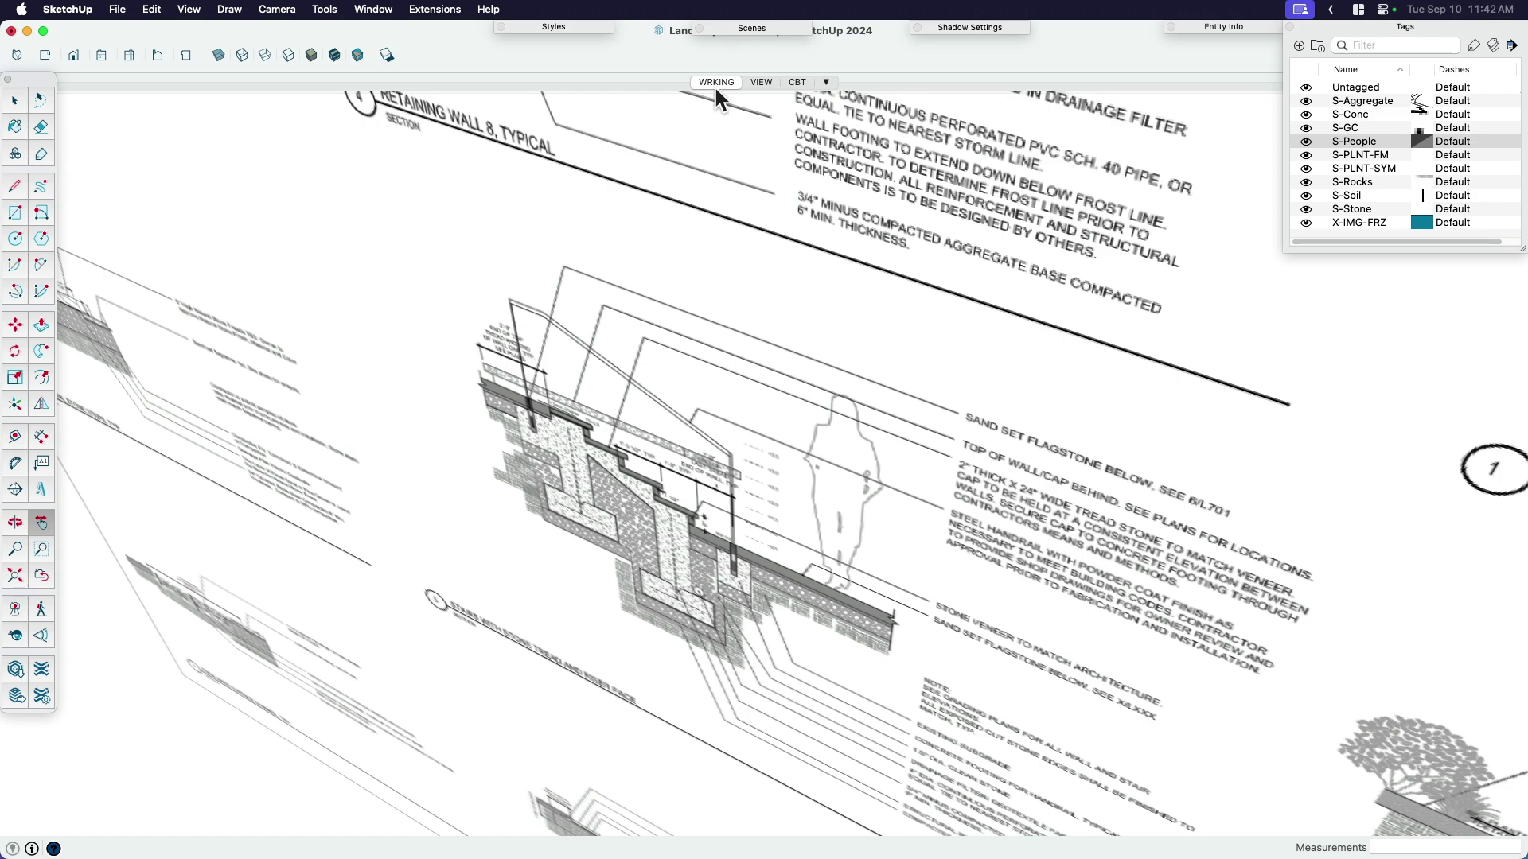
{"action": "middle_click_drag", "start_coordinate": [557, 270], "coordinate": [704, 239]}
{"action": "left_click", "coordinate": [762, 82]}
{"action": "middle_click_drag", "start_coordinate": [787, 342], "coordinate": [743, 407]}
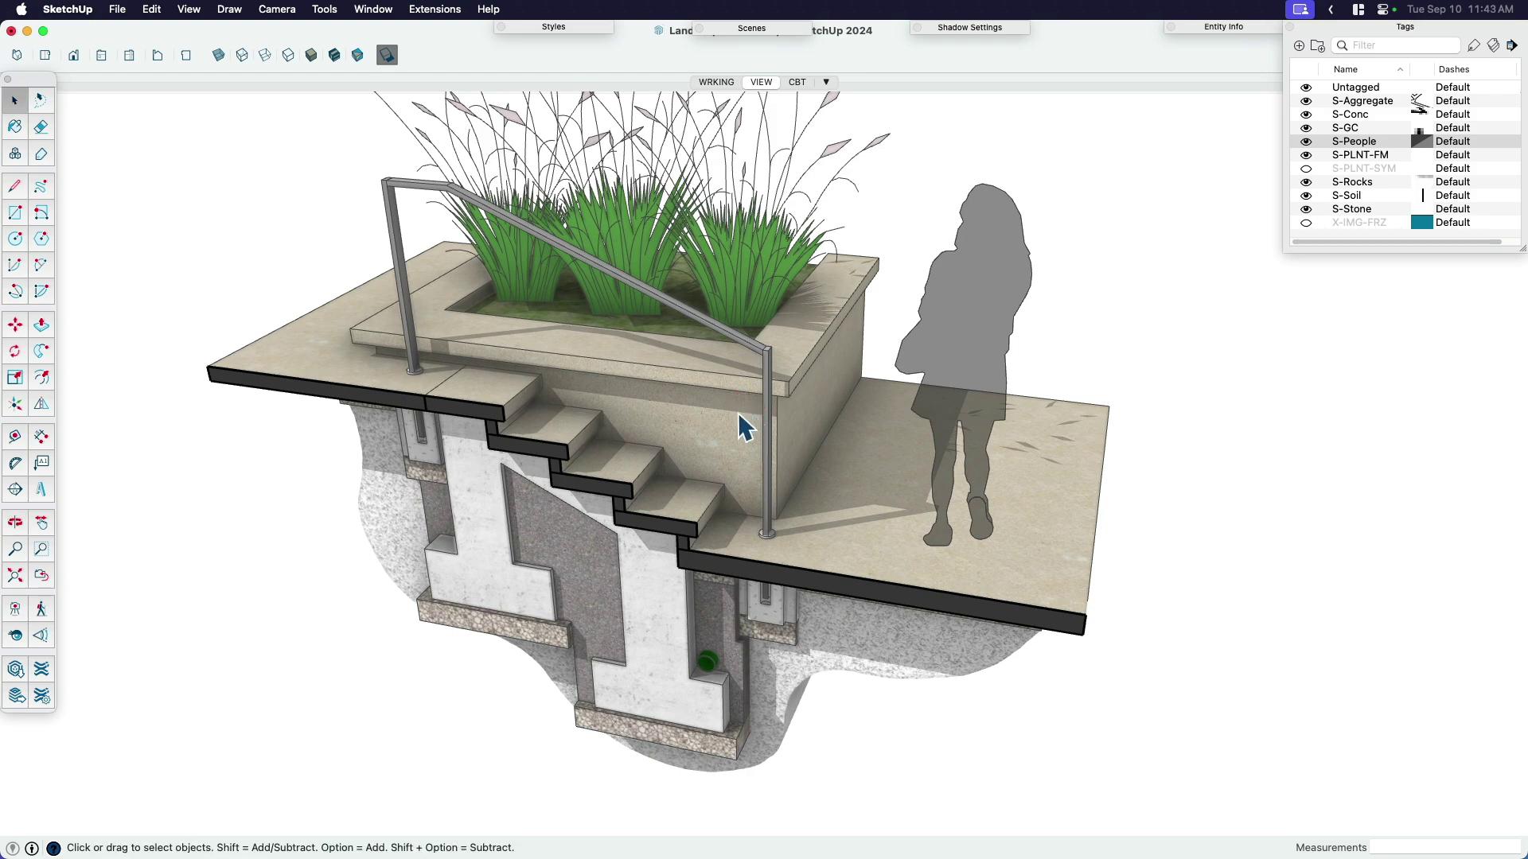
- View the stair model in its CBT scene
{"action": "left_click", "coordinate": [799, 82]}
{"action": "mouse_move", "coordinate": [796, 160]}
{"action": "middle_mouse_down"}
{"action": "mouse_move", "coordinate": [700, 437]}
{"action": "mouse_move", "coordinate": [545, 540]}
{"action": "mouse_move", "coordinate": [598, 471]}
{"action": "middle_mouse_up"}
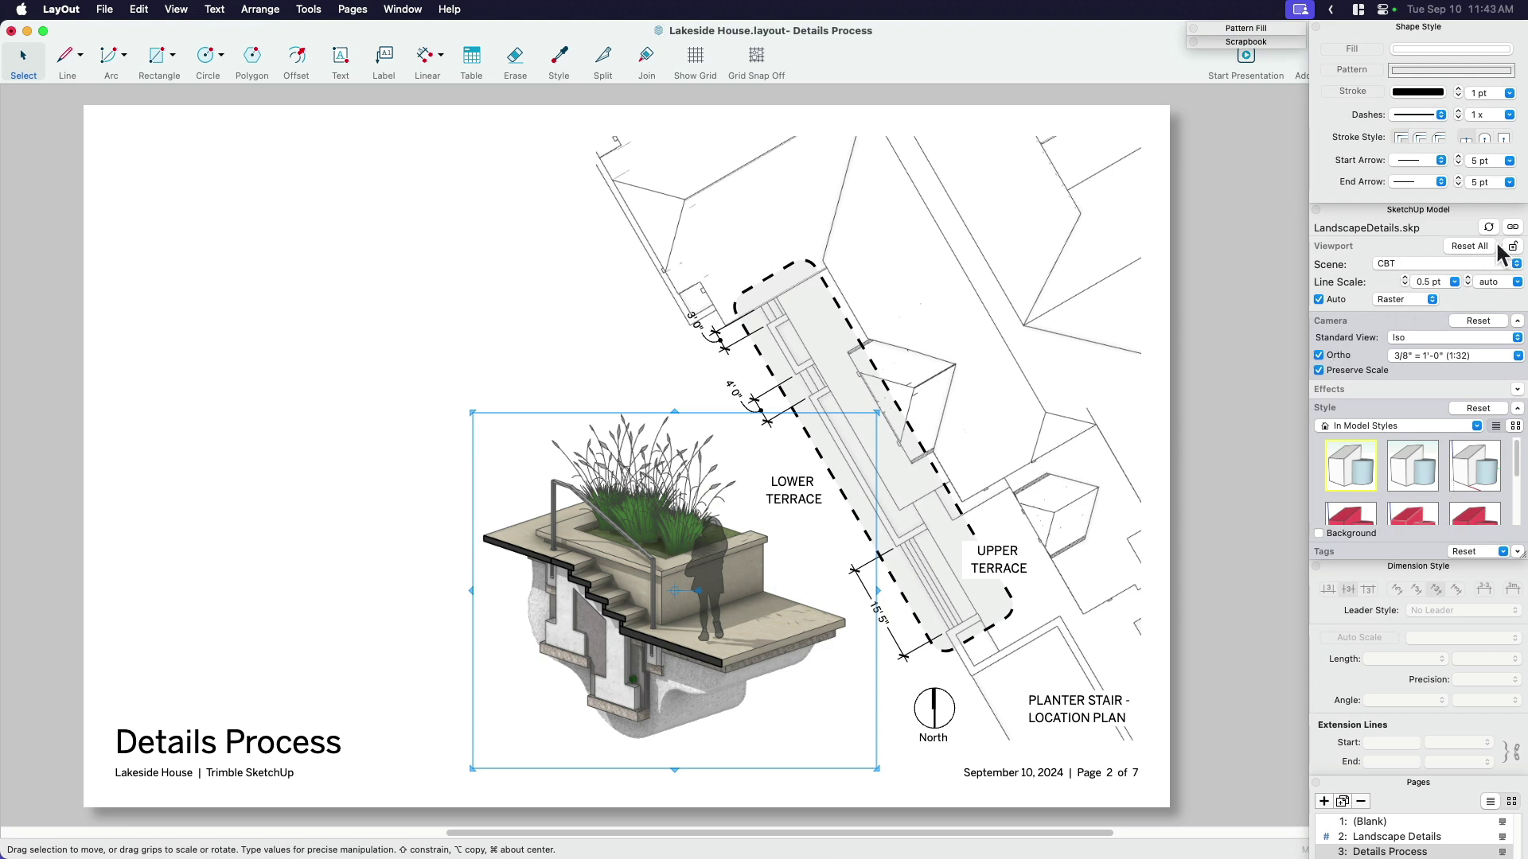
- Switch to LayOut, reset all overrides of the stair viewport to the CBT scene, and widen it to fit the whole stair section
{"action": "left_click", "coordinate": [1468, 246]}
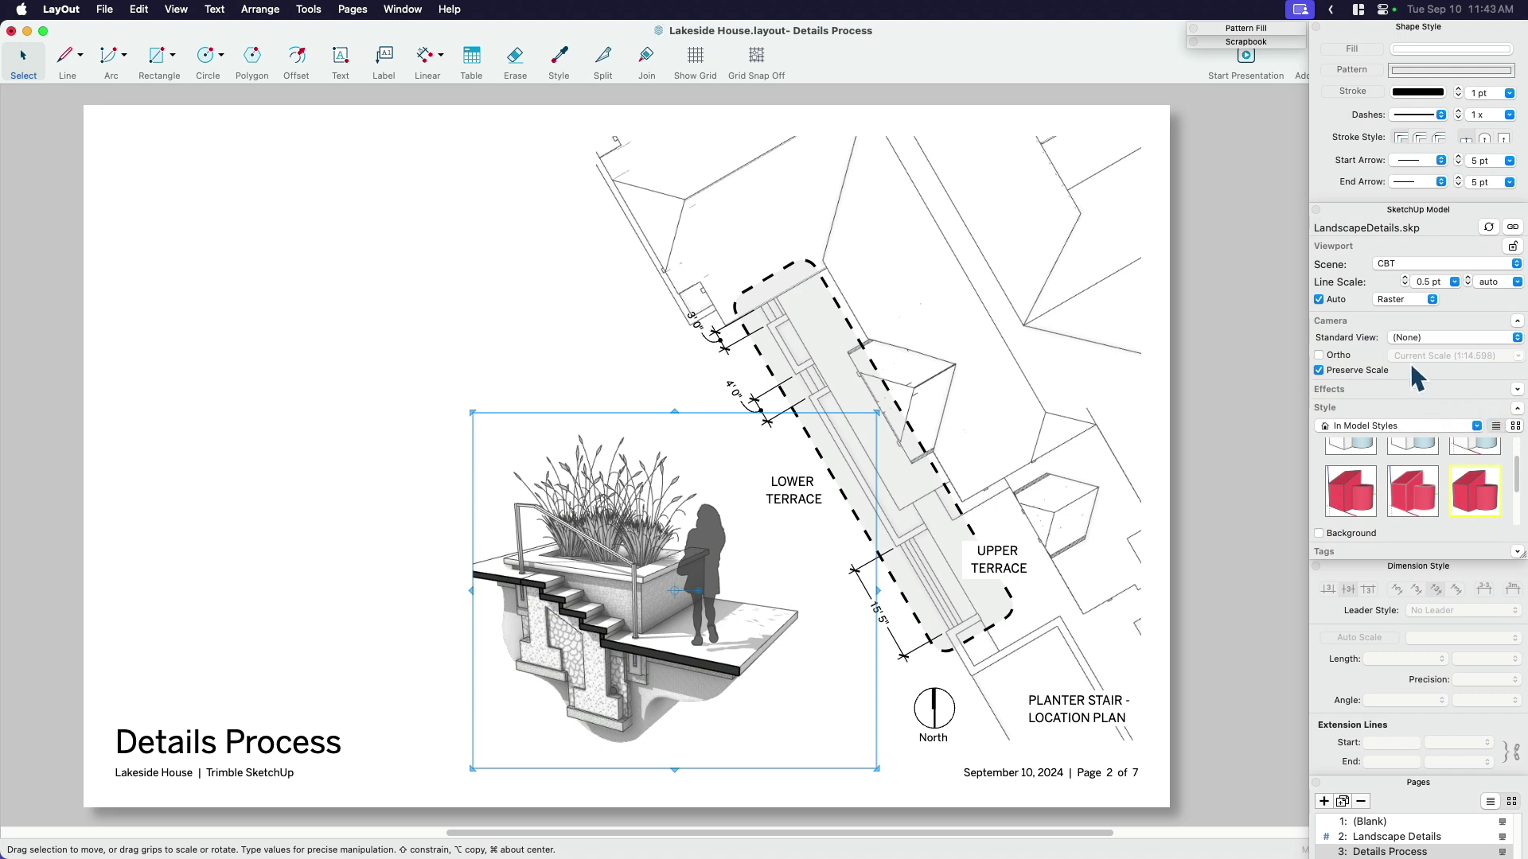
{"action": "left_click", "coordinate": [1402, 265]}
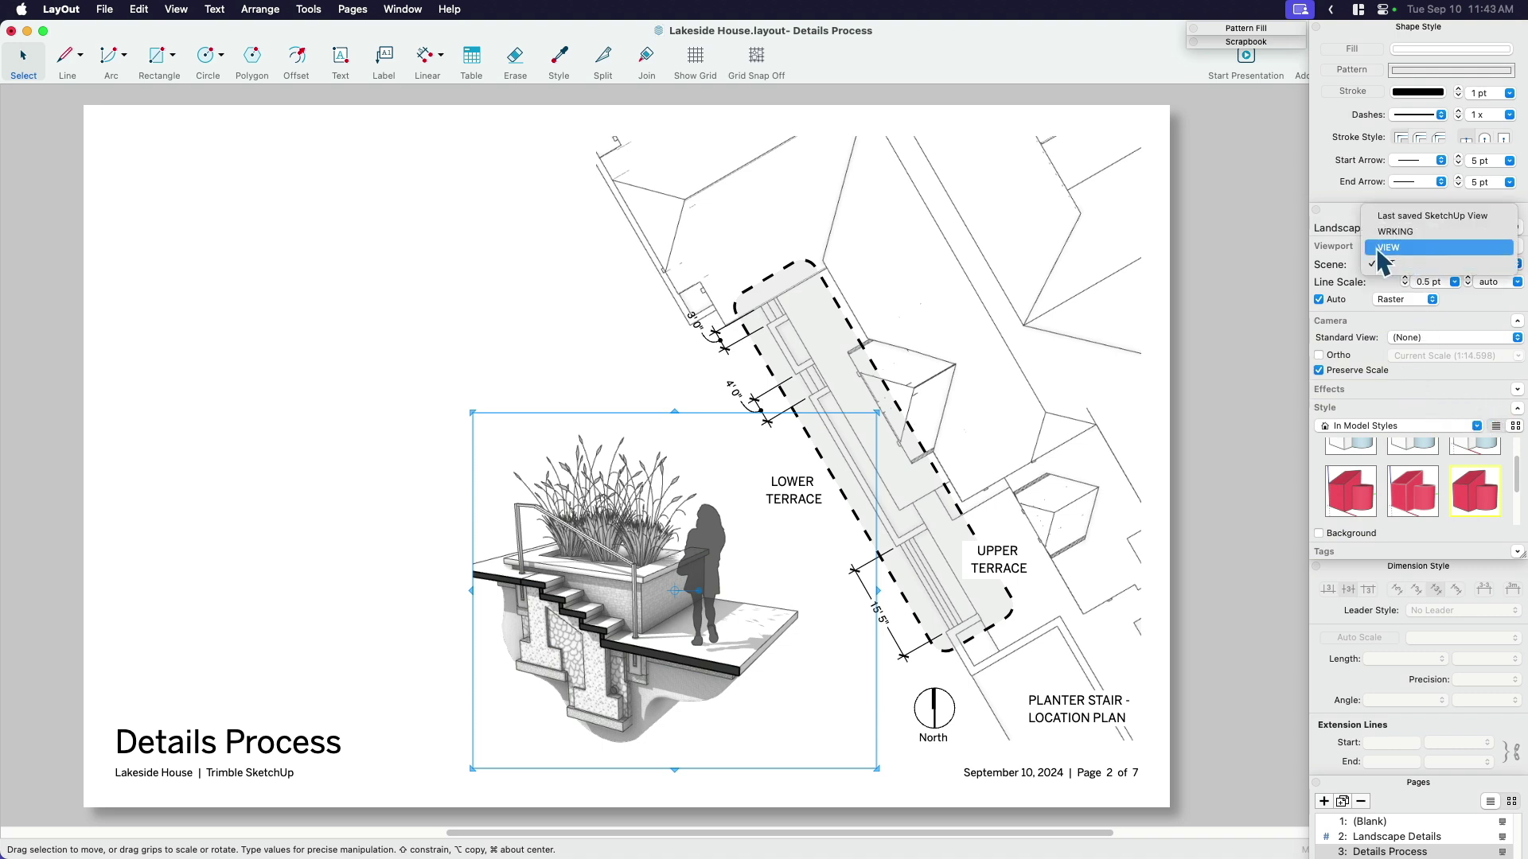
{"action": "left_click", "coordinate": [1413, 265]}
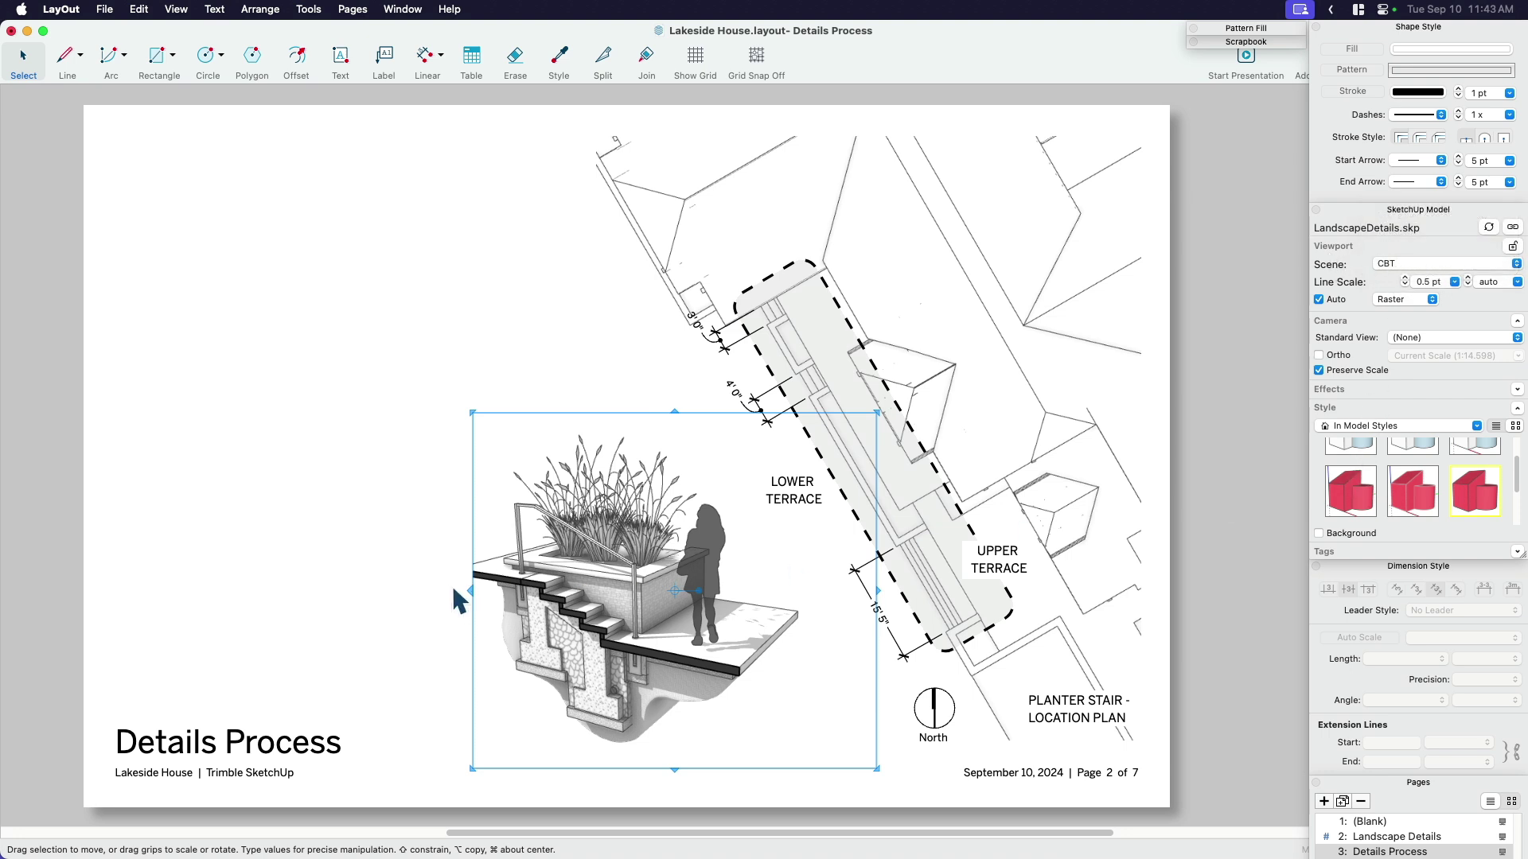
{"action": "left_click_drag", "start_coordinate": [471, 592], "coordinate": [416, 591]}
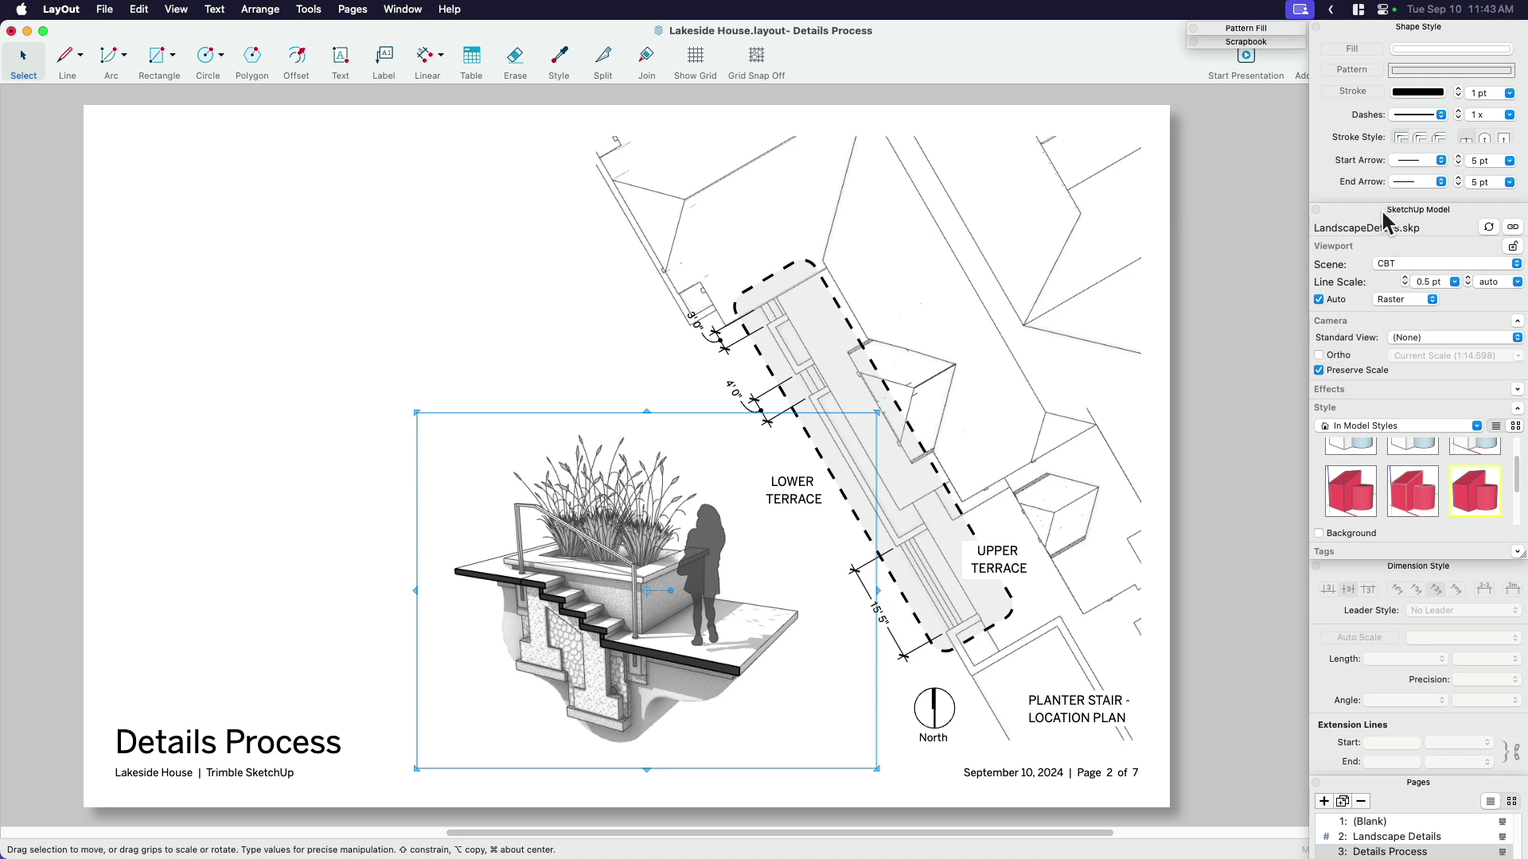
- Detach the SketchUp Model settings and place them beside the stair viewport, with the stair enlarged in view
{"action": "left_click_drag", "start_coordinate": [1394, 211], "coordinate": [1122, 184]}
{"action": "mouse_move", "coordinate": [1142, 541]}
{"action": "left_mouse_down"}
{"action": "mouse_move", "coordinate": [1279, 364]}
{"action": "mouse_move", "coordinate": [1271, 251]}
{"action": "left_mouse_up"}
{"action": "mouse_move", "coordinate": [1160, 188]}
{"action": "left_mouse_down"}
{"action": "mouse_move", "coordinate": [1114, 334]}
{"action": "mouse_move", "coordinate": [1086, 352]}
{"action": "left_mouse_up"}
{"action": "scroll", "coordinate": [692, 623], "scroll_direction": "up", "scroll_amount": 5}
{"action": "middle_click_drag", "start_coordinate": [693, 624], "coordinate": [613, 545]}
{"action": "scroll", "coordinate": [613, 545], "scroll_direction": "down", "scroll_amount": 3}
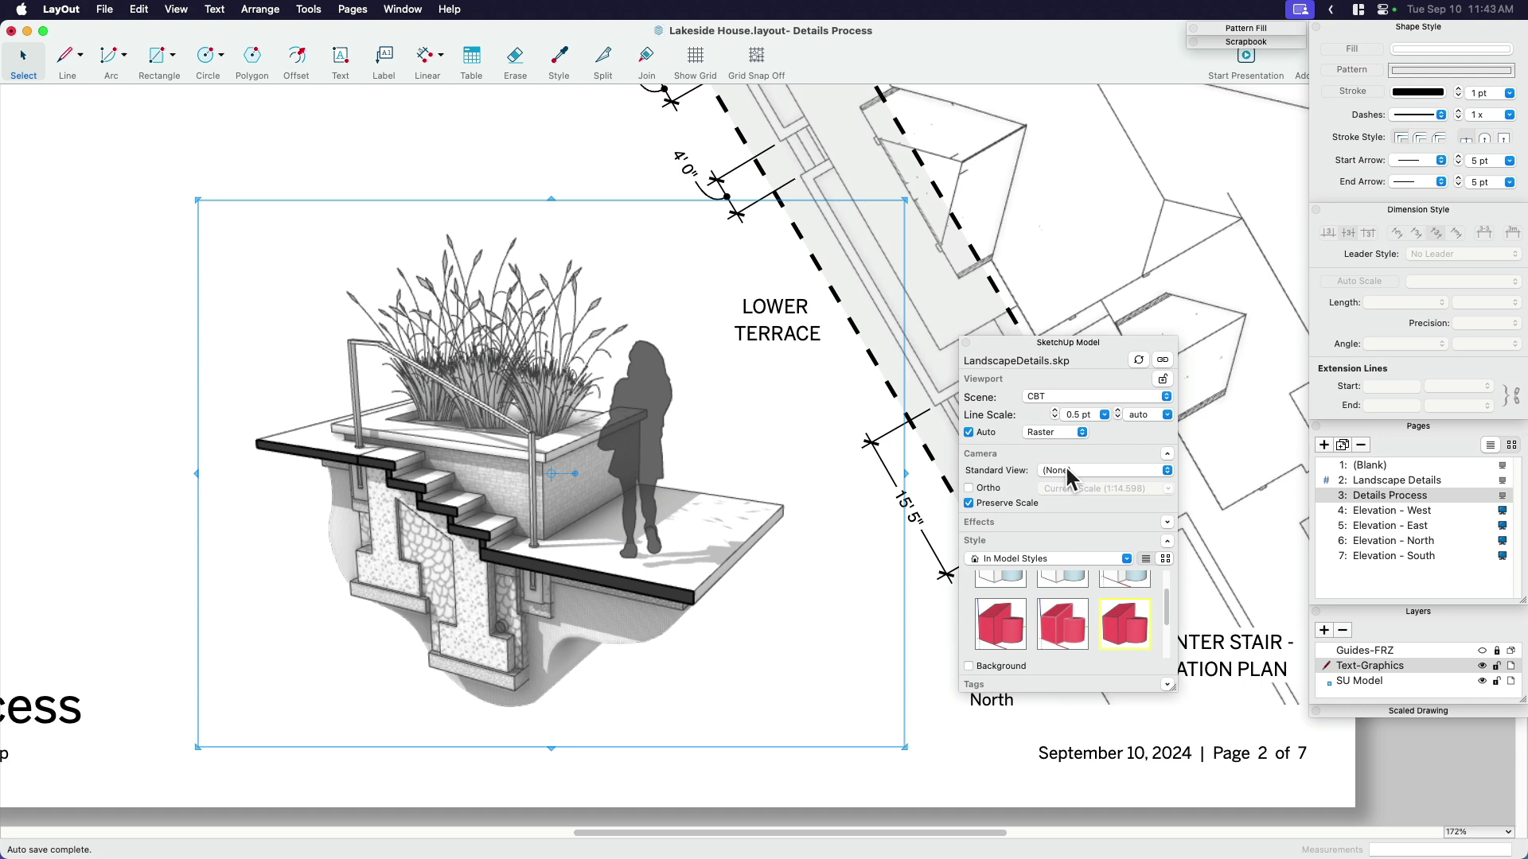
- Set the stair viewport's standard view to Top and turn on Ortho projection
{"action": "left_click", "coordinate": [1065, 467]}
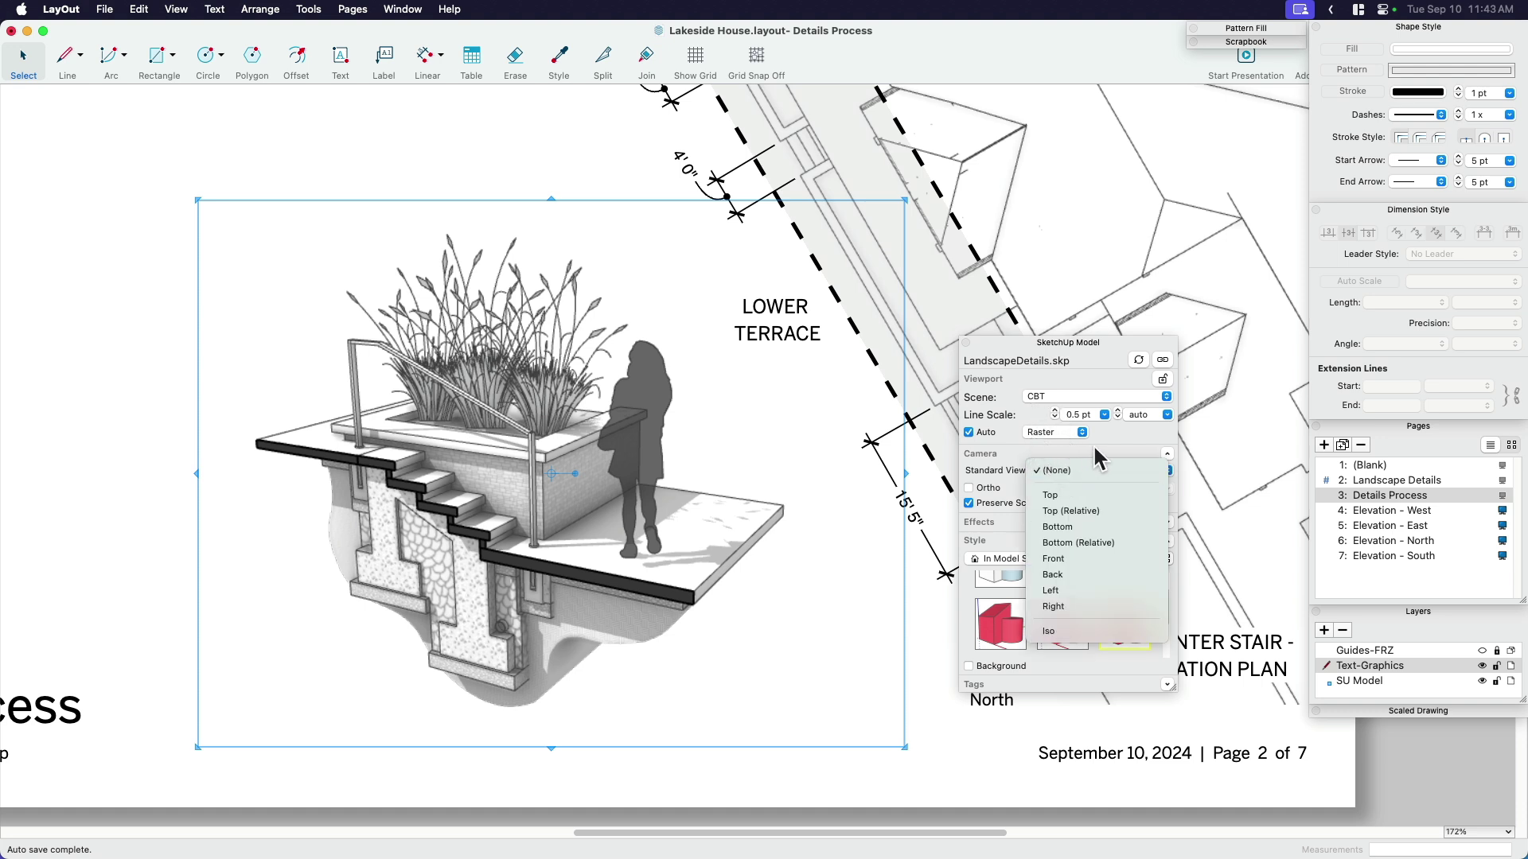
{"action": "left_click", "coordinate": [1088, 497]}
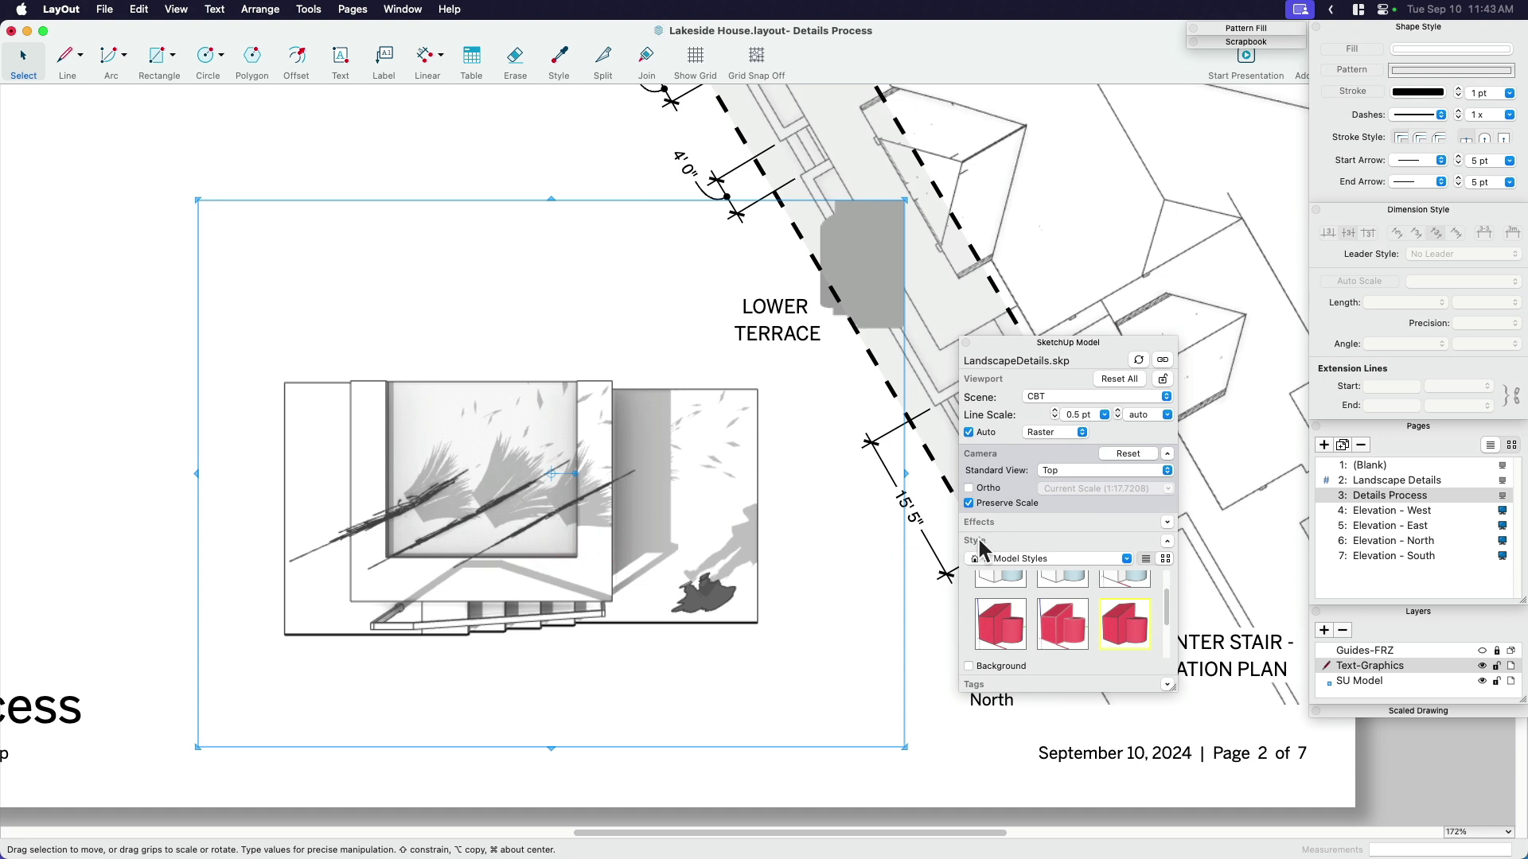
{"action": "left_click", "coordinate": [969, 489]}
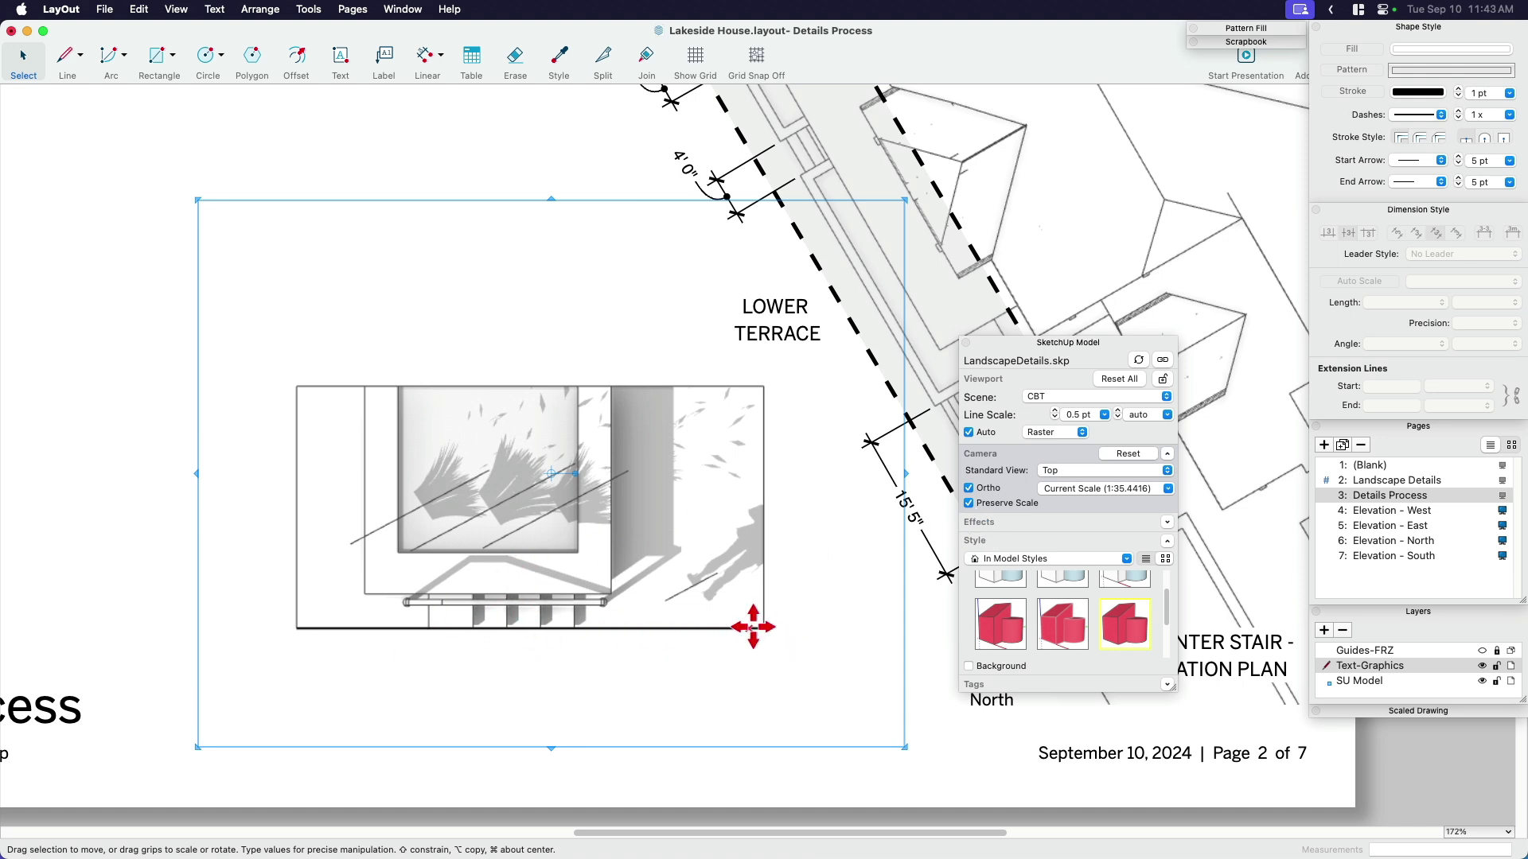
{"action": "scroll", "coordinate": [740, 629], "scroll_direction": "down", "scroll_amount": 2}
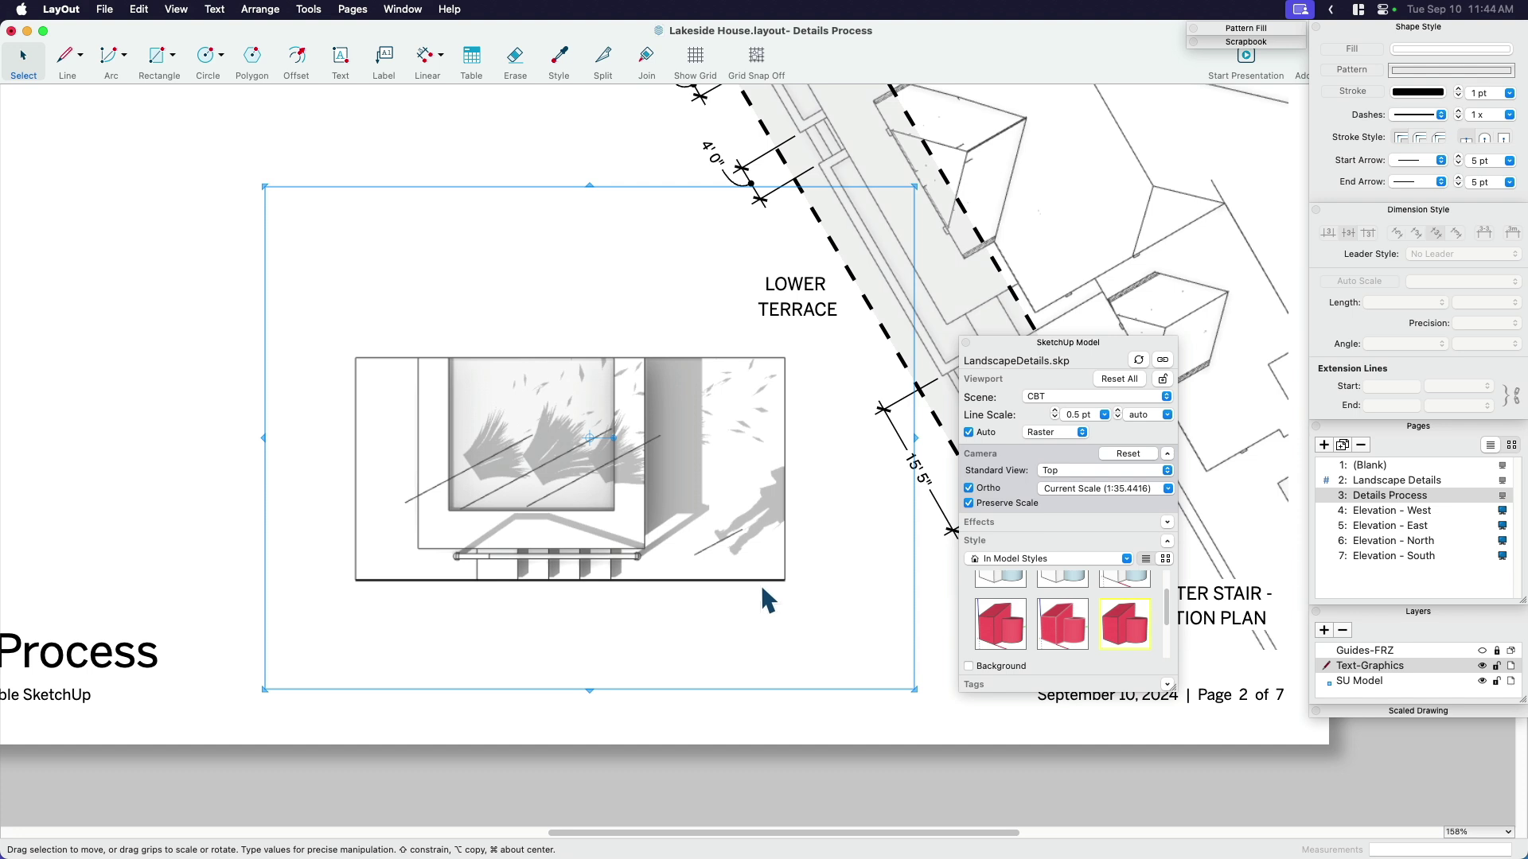
{"action": "scroll", "coordinate": [748, 587], "scroll_direction": "up", "scroll_amount": 2}
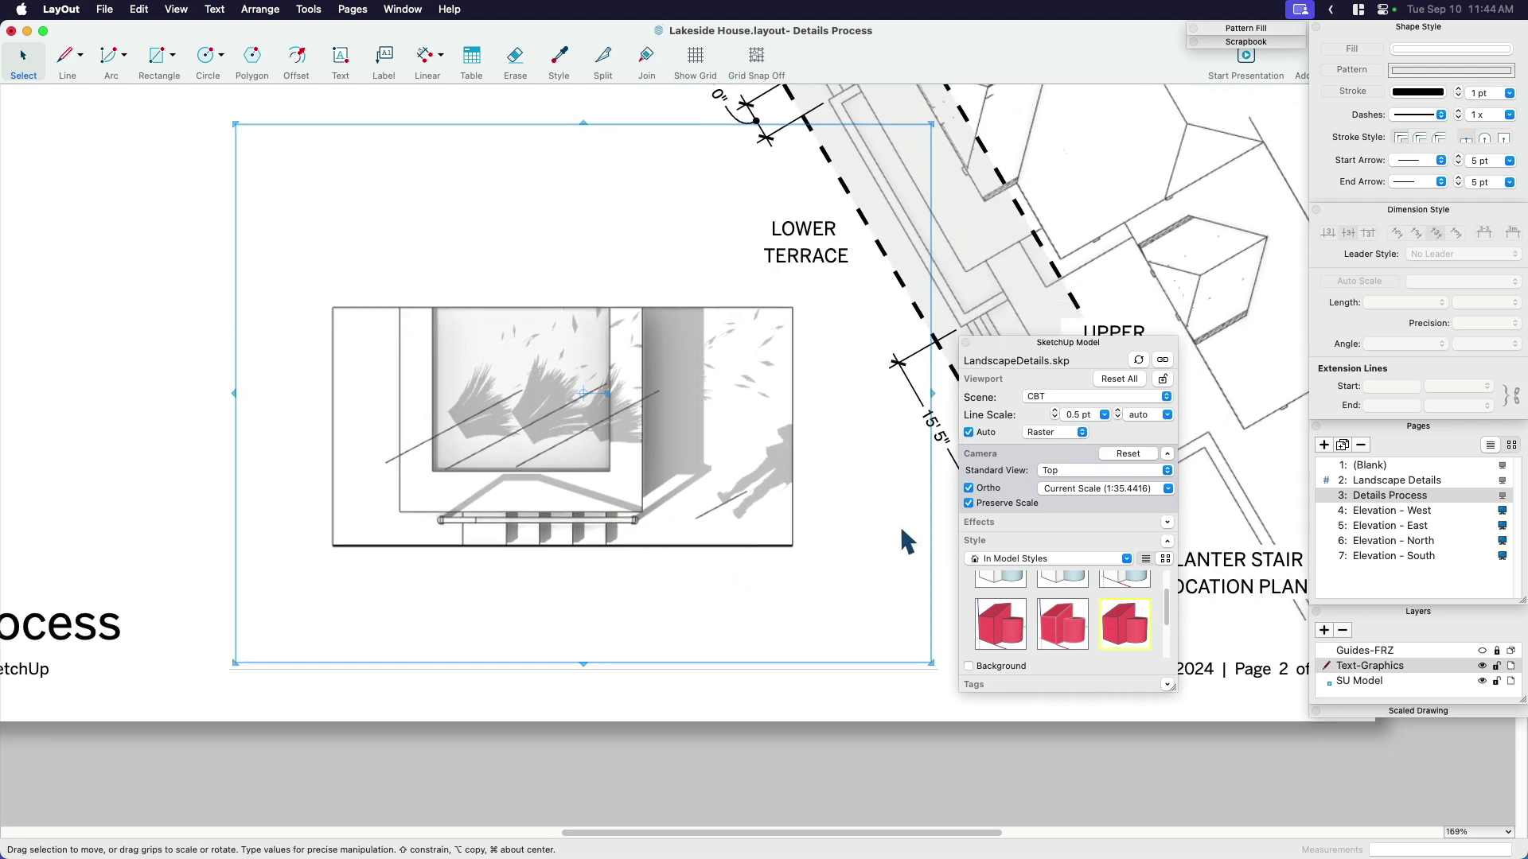
- Try several in-model styles on the top view and apply the black-and-white style that shows the full plan without the section cut
{"action": "left_click", "coordinate": [1005, 587]}
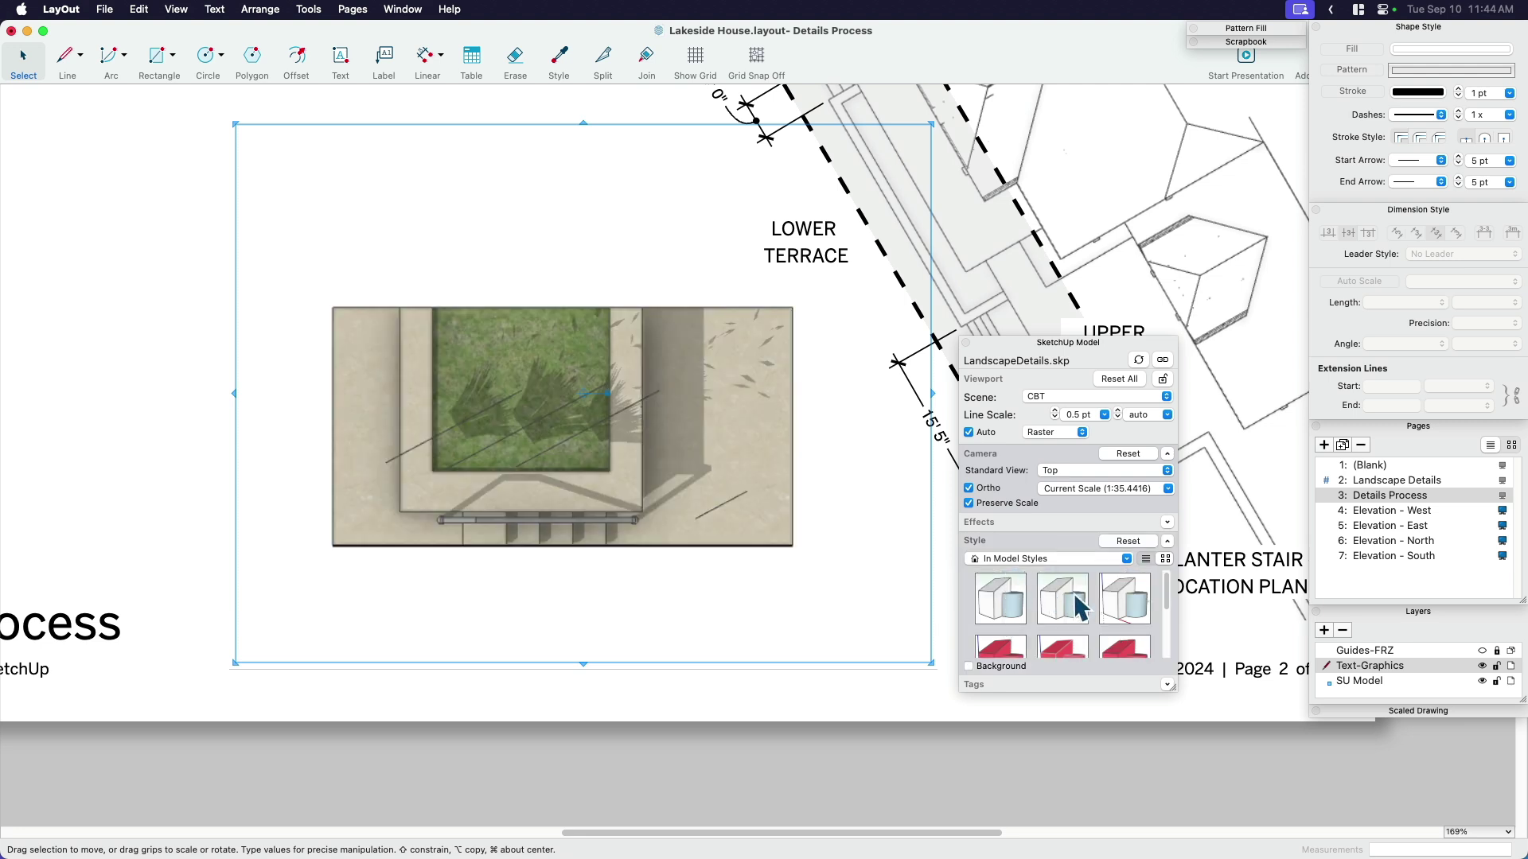
{"action": "left_click", "coordinate": [1126, 600]}
{"action": "scroll", "coordinate": [1110, 611], "scroll_direction": "down", "scroll_amount": 1}
{"action": "left_click", "coordinate": [1125, 628]}
{"action": "left_click", "coordinate": [992, 633]}
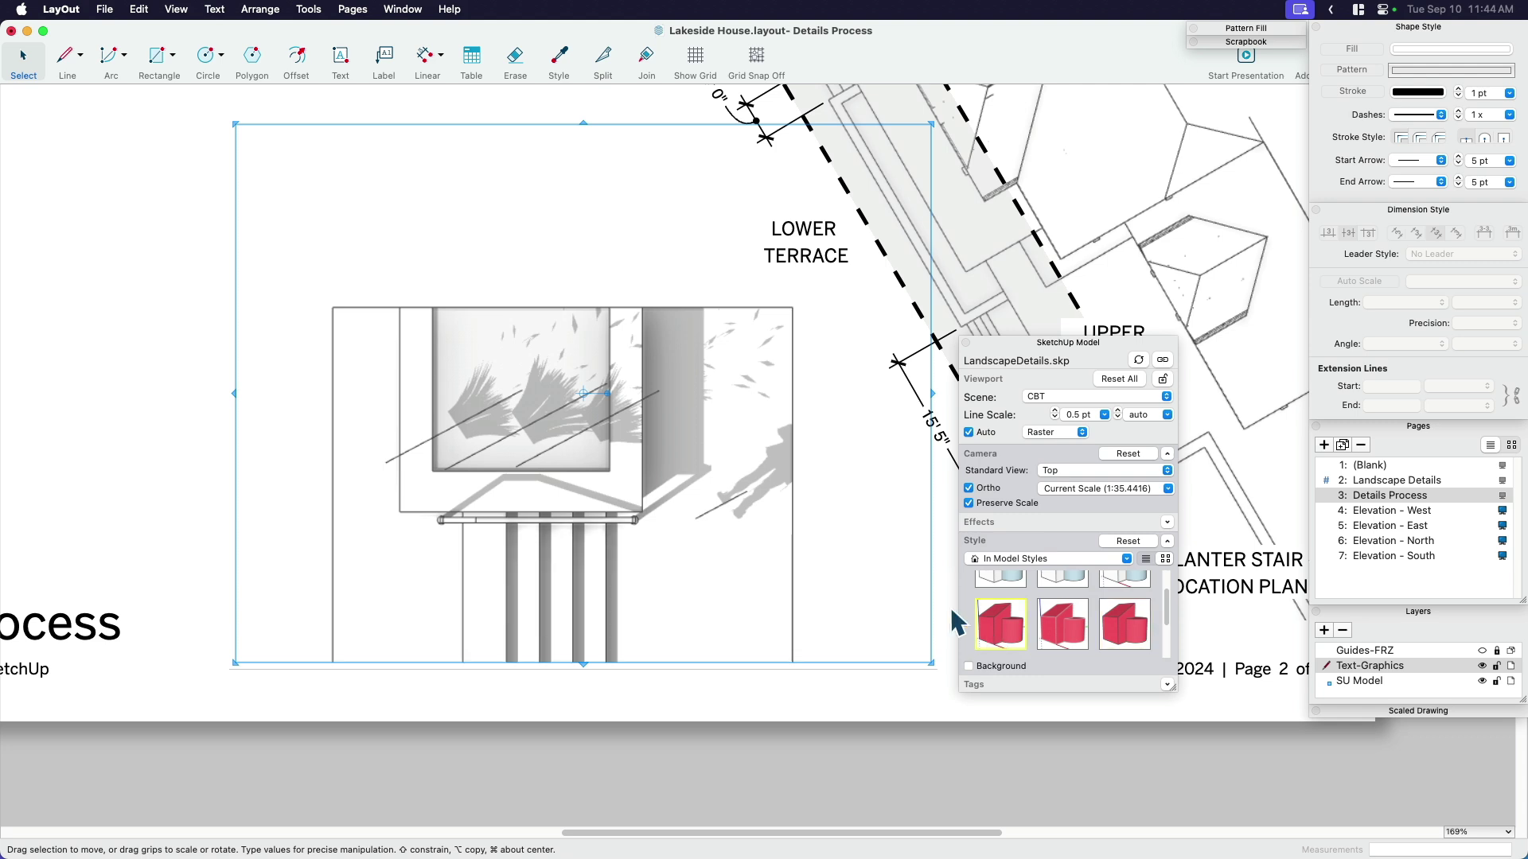
- Resize the viewport's upper and lower edges to frame the full stair plan and move it into the blank area beside the location plan
{"action": "scroll", "coordinate": [785, 546], "scroll_direction": "down", "scroll_amount": 3}
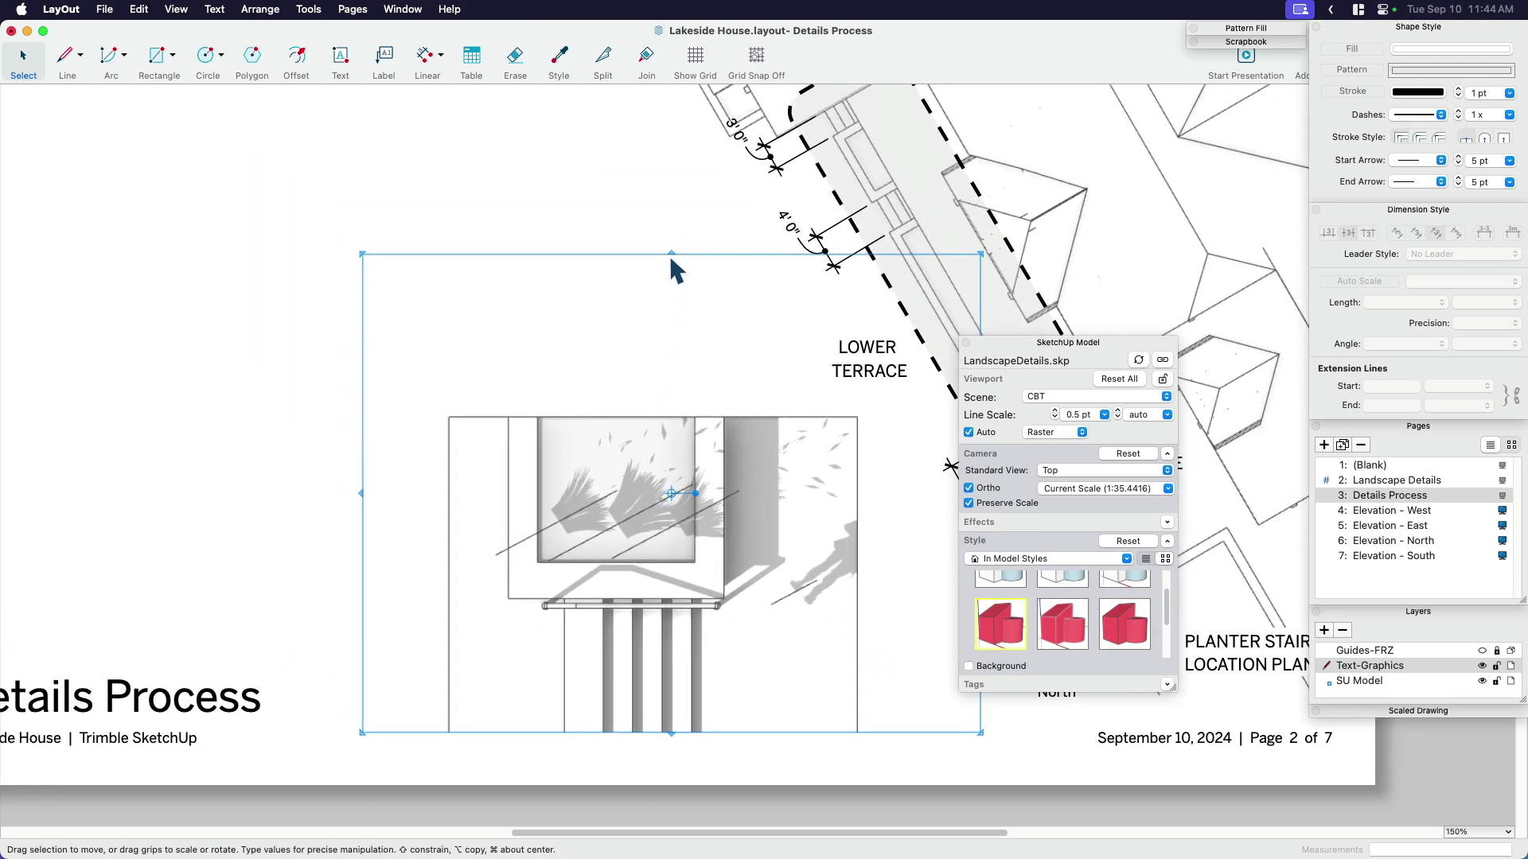
{"action": "left_click_drag", "start_coordinate": [670, 255], "coordinate": [671, 376]}
{"action": "left_click_drag", "start_coordinate": [673, 471], "coordinate": [622, 516]}
{"action": "left_click_drag", "start_coordinate": [618, 569], "coordinate": [626, 675]}
{"action": "scroll", "coordinate": [720, 617], "scroll_direction": "down", "scroll_amount": 4}
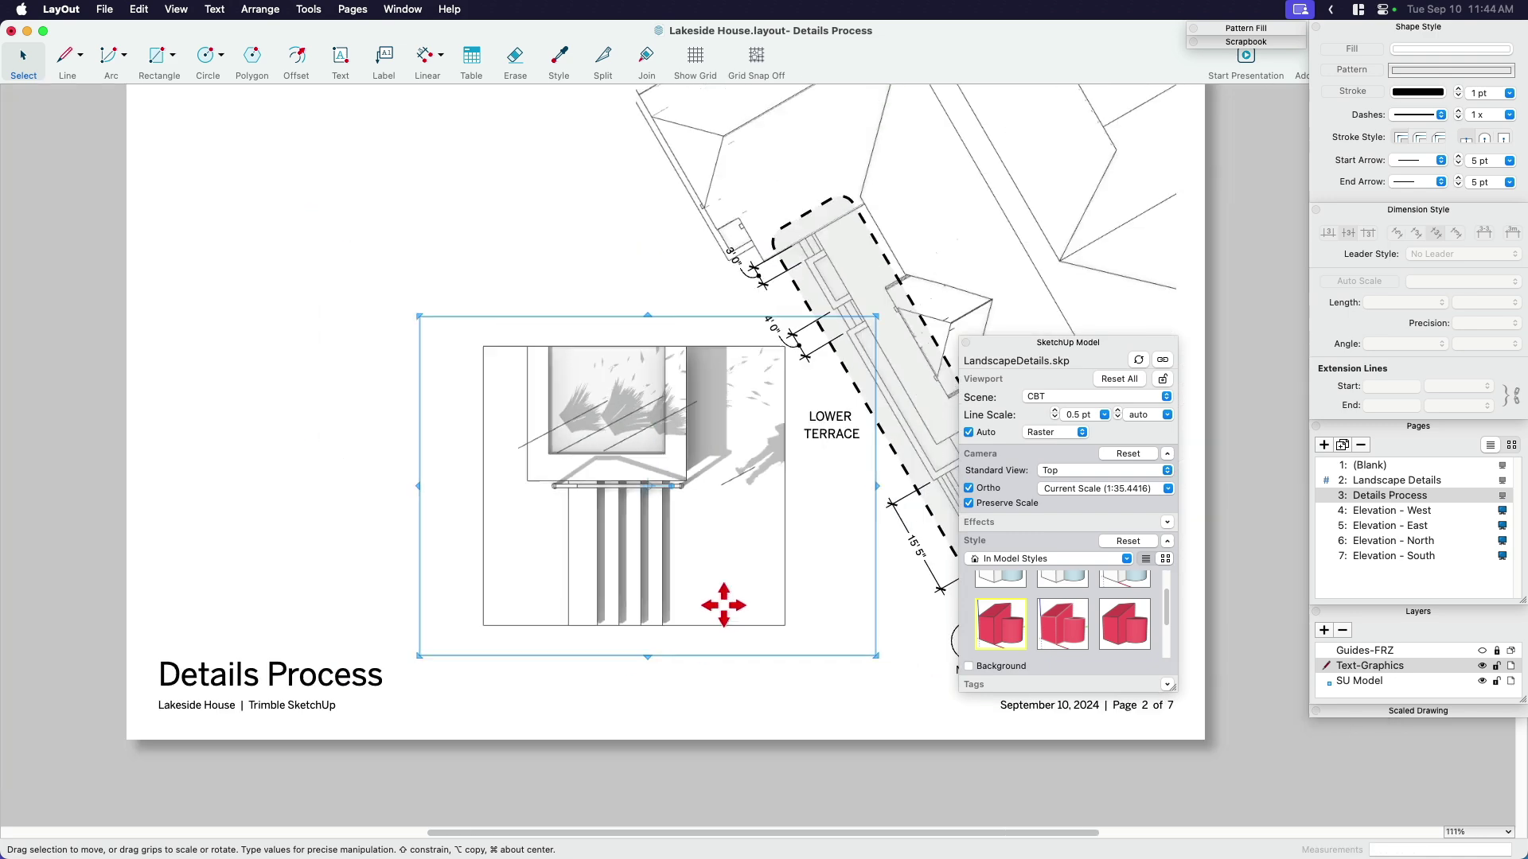
{"action": "scroll", "coordinate": [767, 624], "scroll_direction": "left", "scroll_amount": 2}
{"action": "scroll", "coordinate": [767, 624], "scroll_direction": "up", "scroll_amount": 1}
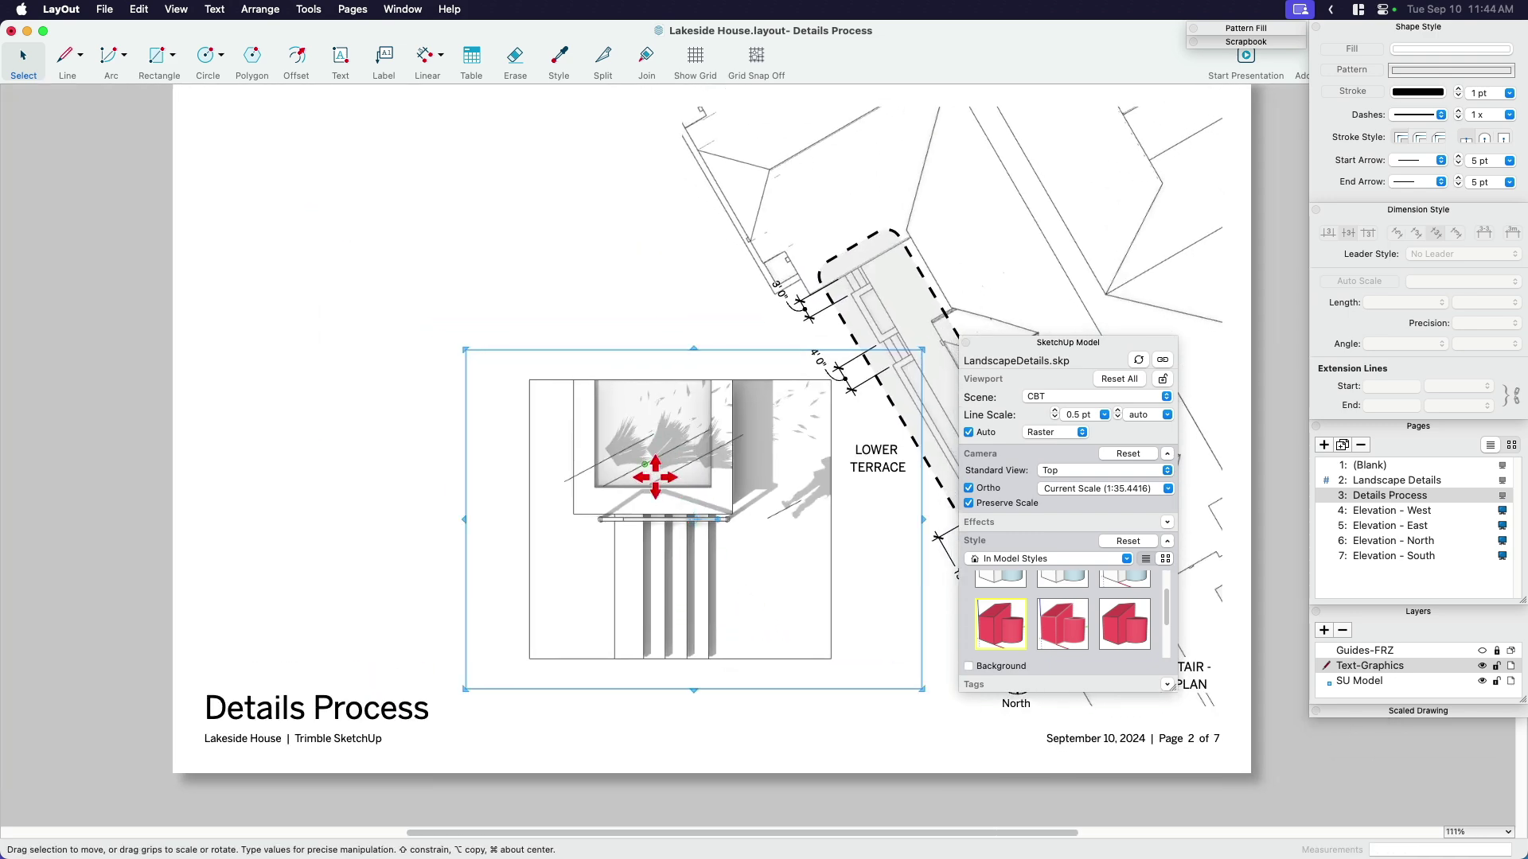
{"action": "scroll", "coordinate": [623, 437], "scroll_direction": "up", "scroll_amount": 3}
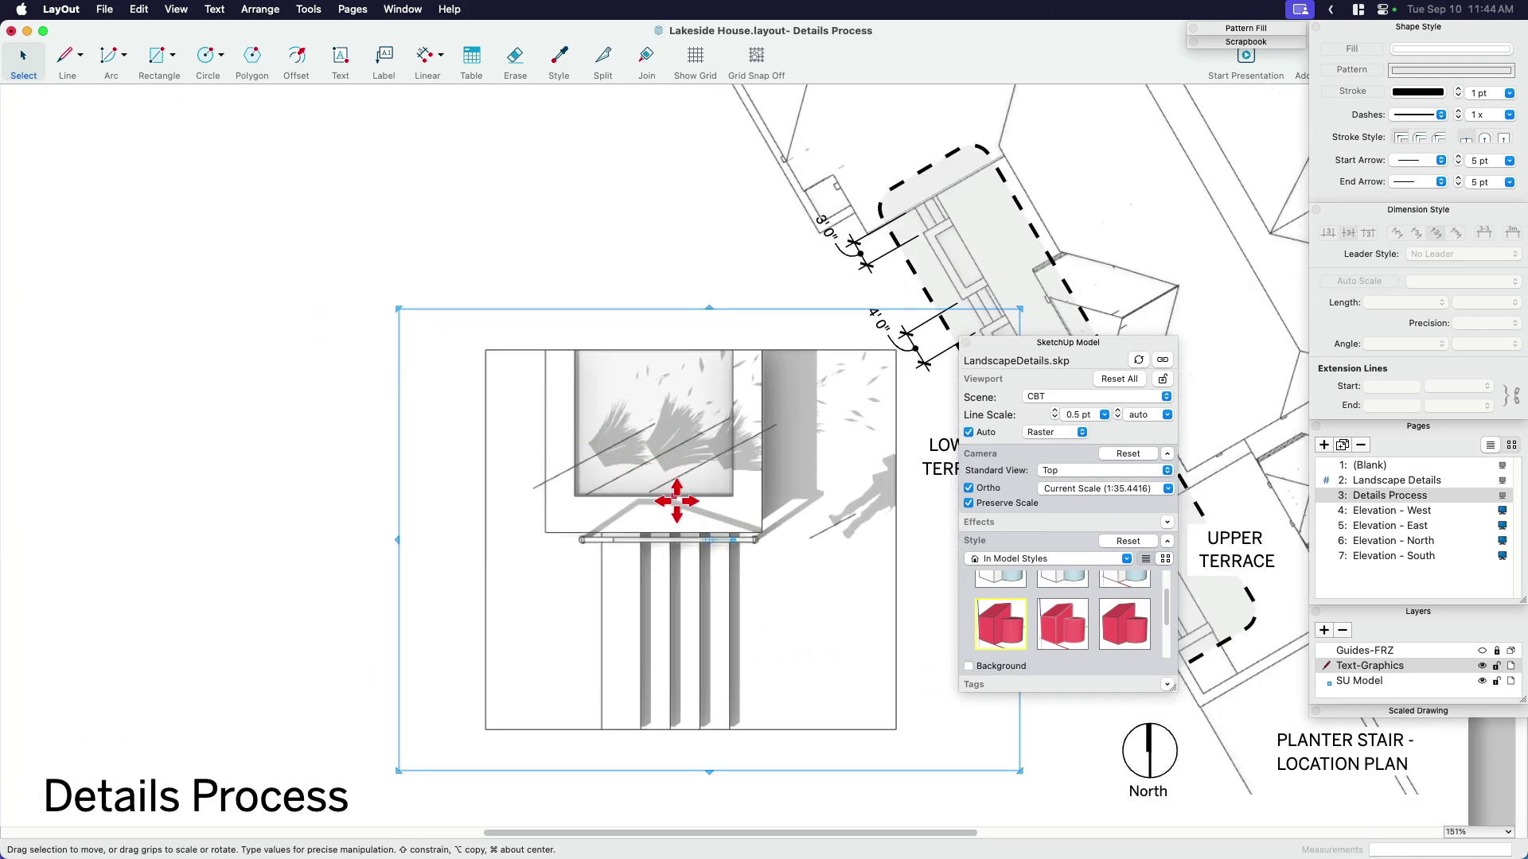
{"action": "left_click_drag", "start_coordinate": [670, 492], "coordinate": [472, 393]}
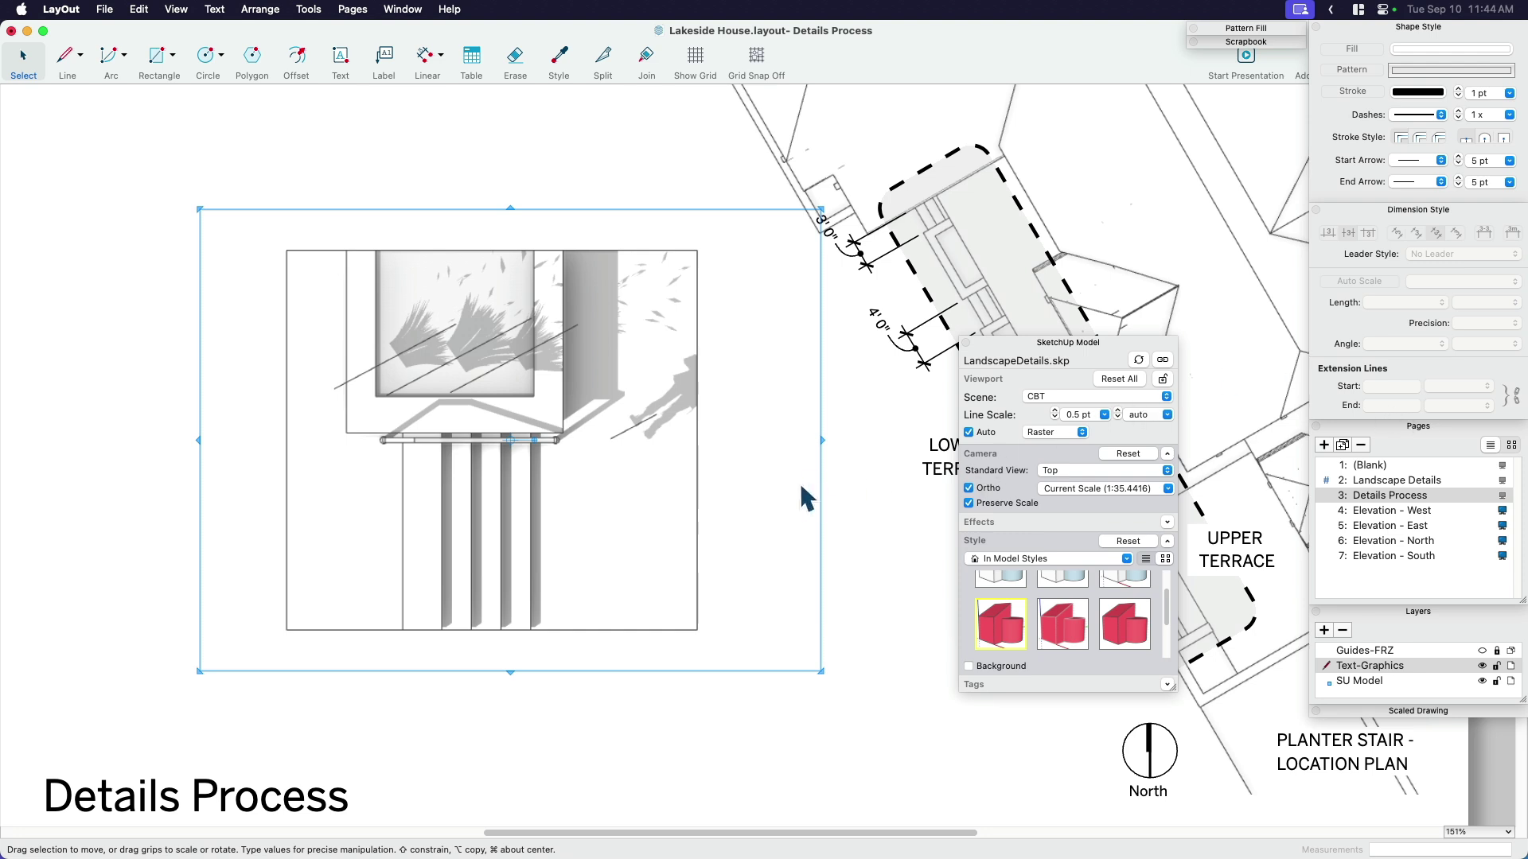
- In the plan viewport, hide the S-PLNT-FM tag and show the S-PLNT-SYM tag so planting appears as plan symbols
{"action": "left_click", "coordinate": [1097, 524]}
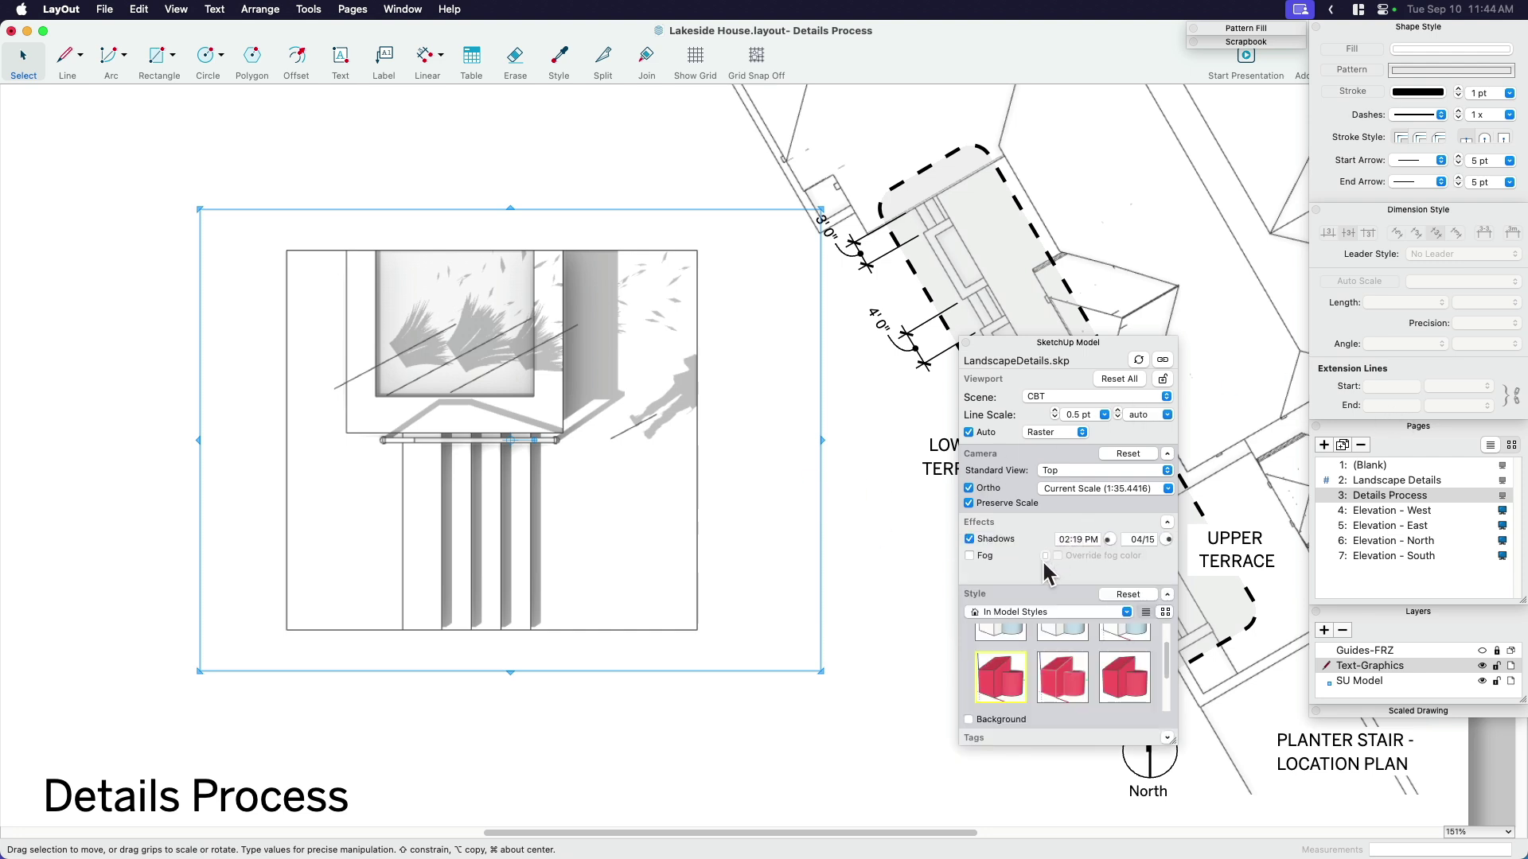
{"action": "left_click", "coordinate": [1038, 602]}
{"action": "left_click", "coordinate": [1052, 614]}
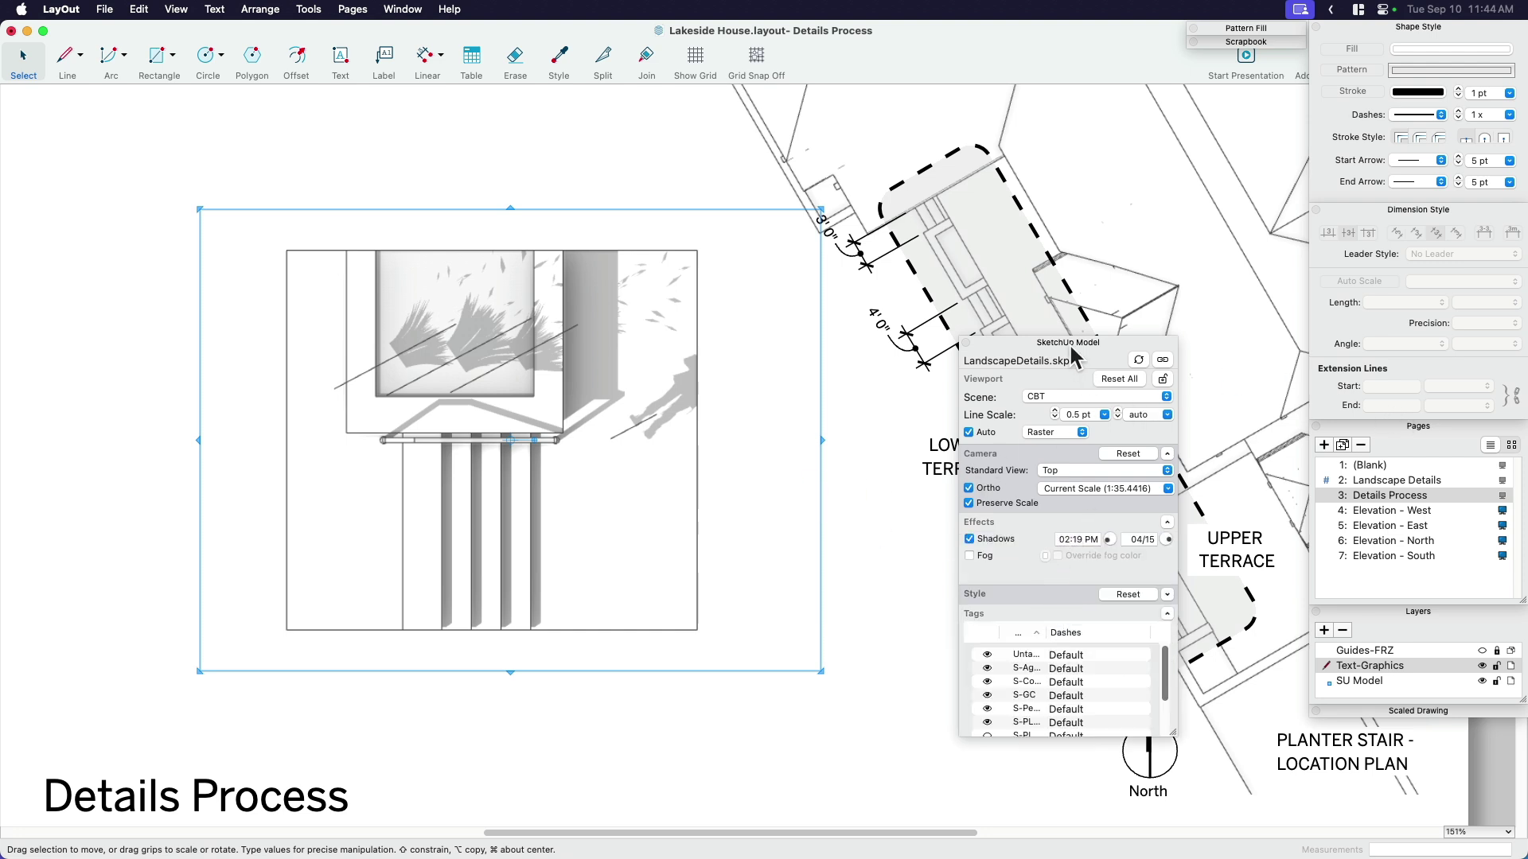
{"action": "left_click_drag", "start_coordinate": [1073, 346], "coordinate": [1064, 169]}
{"action": "scroll", "coordinate": [1004, 537], "scroll_direction": "down", "scroll_amount": 3}
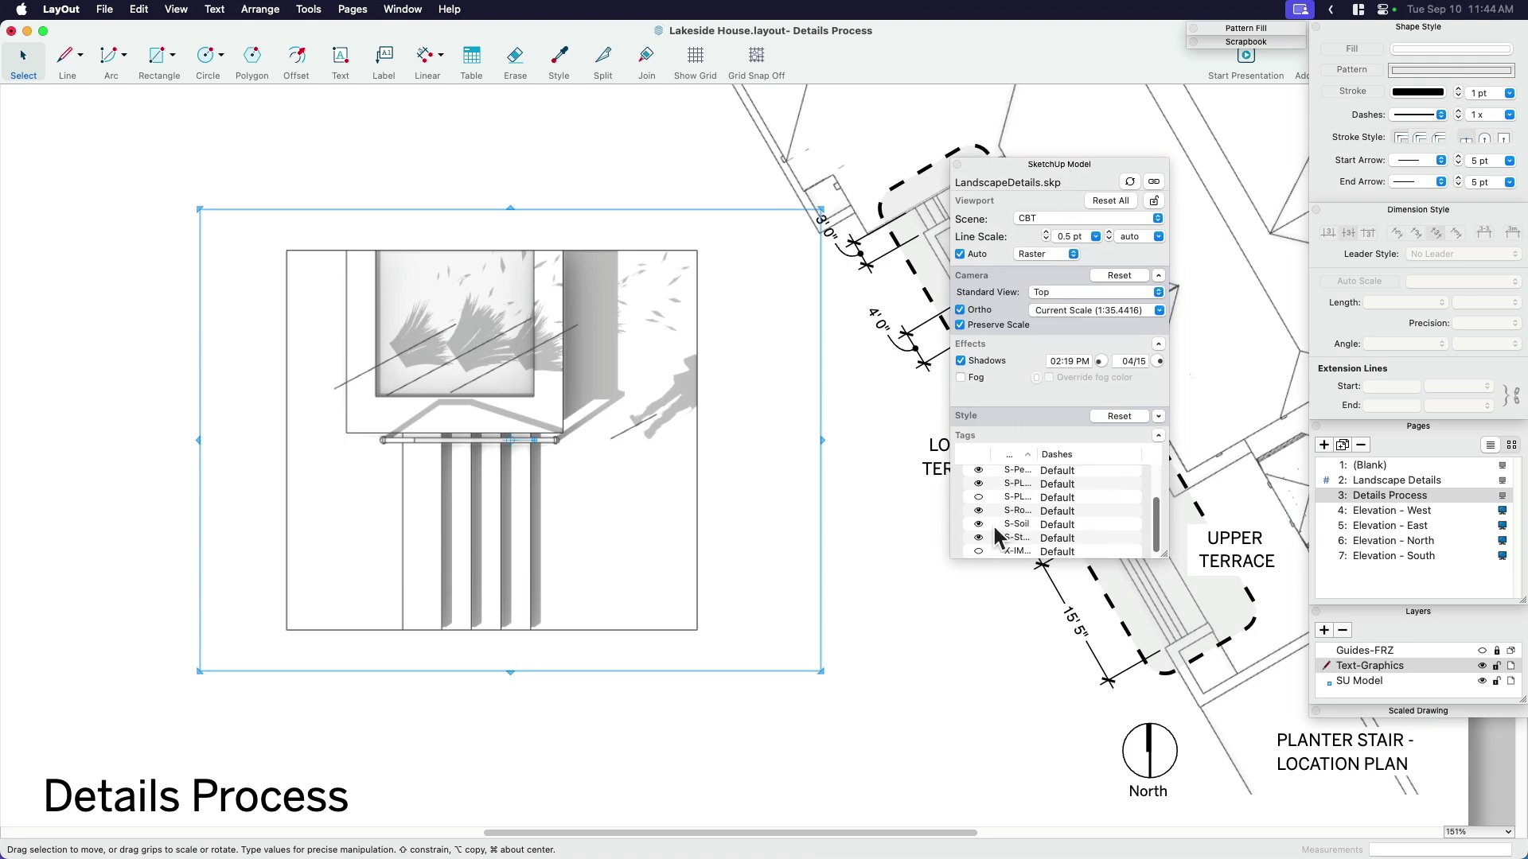
{"action": "left_click", "coordinate": [979, 483]}
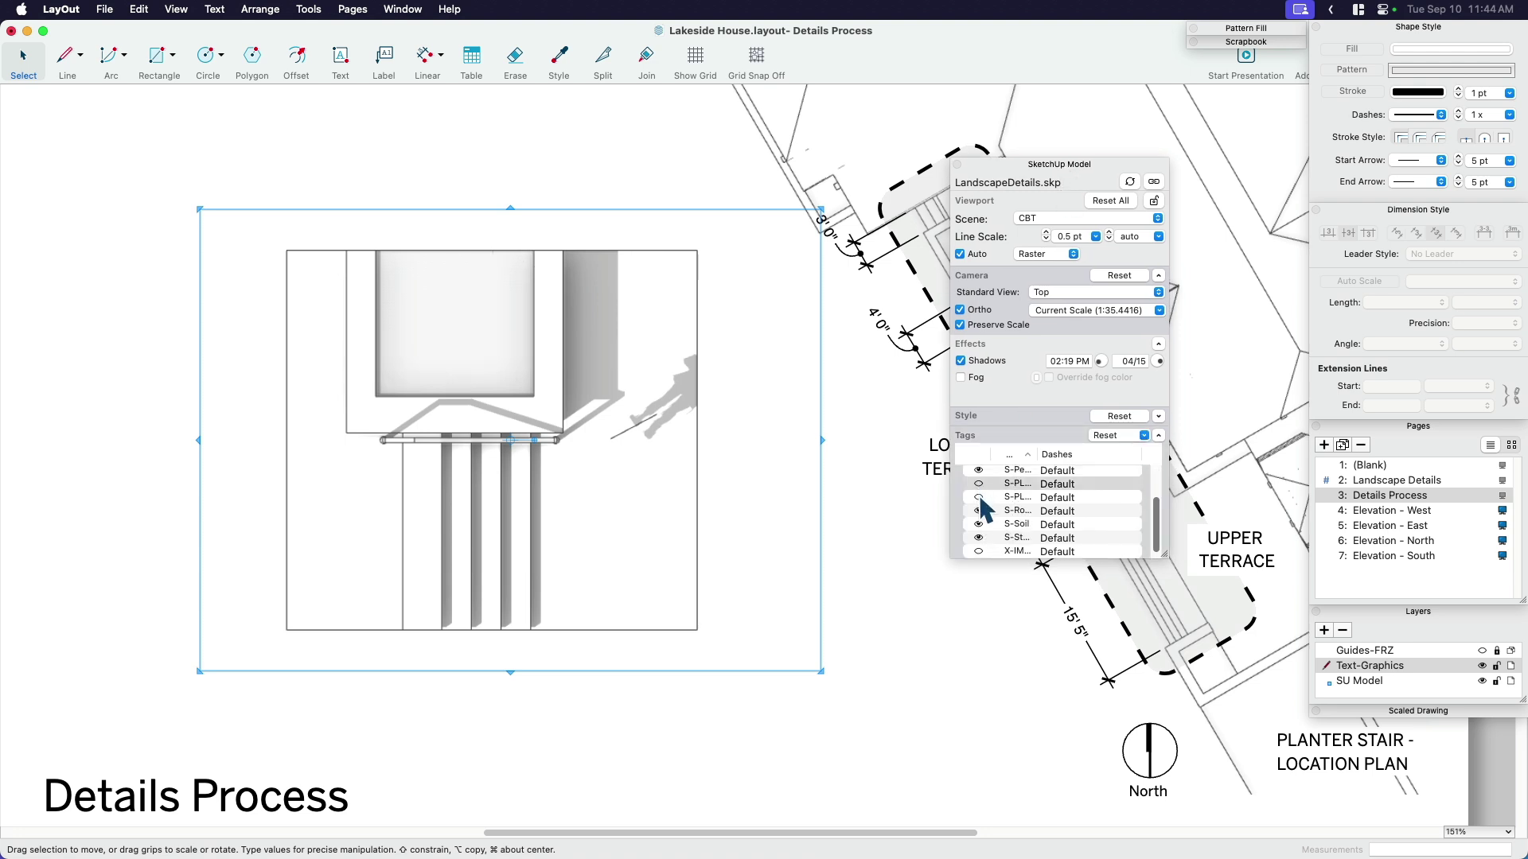
{"action": "left_click", "coordinate": [979, 498]}
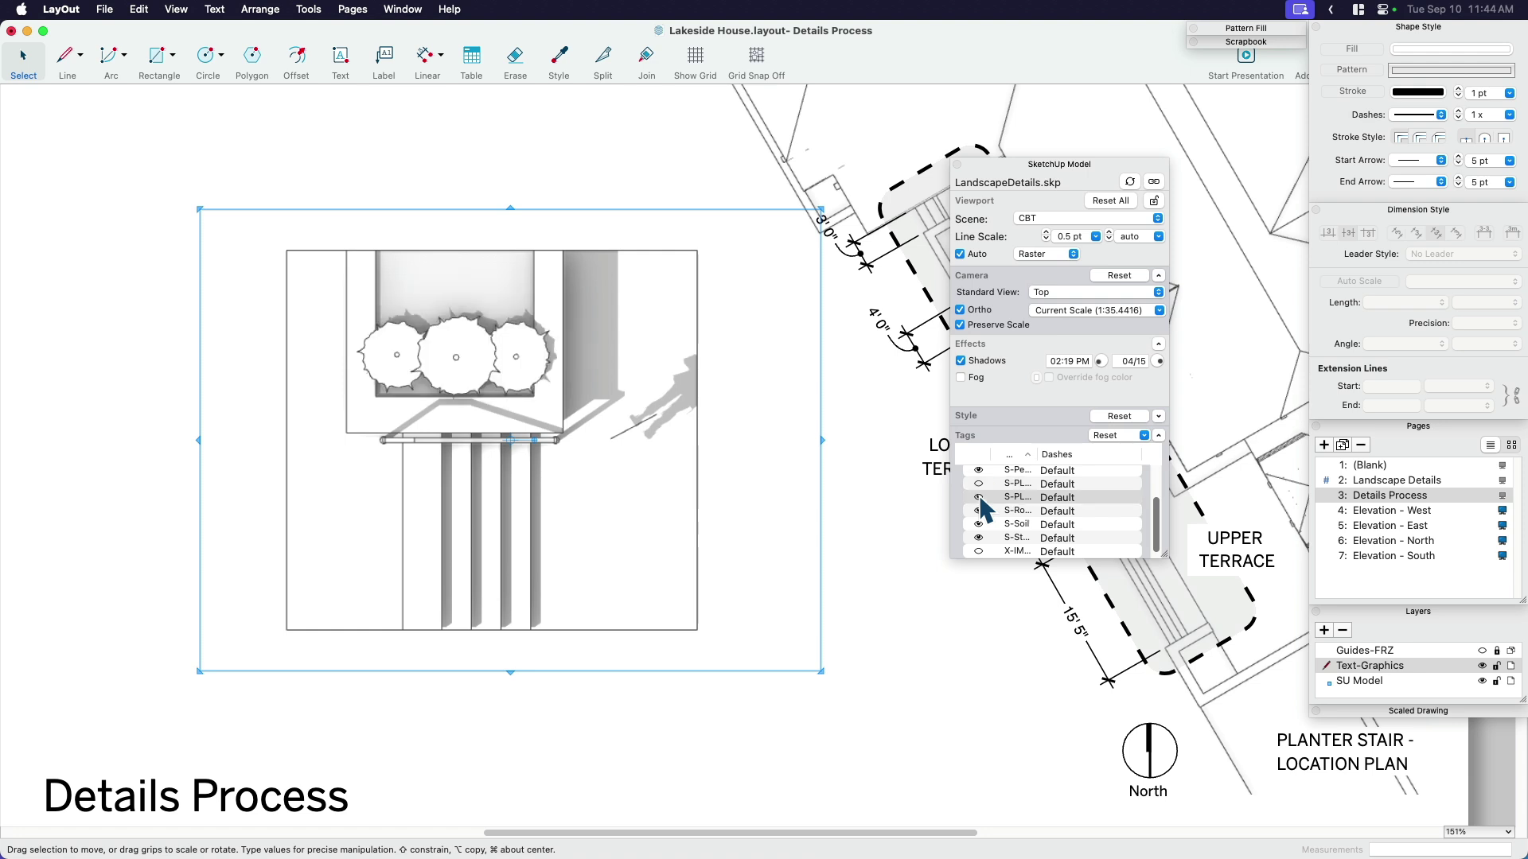
{"action": "left_click", "coordinate": [785, 688]}
{"action": "scroll", "coordinate": [787, 689], "scroll_direction": "left", "scroll_amount": 3}
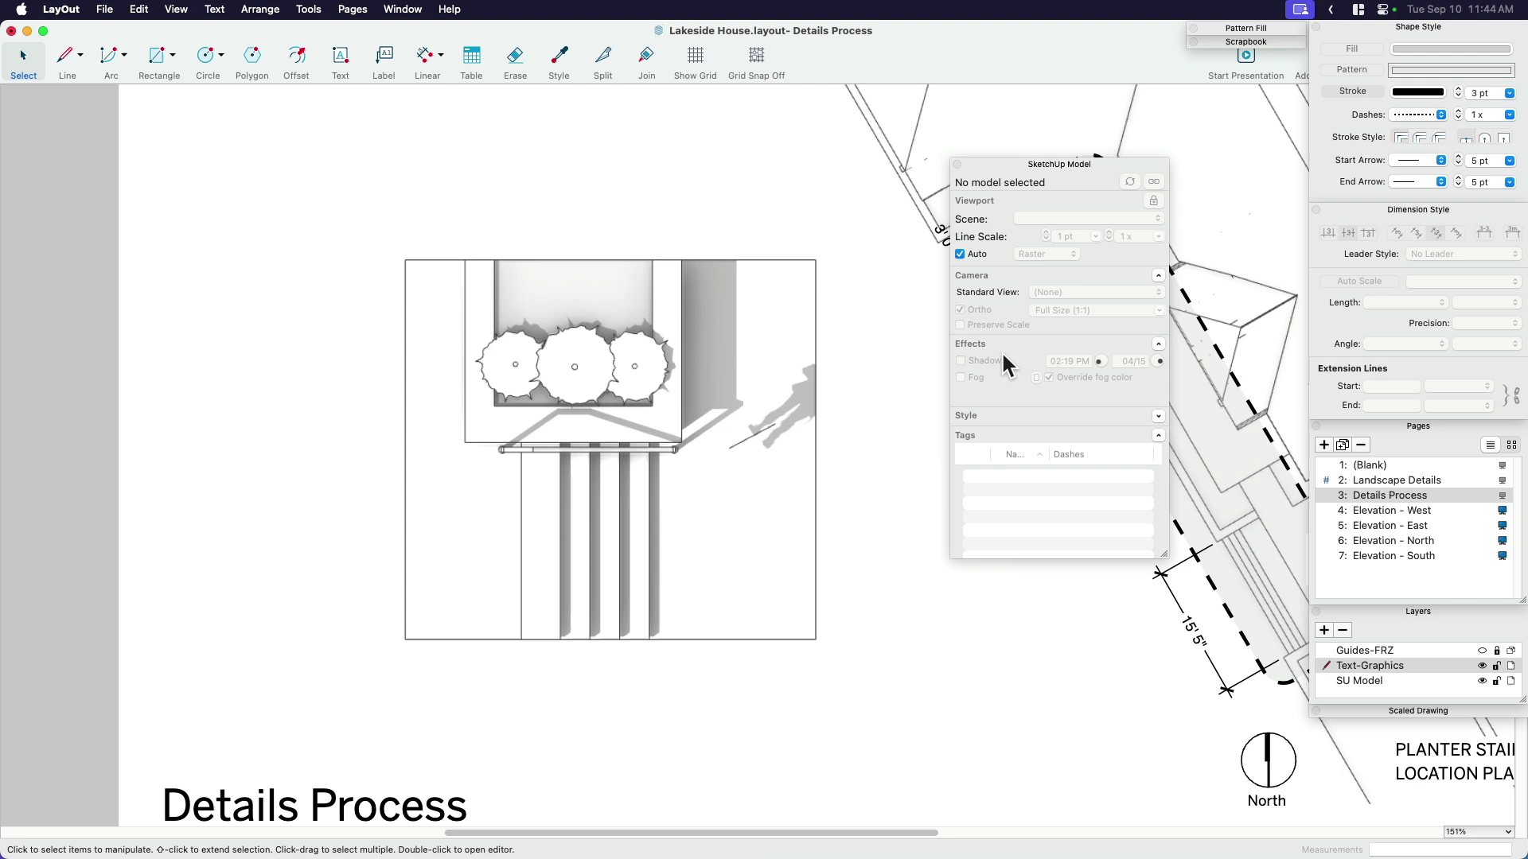
- Crop the upper and lower edges of the plan viewport just inside the model's boundary lines
{"action": "left_click", "coordinate": [671, 573]}
{"action": "mouse_move", "coordinate": [627, 684]}
{"action": "left_mouse_down"}
{"action": "mouse_move", "coordinate": [634, 508]}
{"action": "mouse_move", "coordinate": [627, 655]}
{"action": "left_mouse_up"}
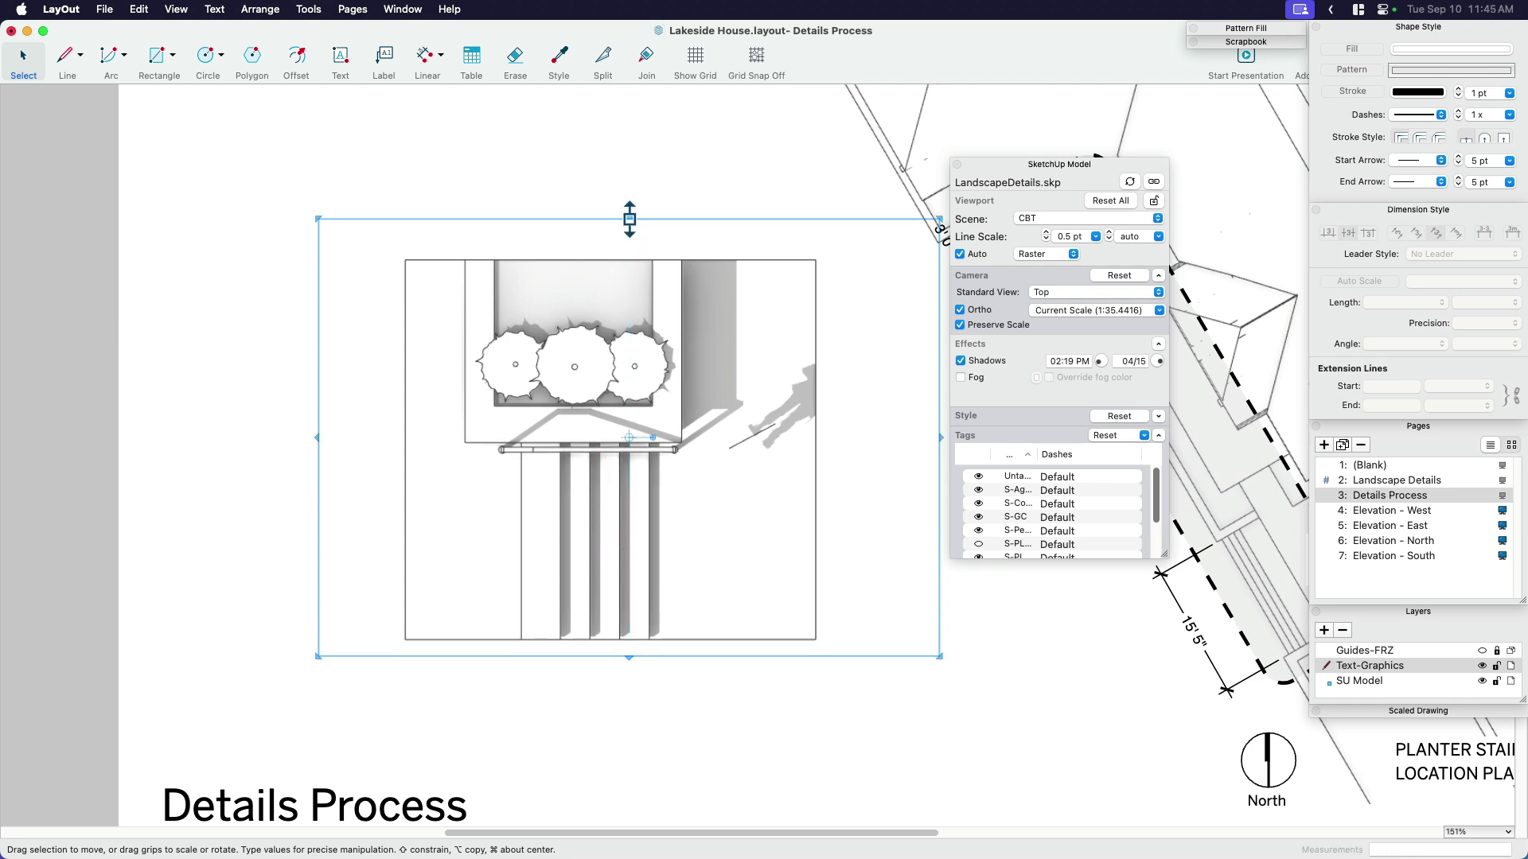
{"action": "left_click_drag", "start_coordinate": [627, 216], "coordinate": [626, 265]}
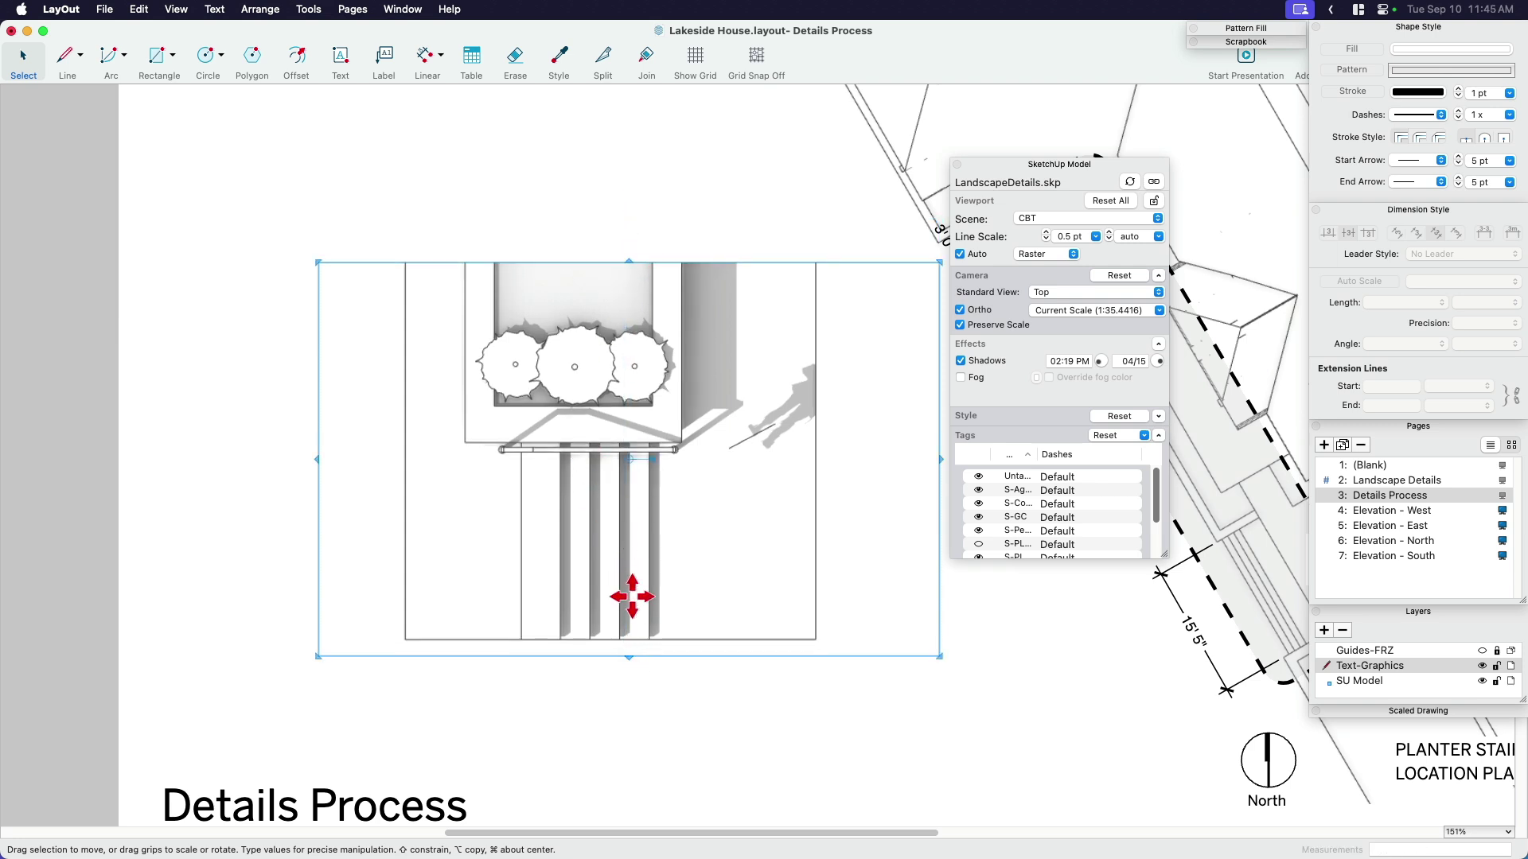
{"action": "left_click_drag", "start_coordinate": [630, 657], "coordinate": [629, 635]}
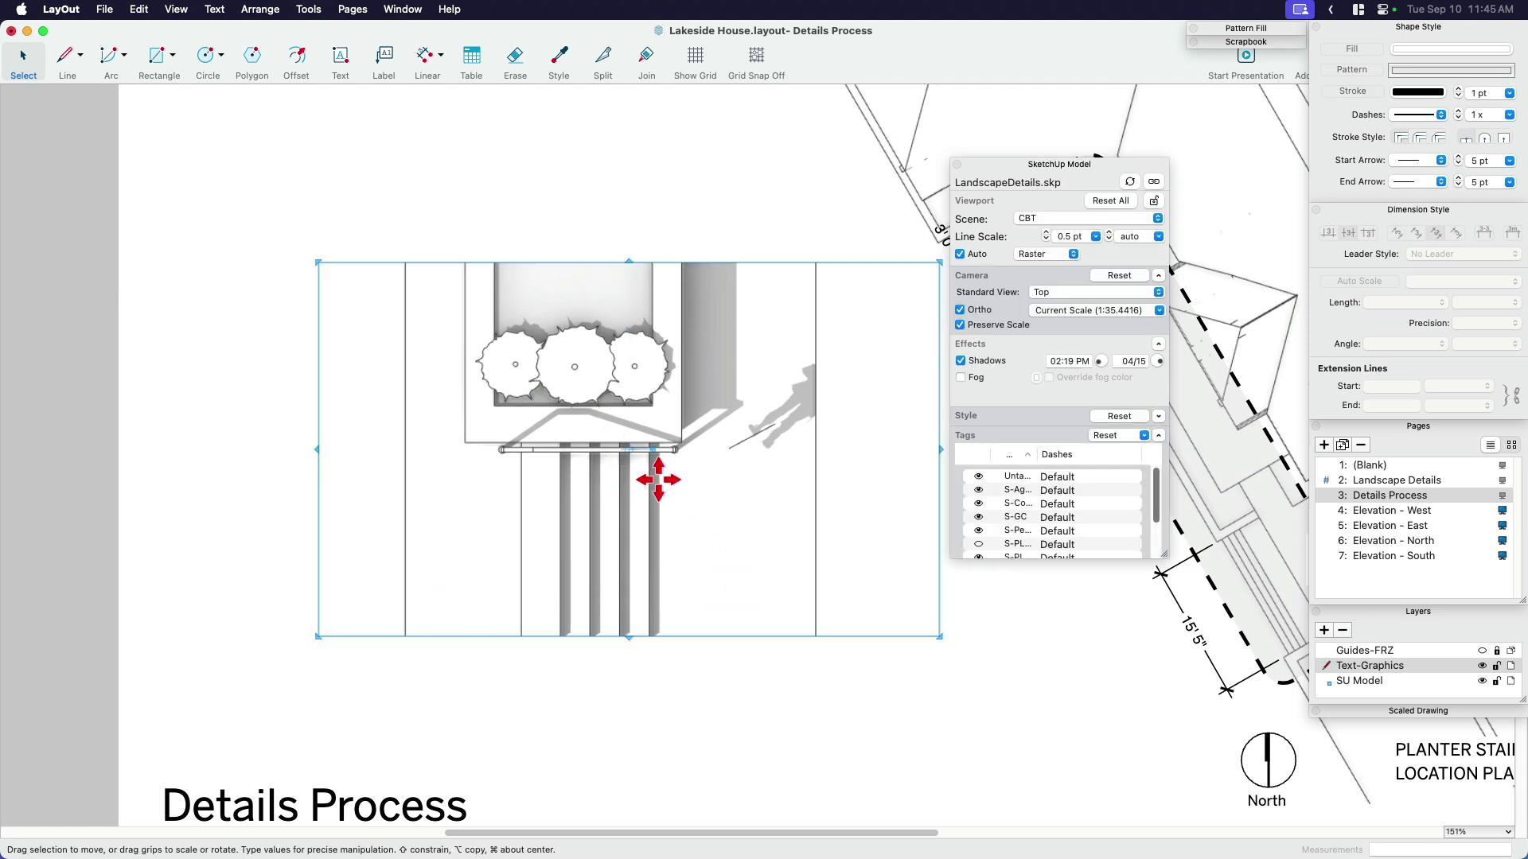
- Try the plan viewport at the 1/4" = 1'-0" (1:48) and 1/2" = 1' (1:24) scales
{"action": "left_click", "coordinate": [1088, 310]}
{"action": "left_click", "coordinate": [1159, 310]}
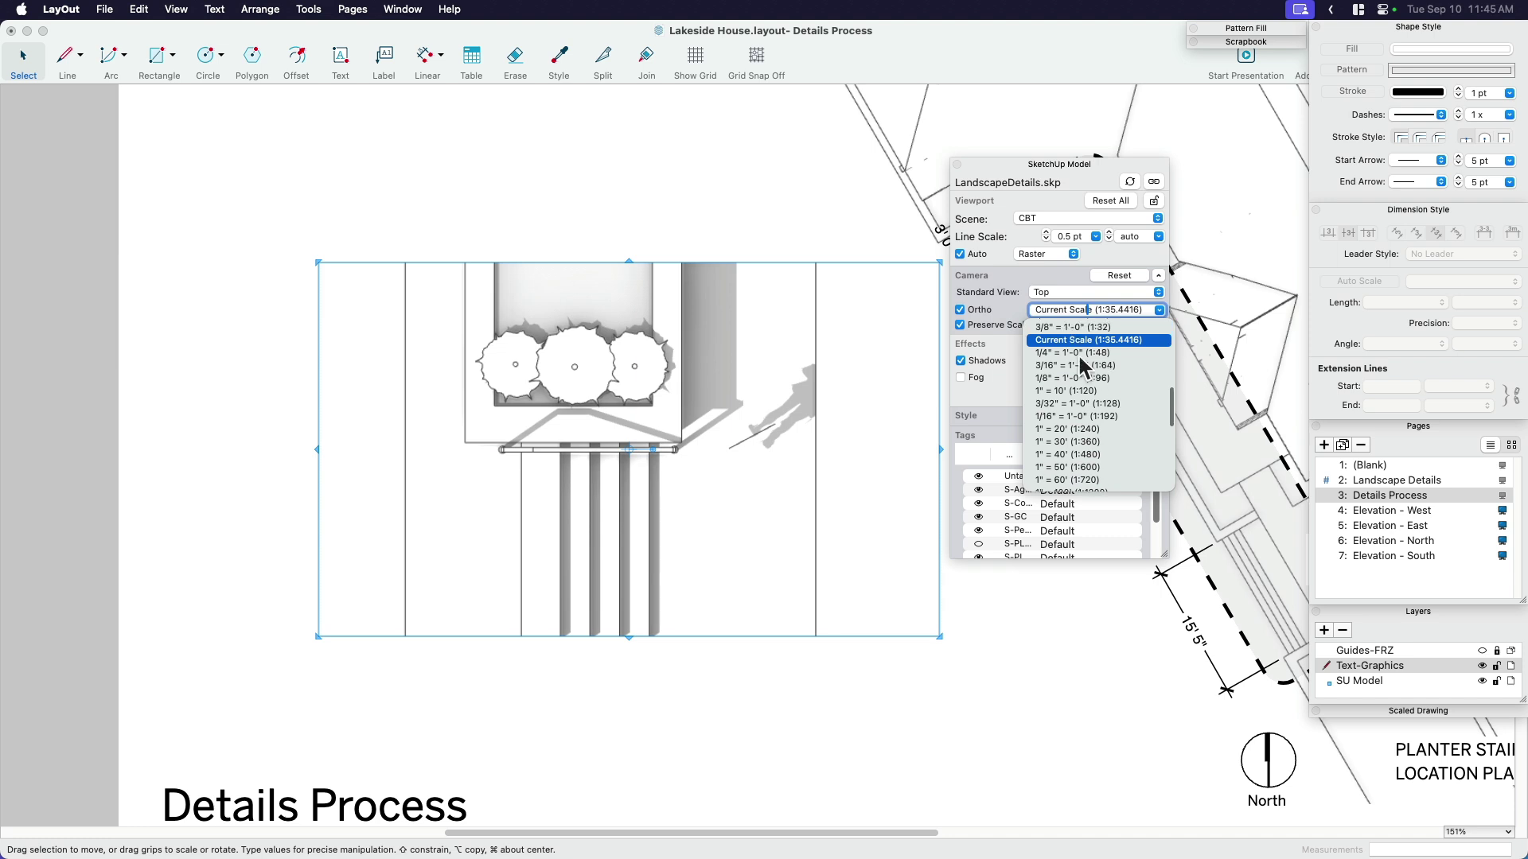
{"action": "left_click", "coordinate": [1074, 362]}
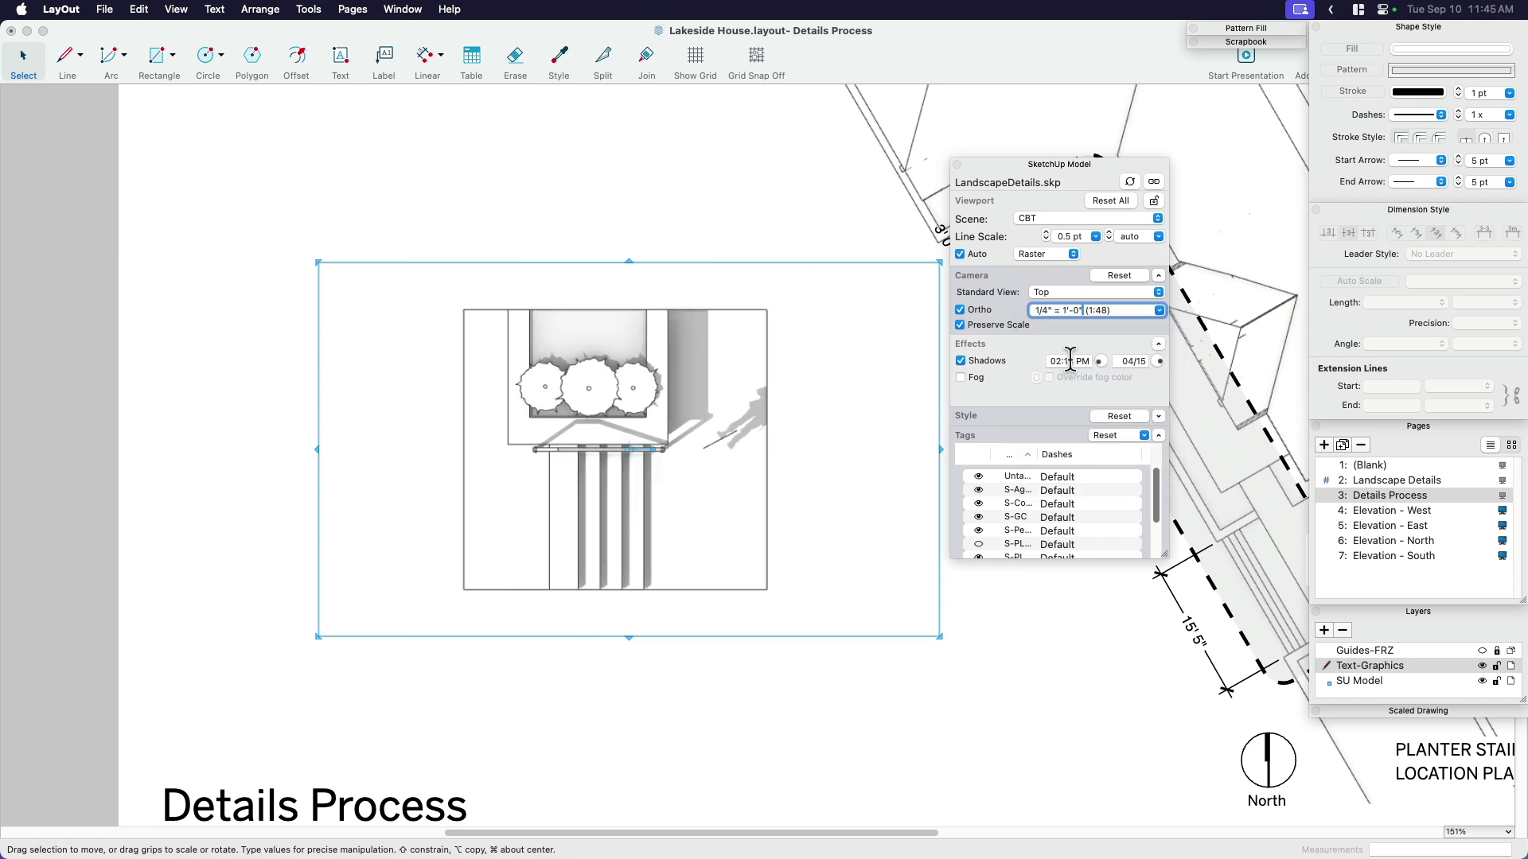
{"action": "left_click", "coordinate": [1159, 310]}
{"action": "scroll", "coordinate": [1125, 361], "scroll_direction": "up", "scroll_amount": 3}
{"action": "left_click", "coordinate": [1065, 358]}
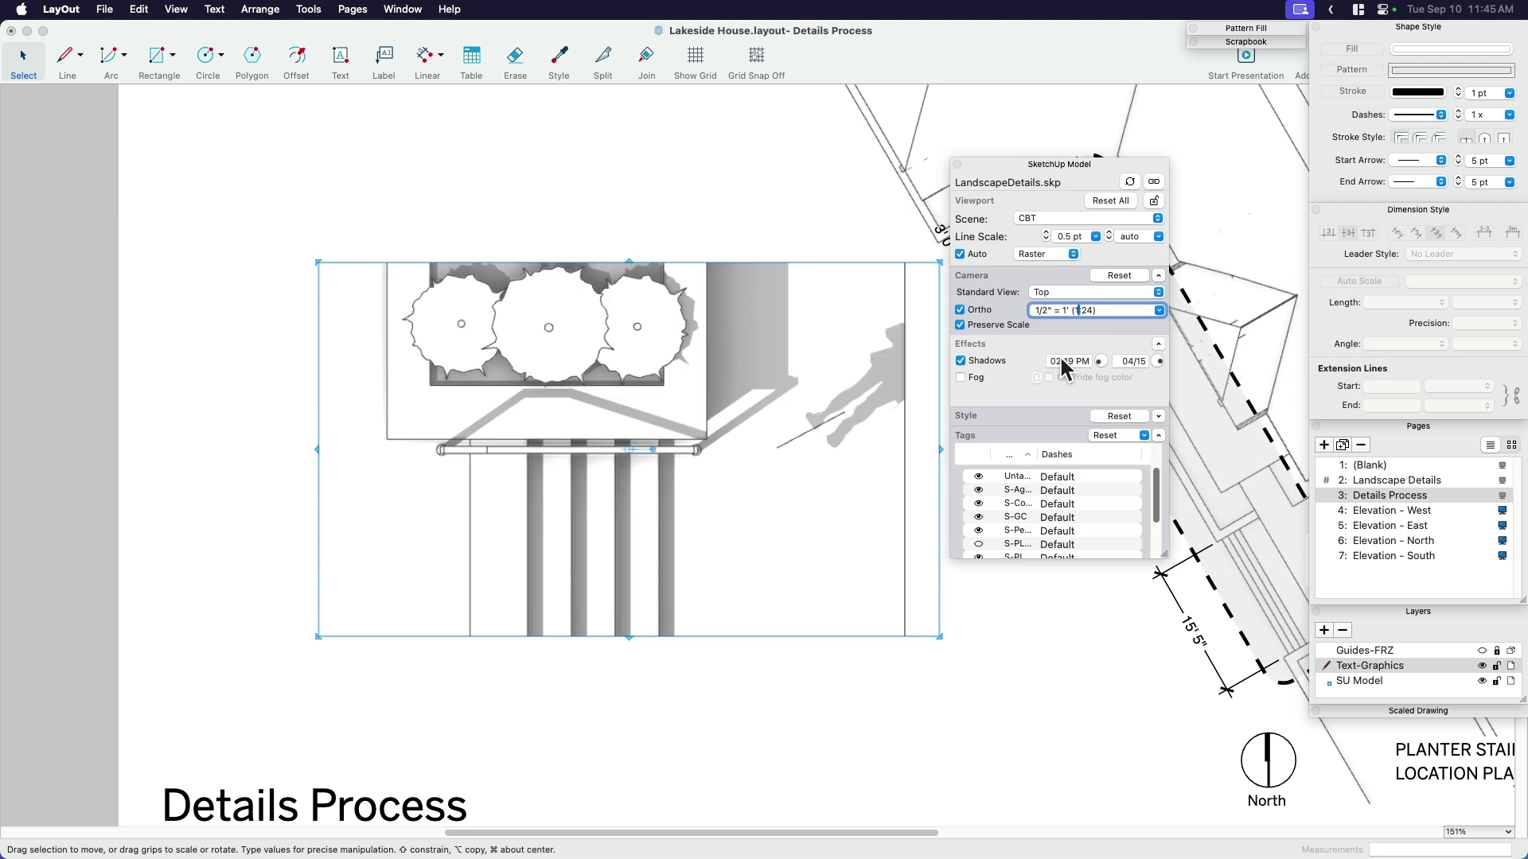
- Set the plan viewport's scale to 3/8" = 1'-0" (1:32)
{"action": "left_click", "coordinate": [1159, 310]}
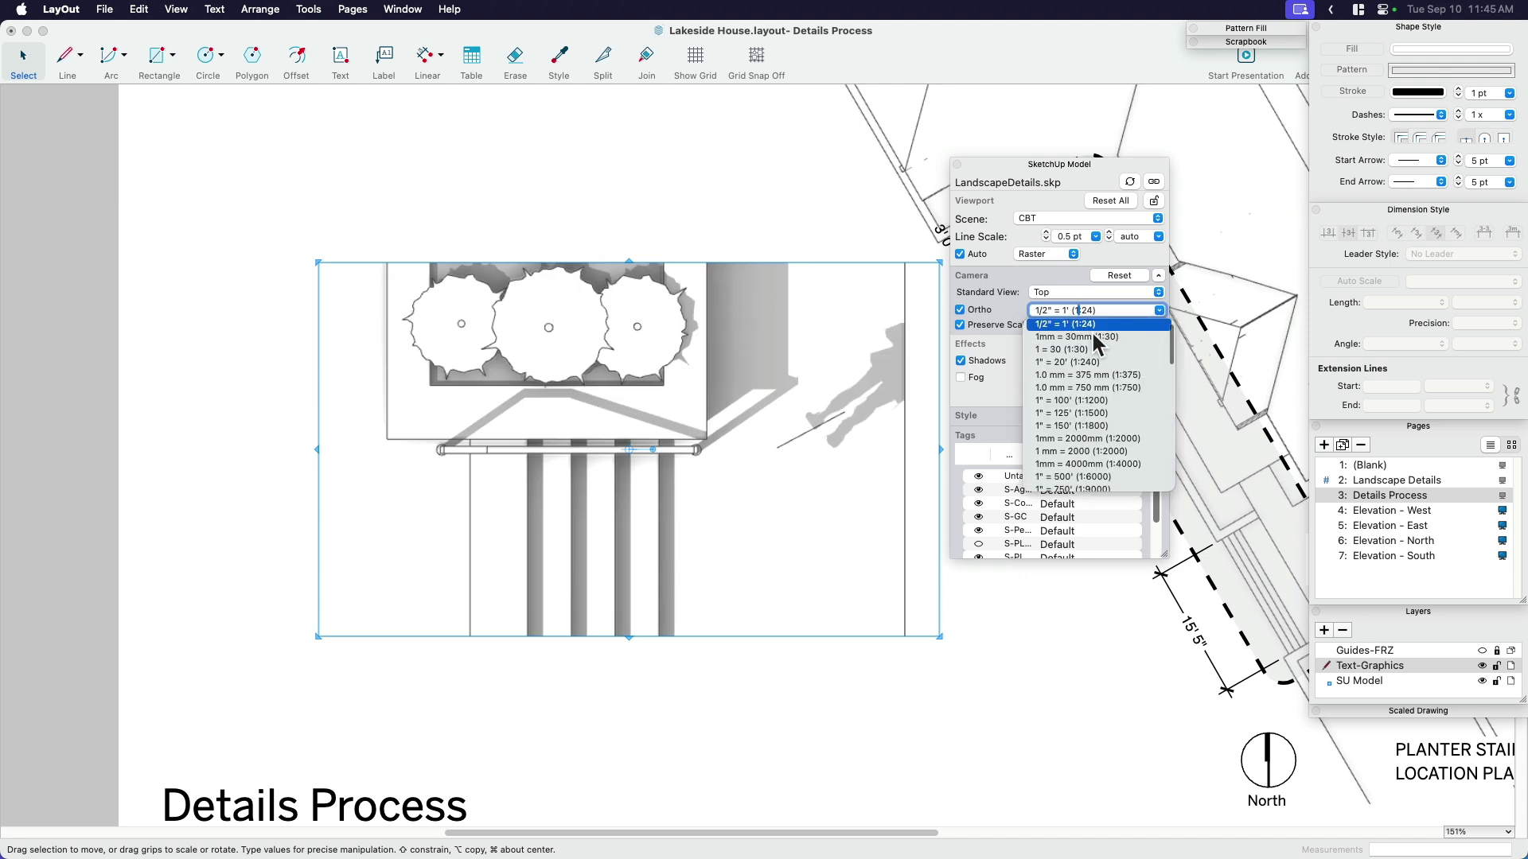
{"action": "scroll", "coordinate": [1114, 387], "scroll_direction": "down", "scroll_amount": 5}
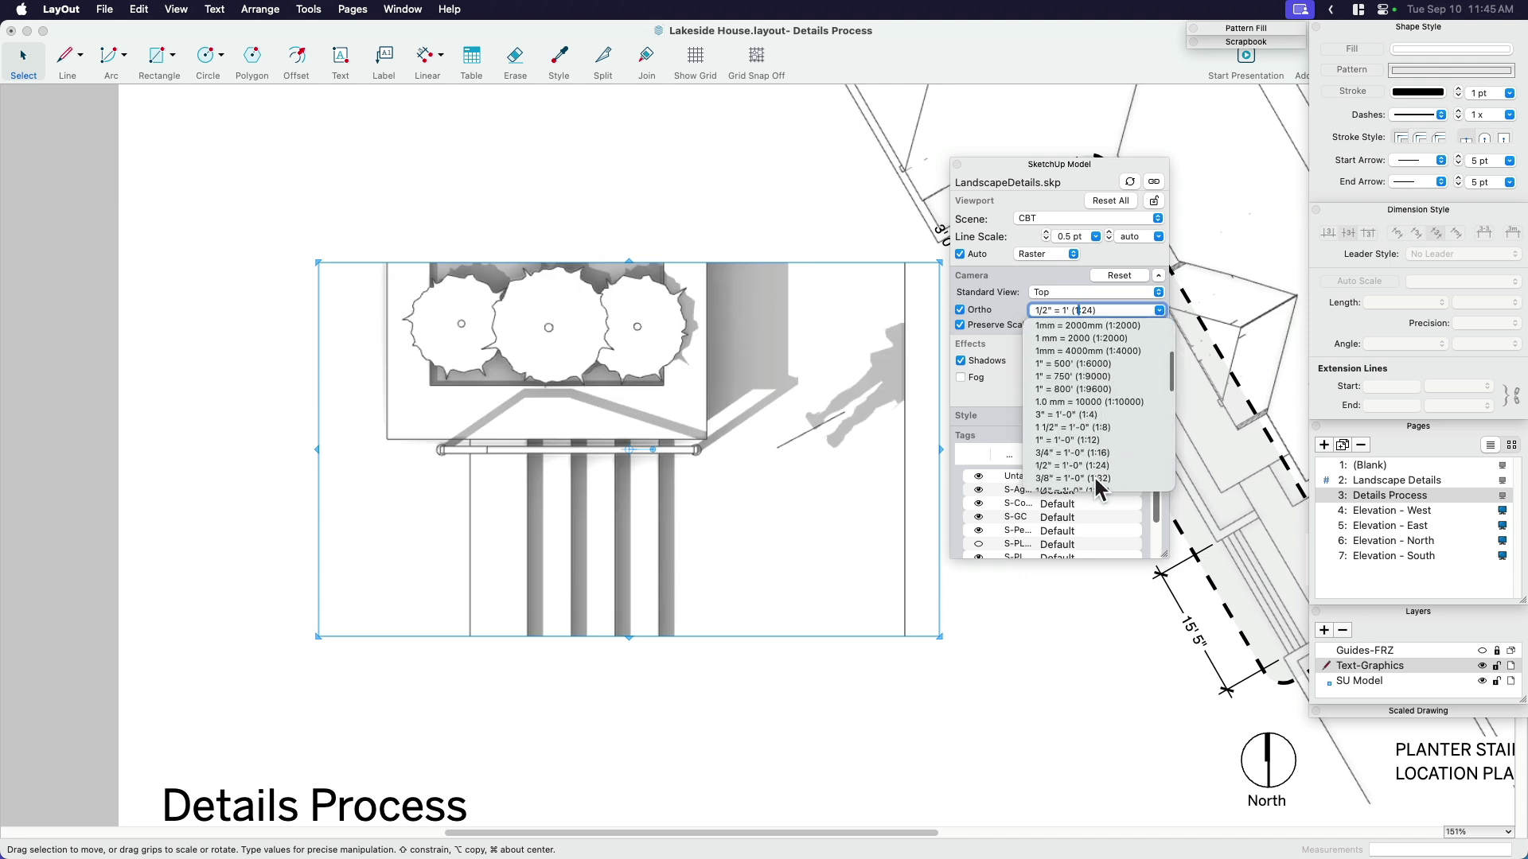
{"action": "left_click", "coordinate": [1090, 478]}
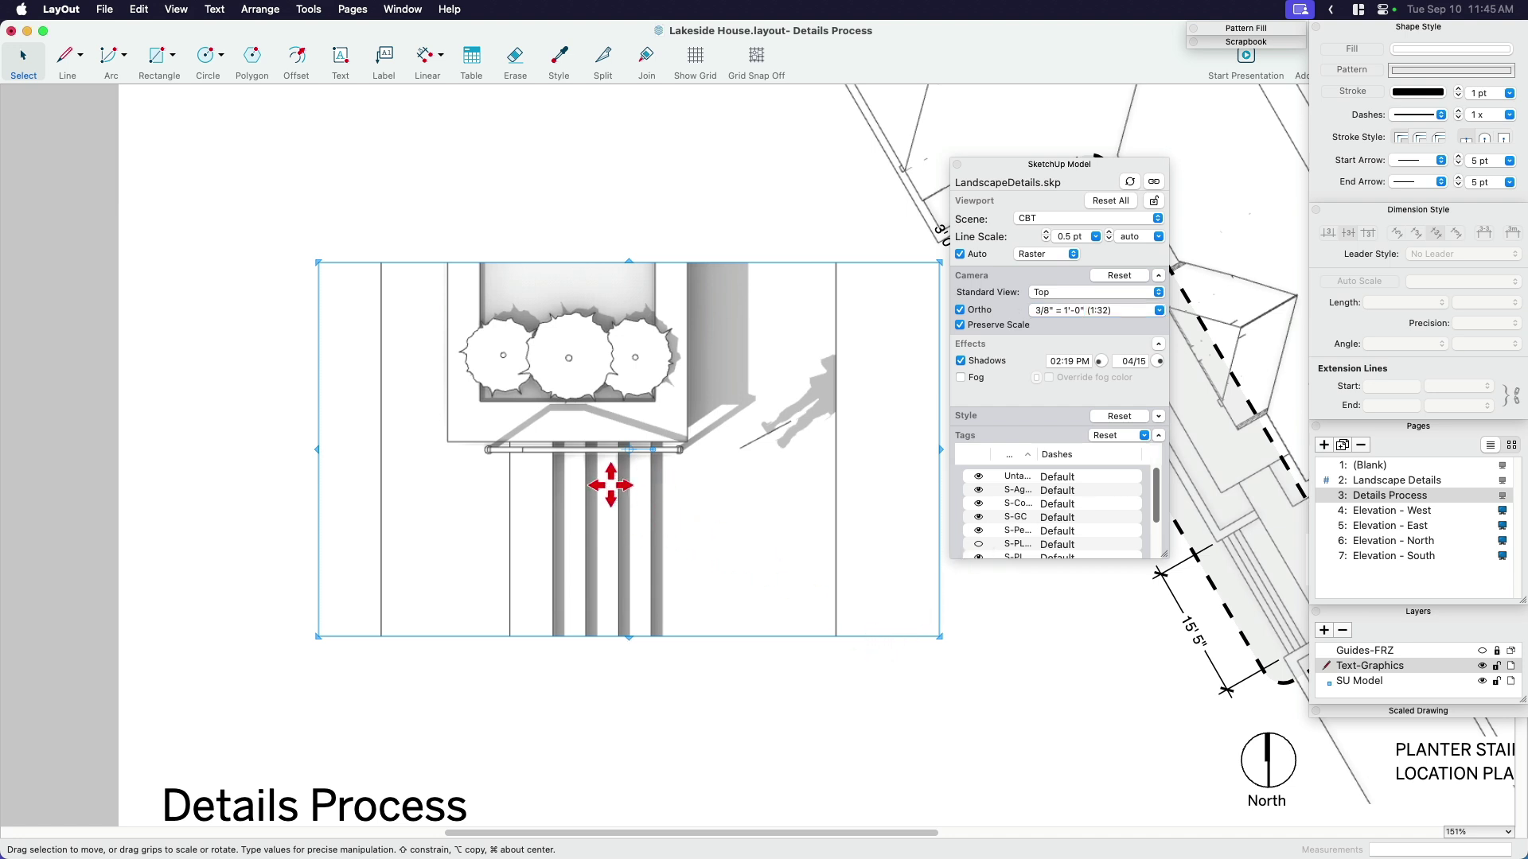
- Move the plan viewport toward the page's upper corner and crop its lower-terrace side just inside the model's boundary line
{"action": "mouse_move", "coordinate": [621, 511]}
{"action": "left_mouse_down"}
{"action": "mouse_move", "coordinate": [546, 419]}
{"action": "mouse_move", "coordinate": [539, 438]}
{"action": "left_mouse_up"}
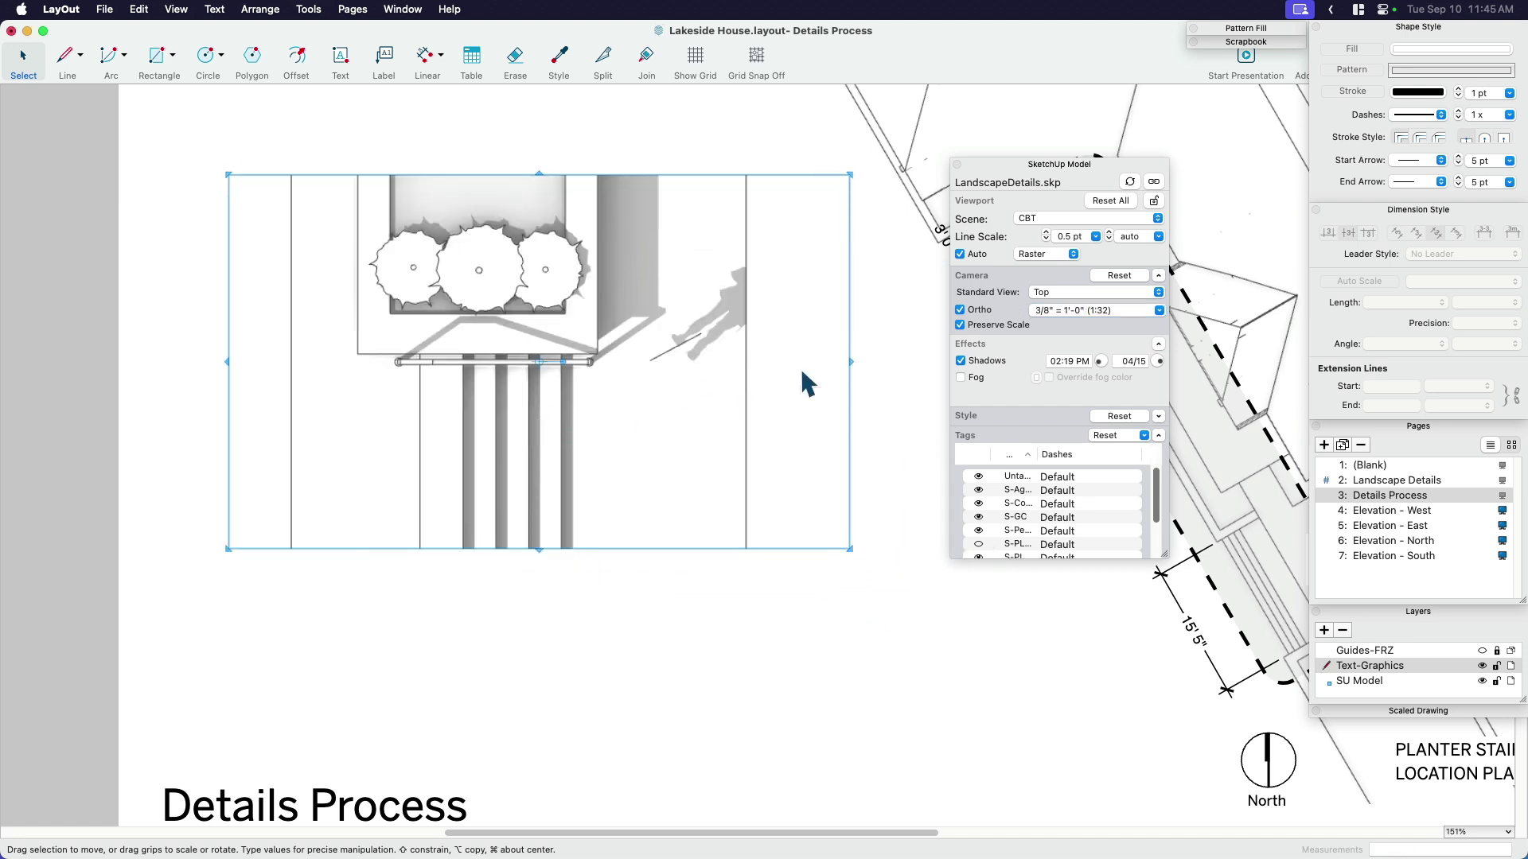
{"action": "left_click_drag", "start_coordinate": [849, 361], "coordinate": [778, 362]}
{"action": "left_click", "coordinate": [695, 417]}
{"action": "left_click", "coordinate": [775, 365]}
{"action": "left_click_drag", "start_coordinate": [780, 363], "coordinate": [743, 364]}
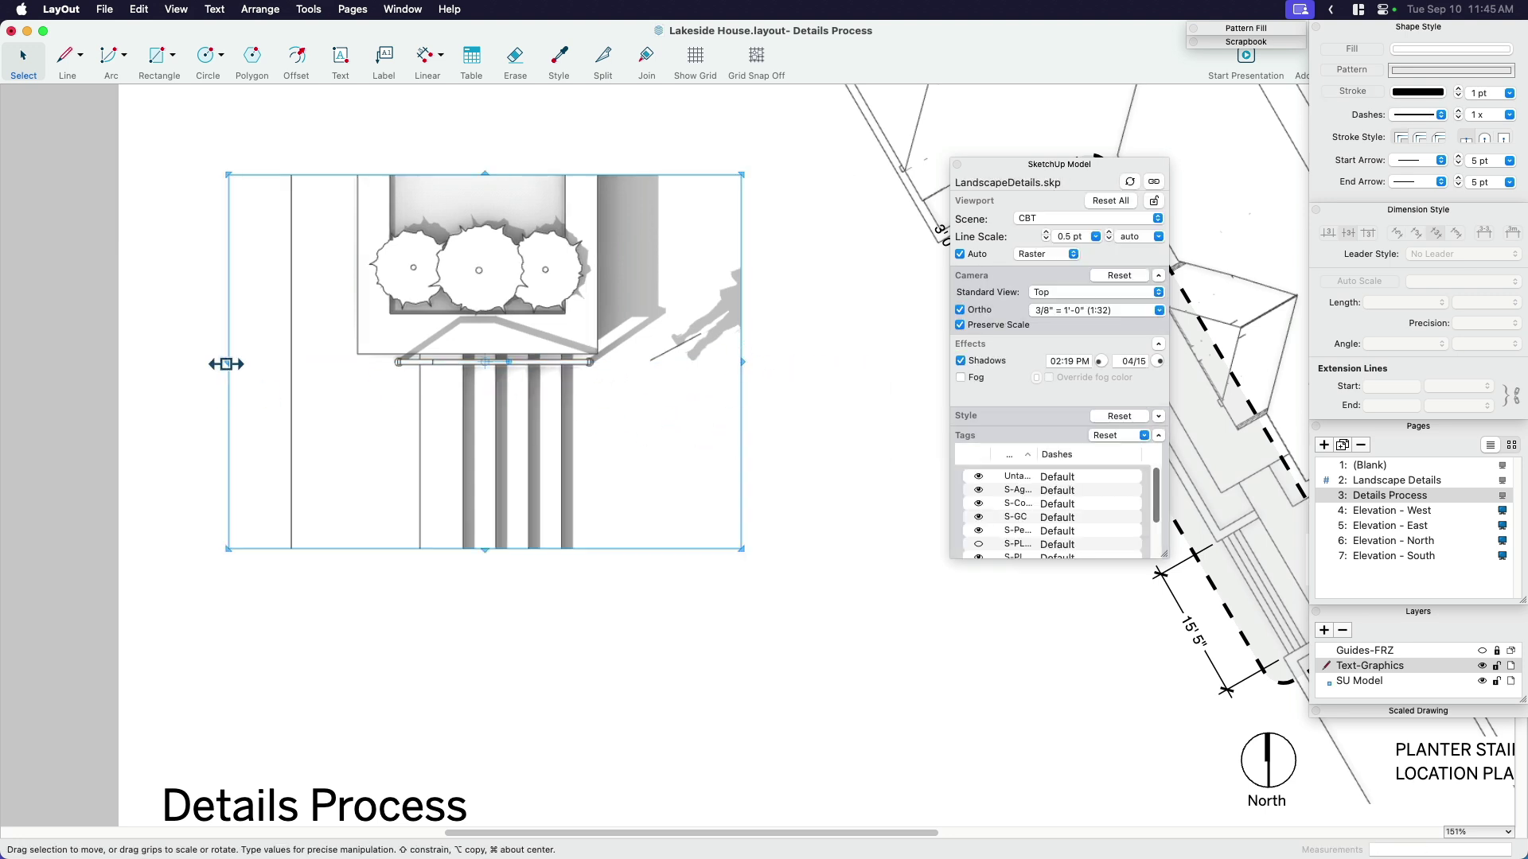
- Crop the plan viewport's left edge inward and apply the textured style shown third among the In Model Styles
{"action": "left_click_drag", "start_coordinate": [227, 362], "coordinate": [293, 374]}
{"action": "left_click", "coordinate": [231, 471]}
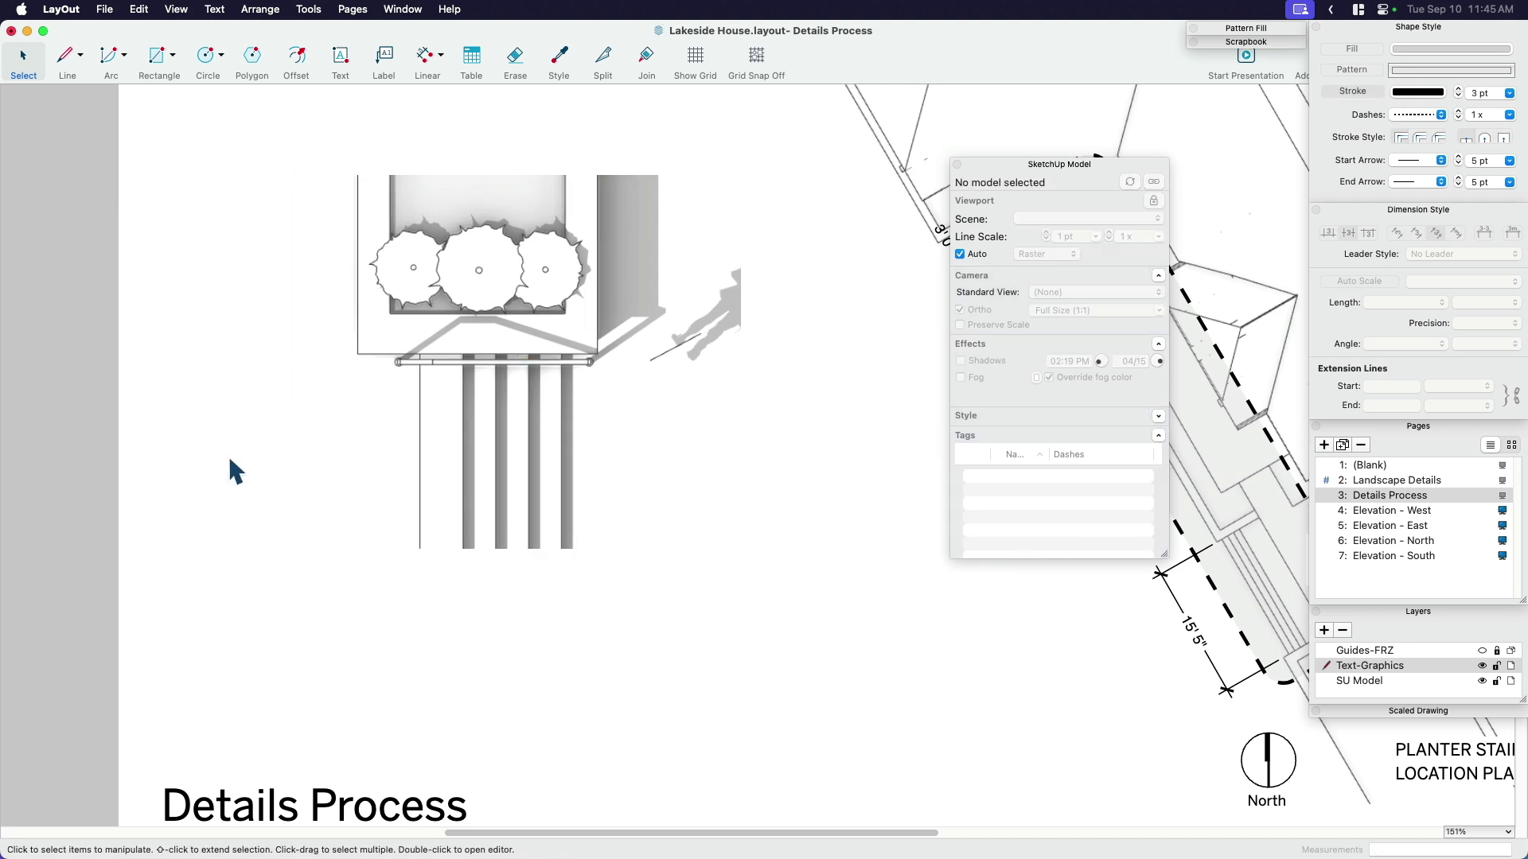
{"action": "left_click", "coordinate": [467, 468]}
{"action": "left_click", "coordinate": [1012, 416]}
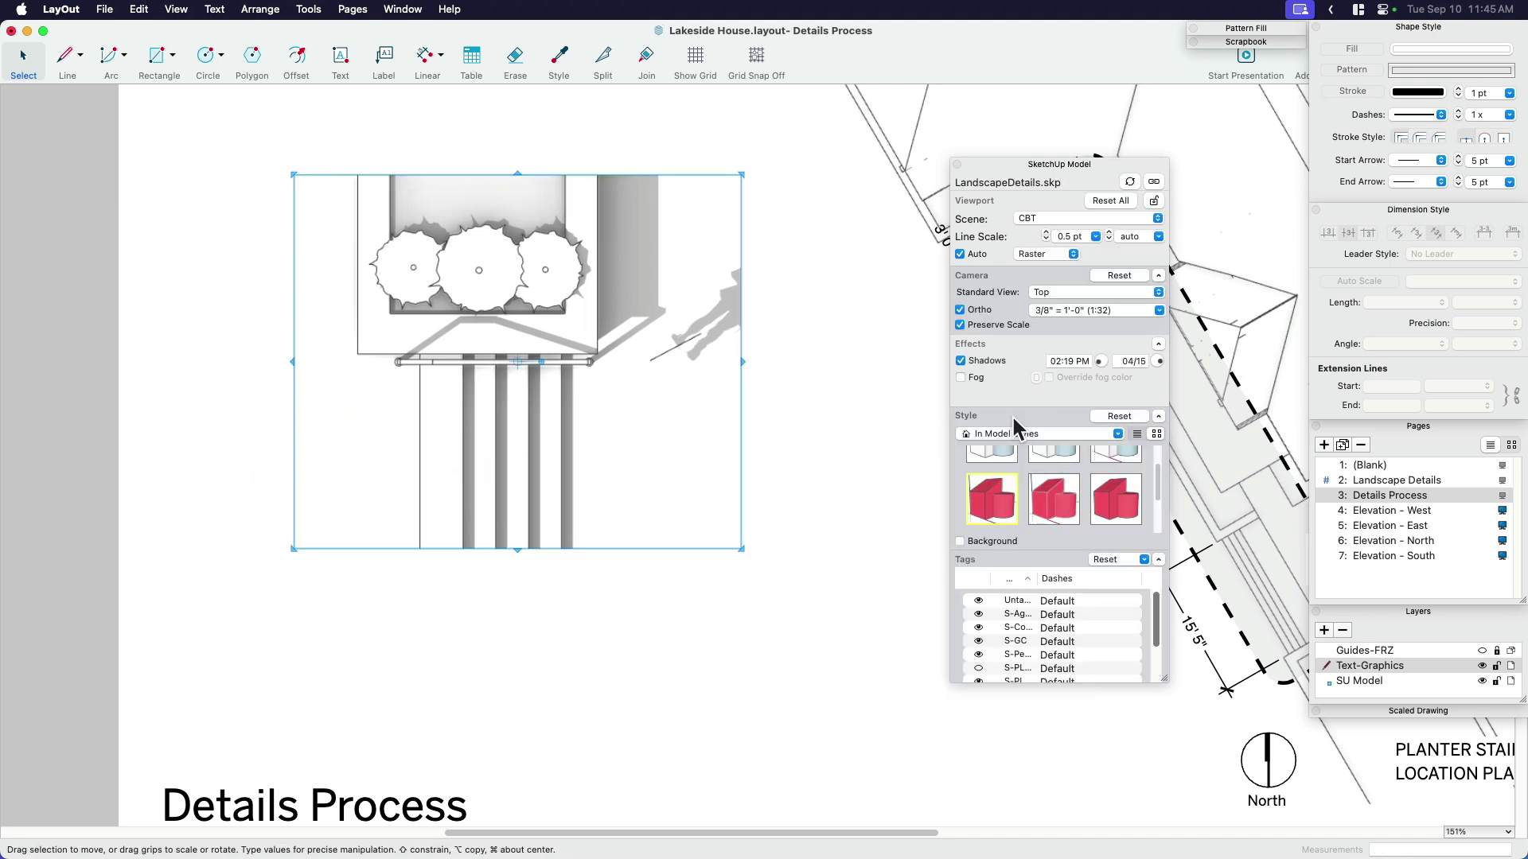
{"action": "left_click", "coordinate": [1005, 471]}
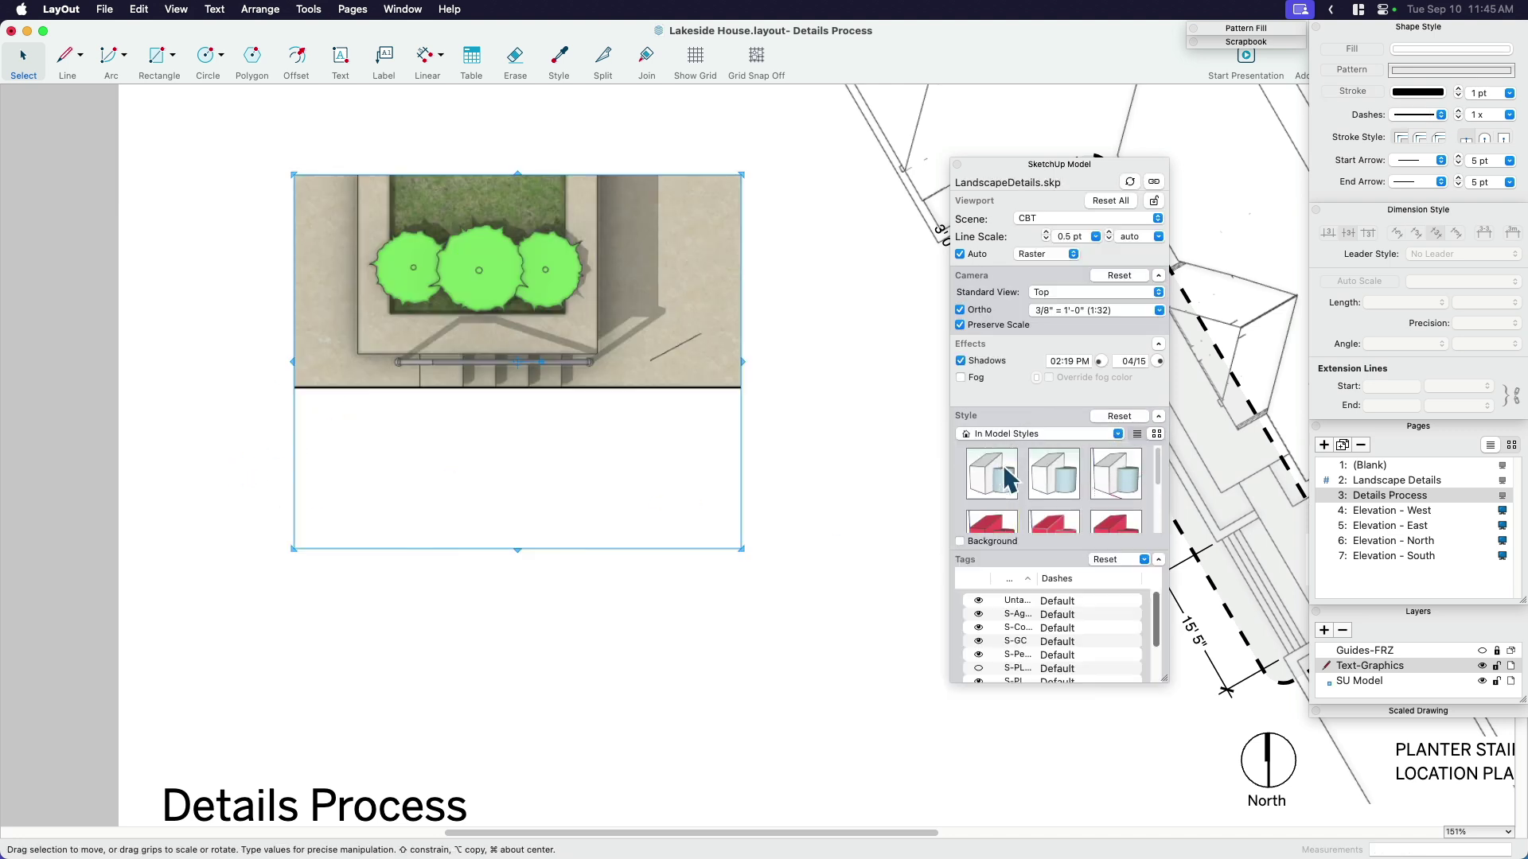
{"action": "left_click", "coordinate": [1111, 482]}
{"action": "left_click", "coordinate": [794, 502]}
{"action": "scroll", "coordinate": [643, 468], "scroll_direction": "up", "scroll_amount": 1}
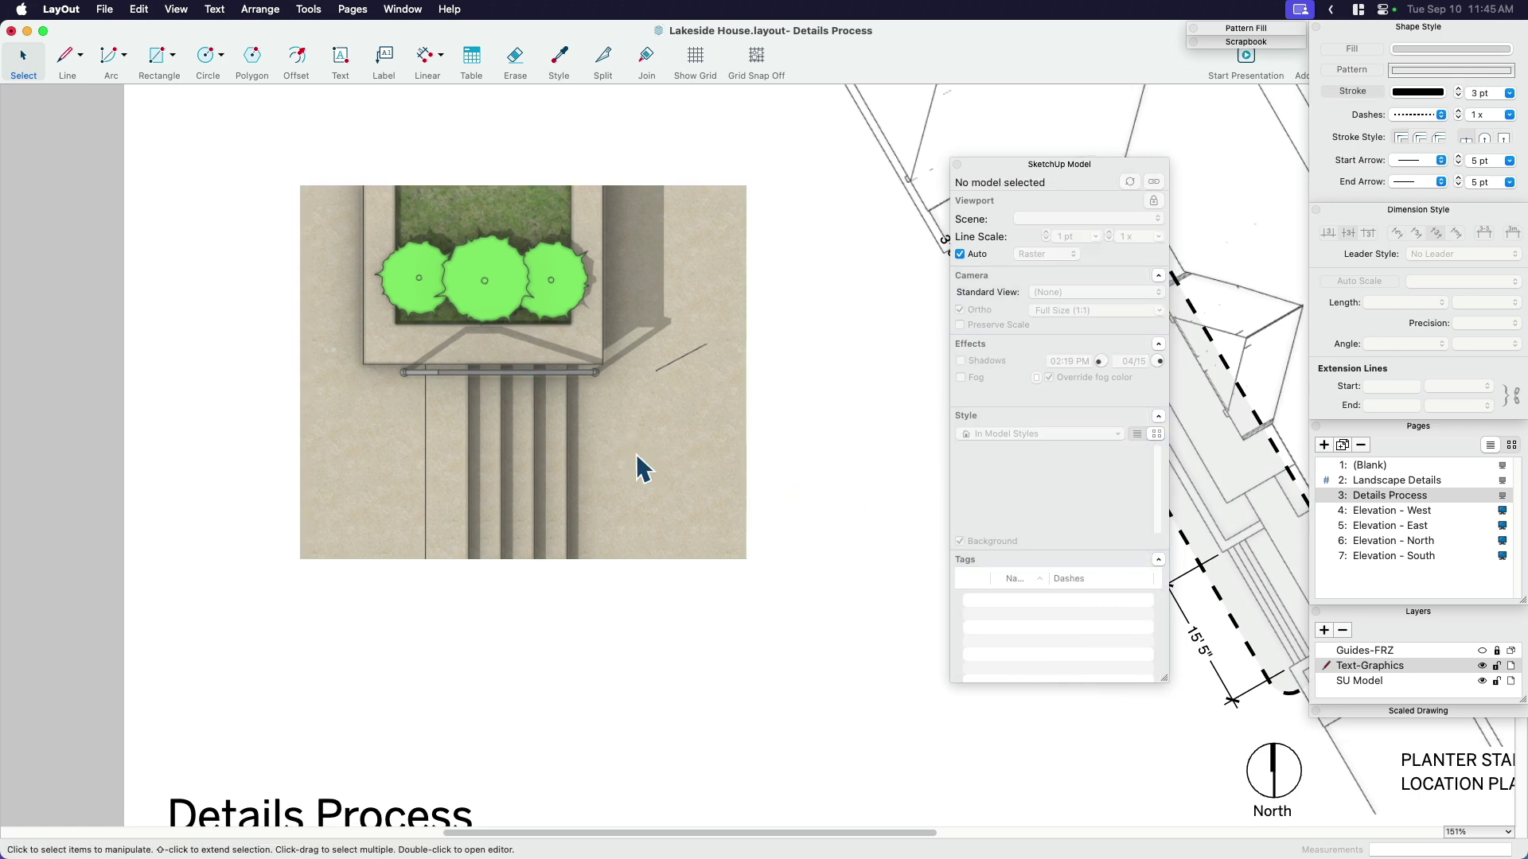
- Hide the S-Pe... tag in the plan viewport so the human figure is left out of the detail
{"action": "left_click", "coordinate": [587, 435]}
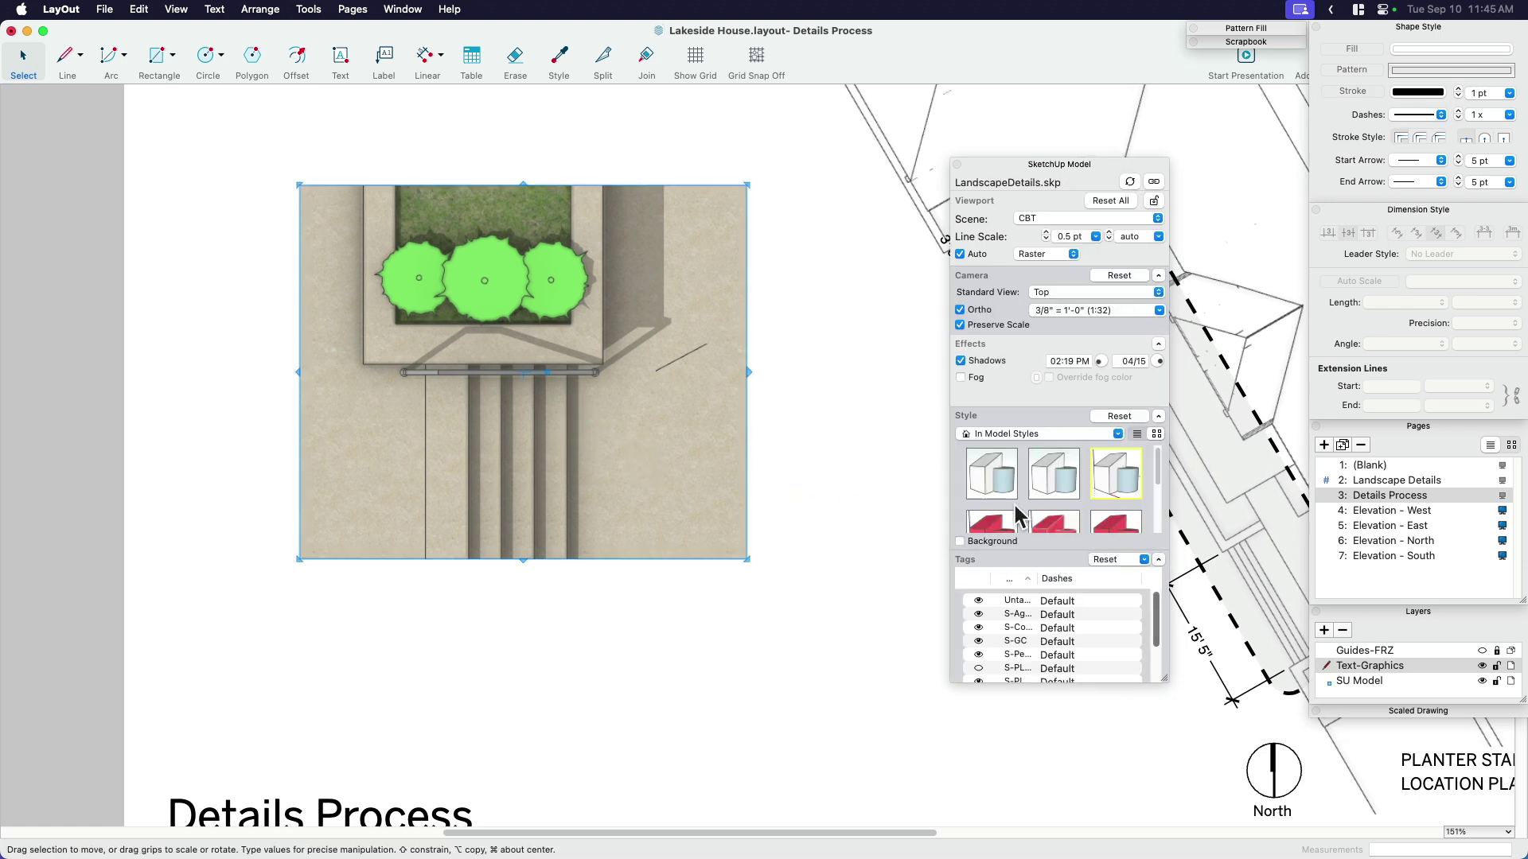
{"action": "scroll", "coordinate": [1034, 624], "scroll_direction": "down", "scroll_amount": 1}
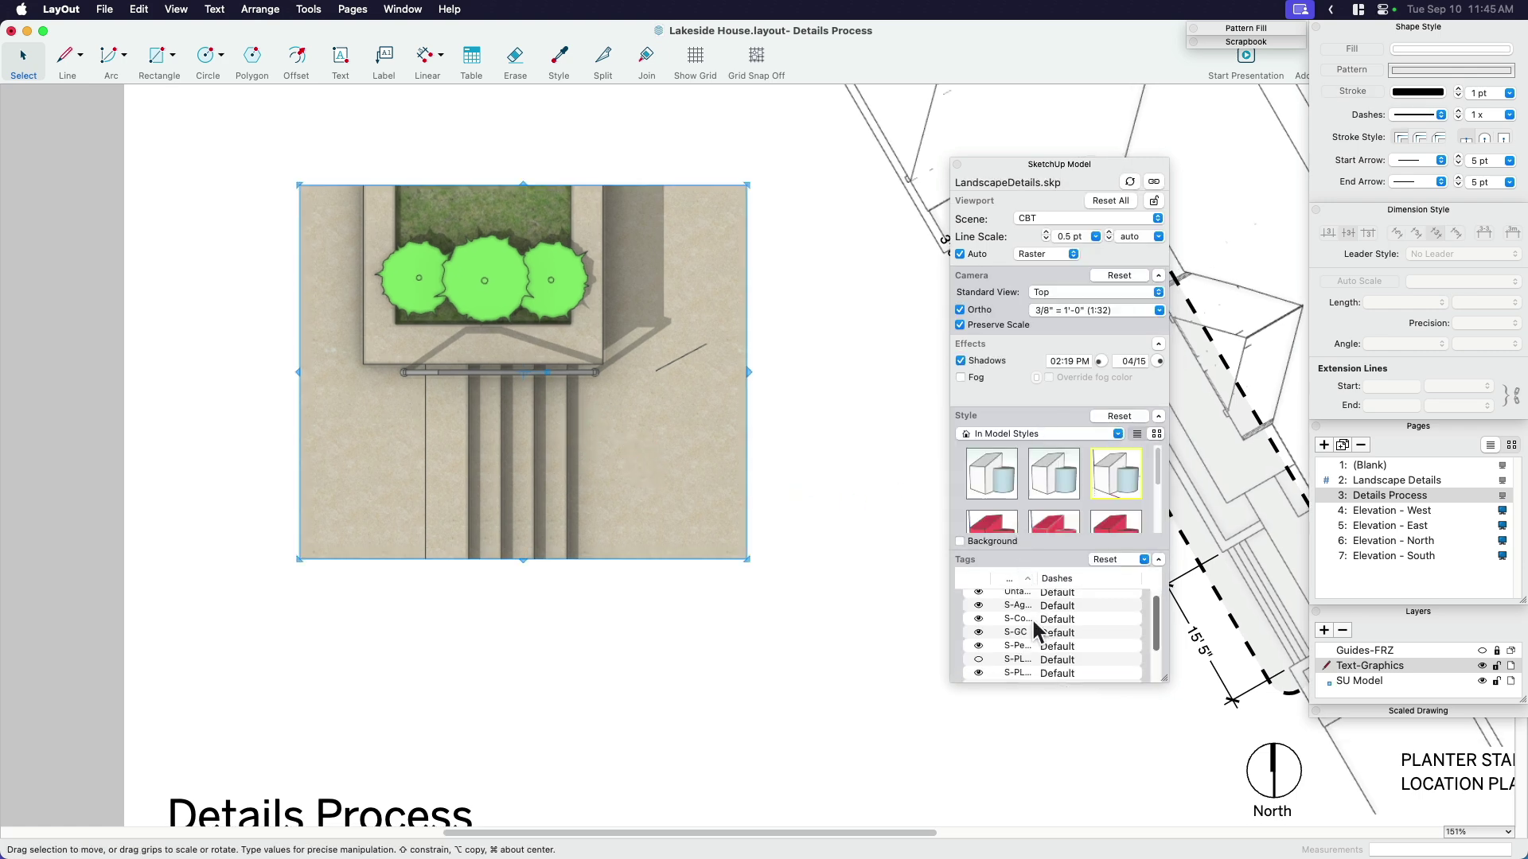
{"action": "left_click", "coordinate": [979, 673]}
{"action": "left_click", "coordinate": [979, 673]}
{"action": "left_click", "coordinate": [979, 646]}
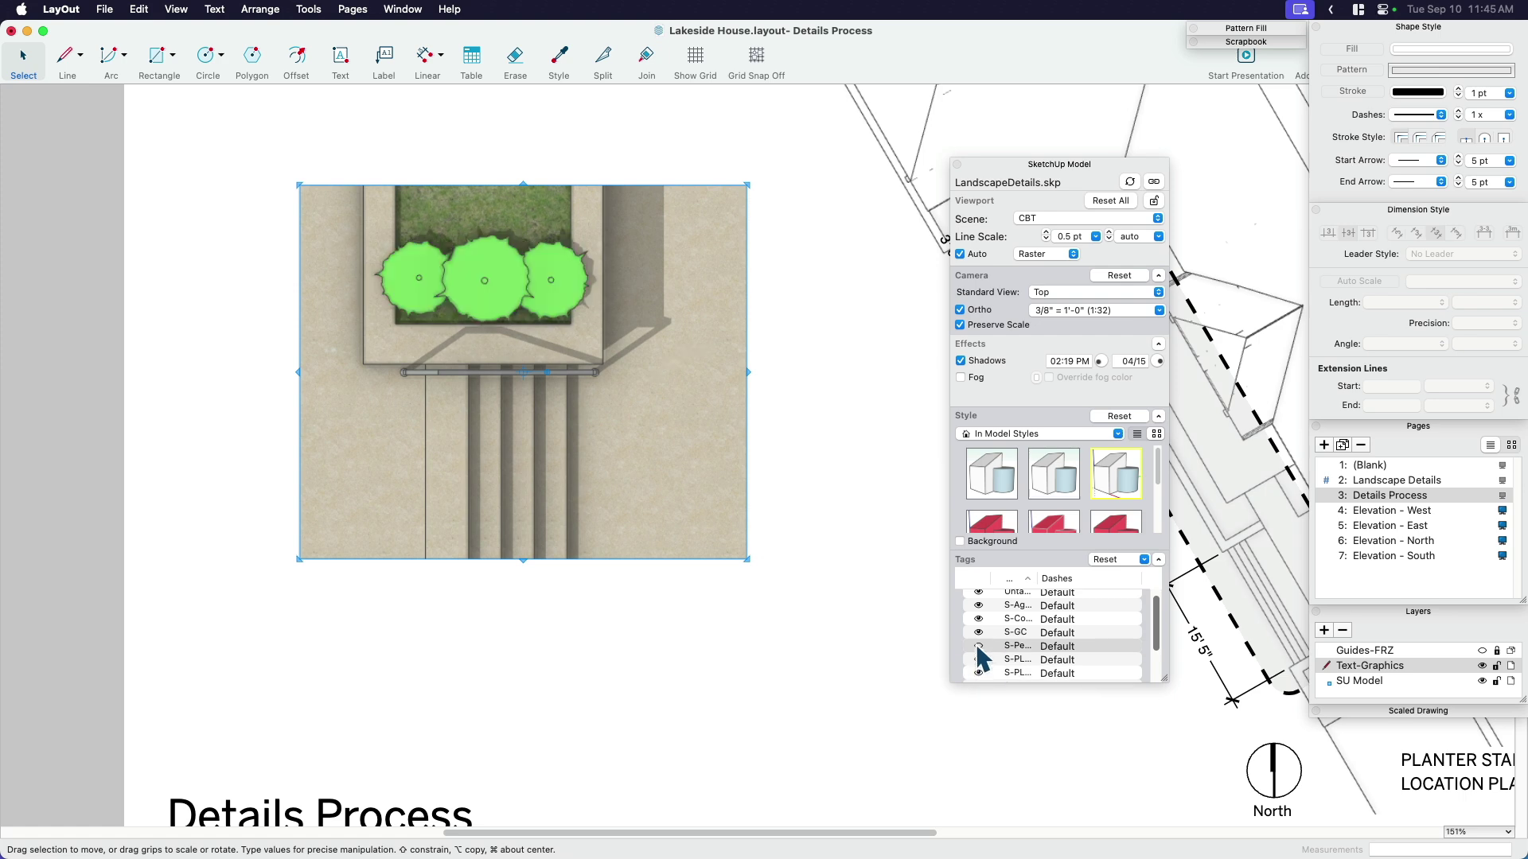
{"action": "left_click", "coordinate": [979, 659]}
{"action": "left_click", "coordinate": [783, 442]}
{"action": "left_click", "coordinate": [700, 476]}
- Draw a zigzag break line with straight segments on either side just below the plan viewport's lower edge
{"action": "key", "text": "l"}
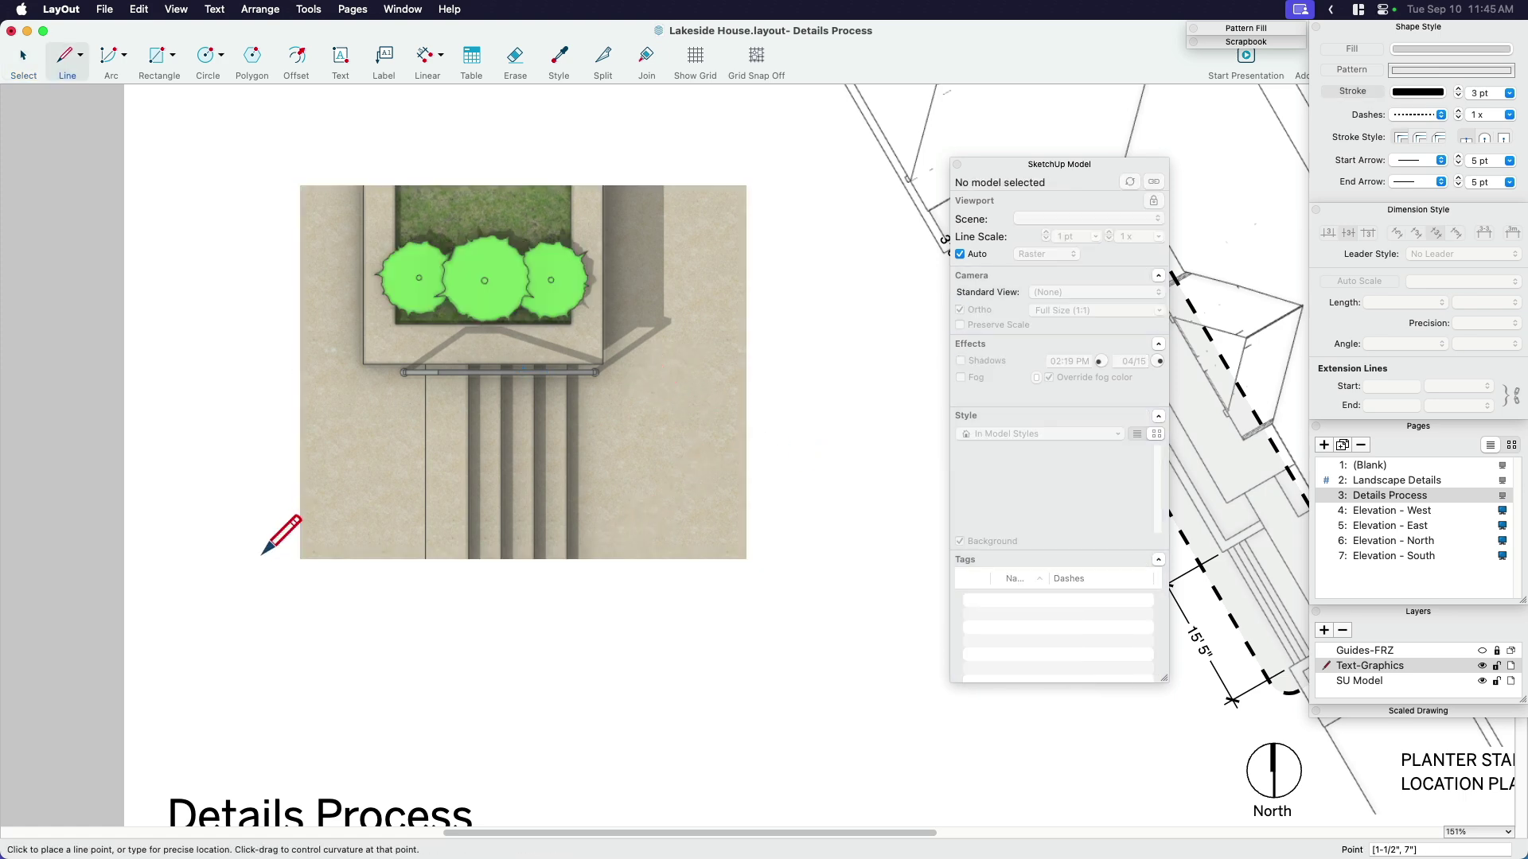
{"action": "left_click", "coordinate": [215, 573]}
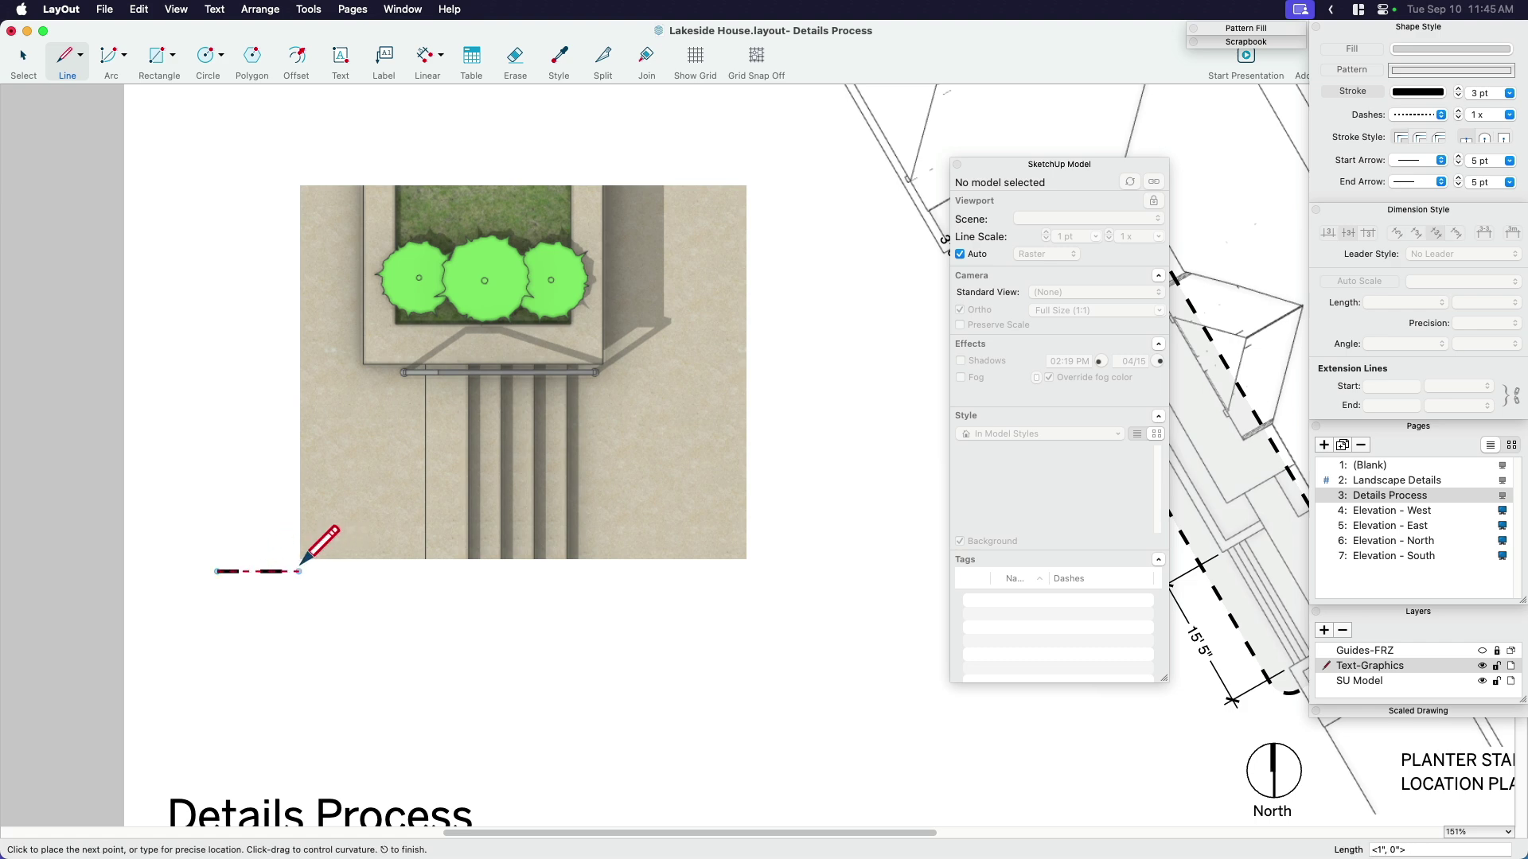
{"action": "left_click", "coordinate": [367, 600]}
{"action": "left_click", "coordinate": [408, 550]}
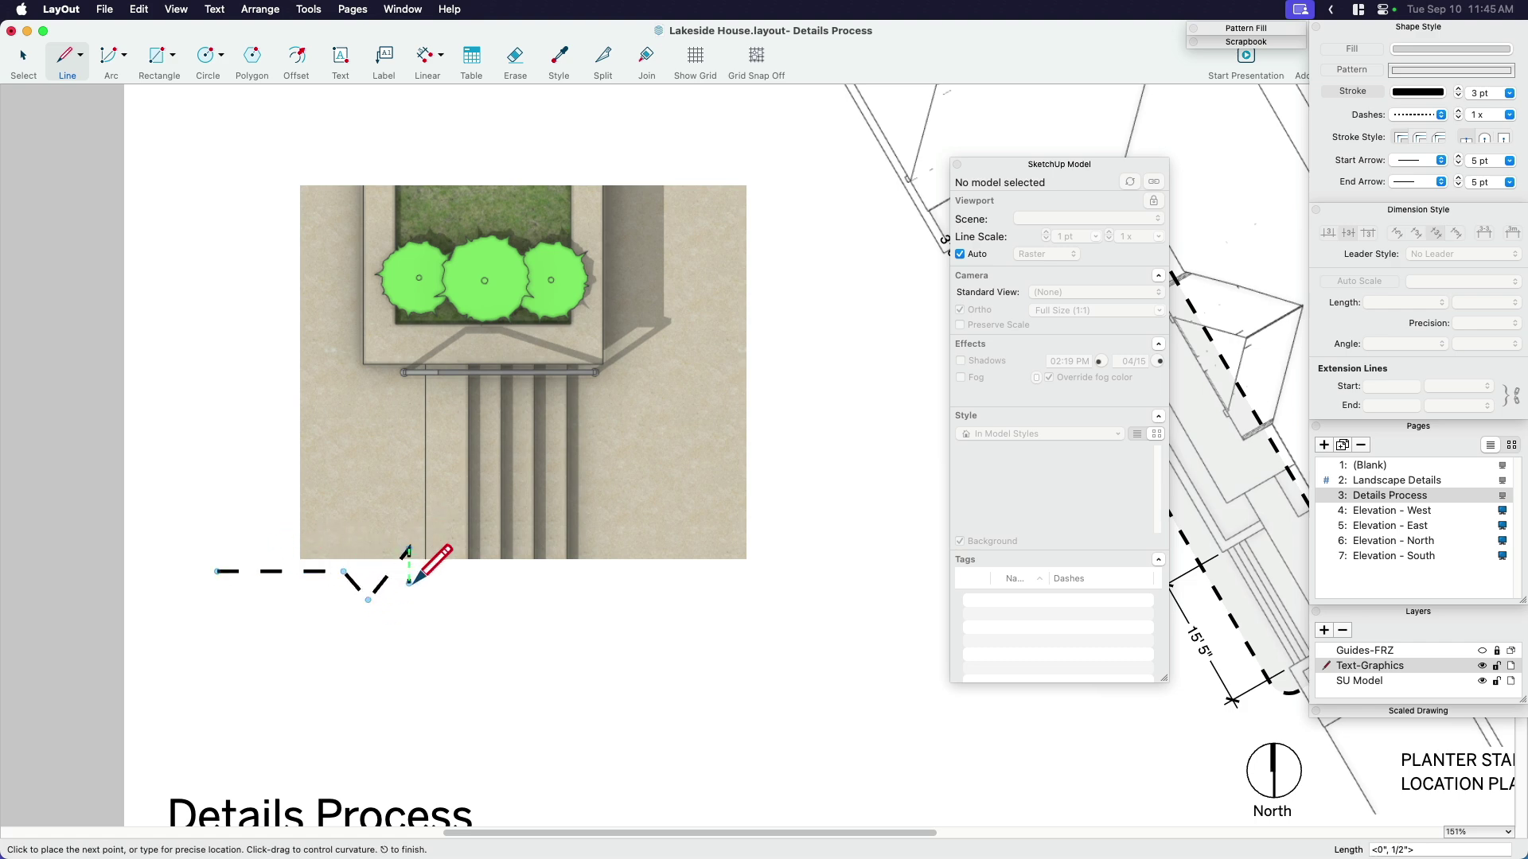
{"action": "scroll", "coordinate": [412, 580], "scroll_direction": "up", "scroll_amount": 5}
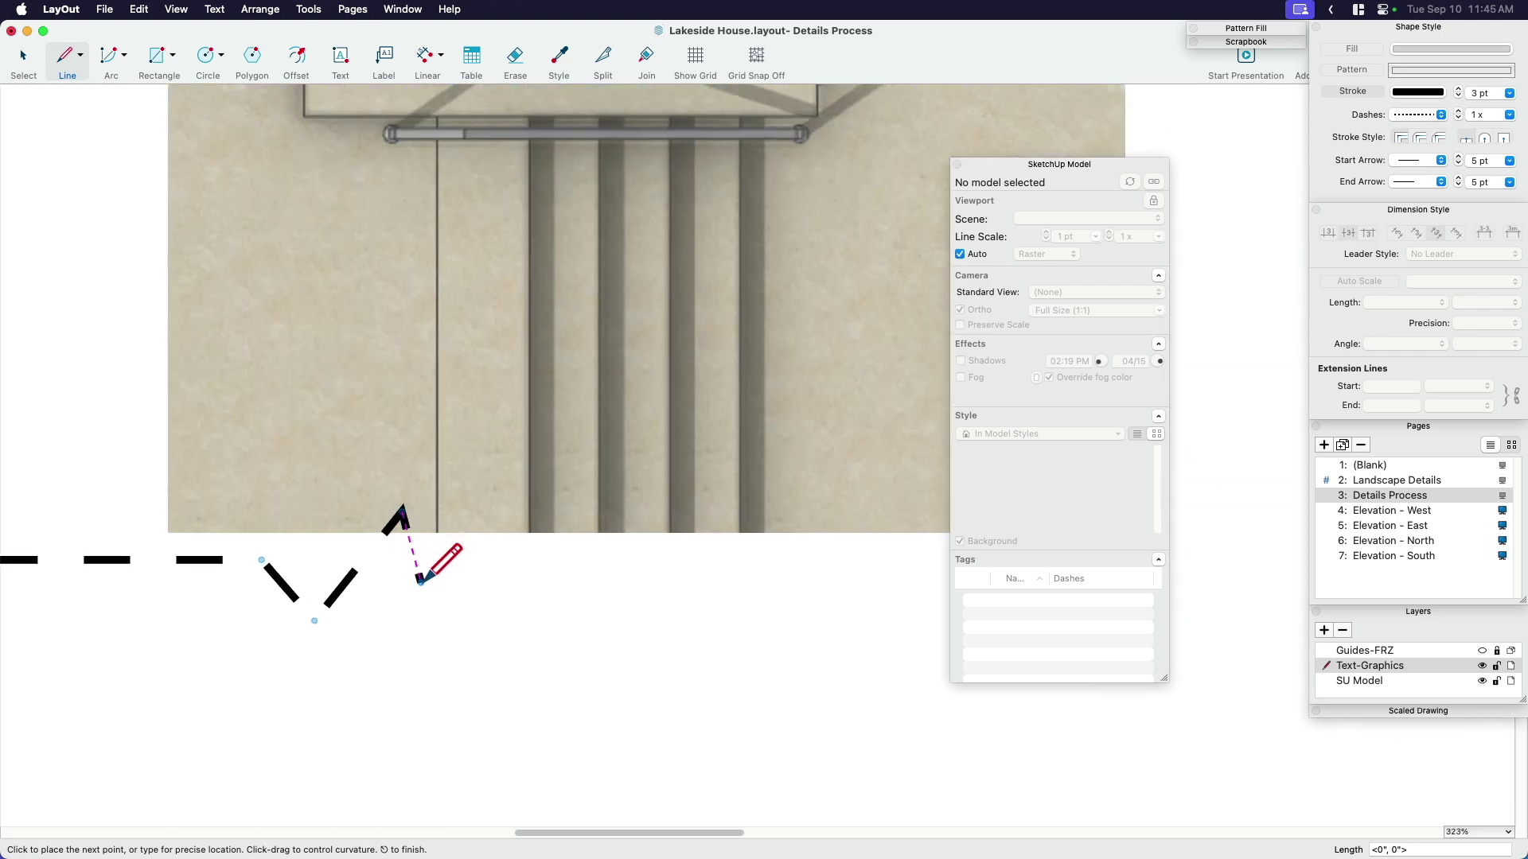
{"action": "scroll", "coordinate": [420, 581], "scroll_direction": "down", "scroll_amount": 6}
{"action": "left_click", "coordinate": [557, 583]}
{"action": "key", "text": "space"}
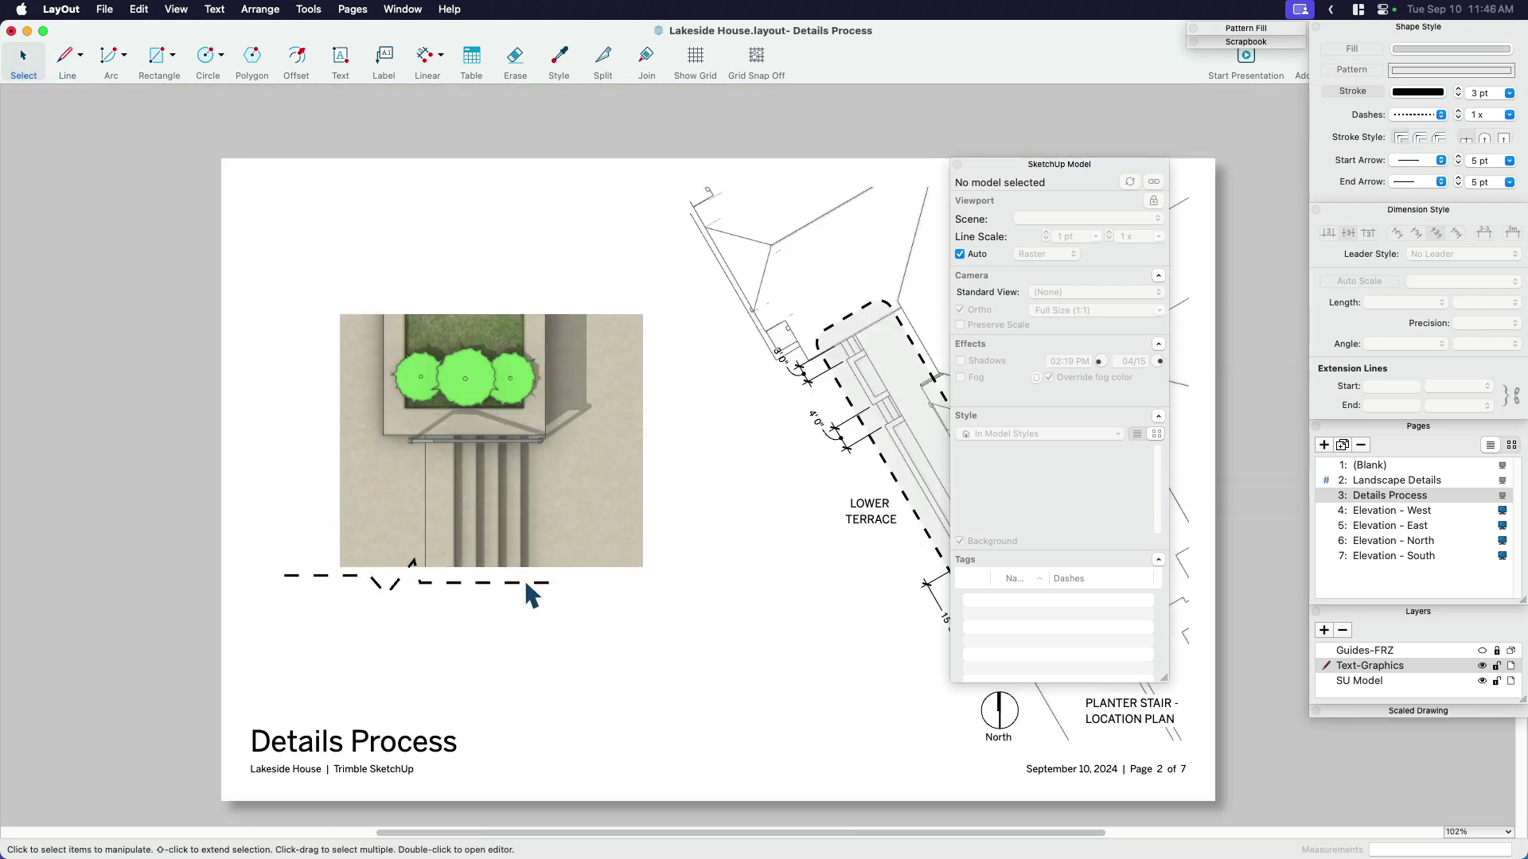
- Give the break line a solid stroke and a white fill
{"action": "left_click", "coordinate": [524, 579]}
{"action": "left_click", "coordinate": [1420, 113]}
{"action": "left_click", "coordinate": [1408, 91]}
{"action": "left_click", "coordinate": [1391, 50]}
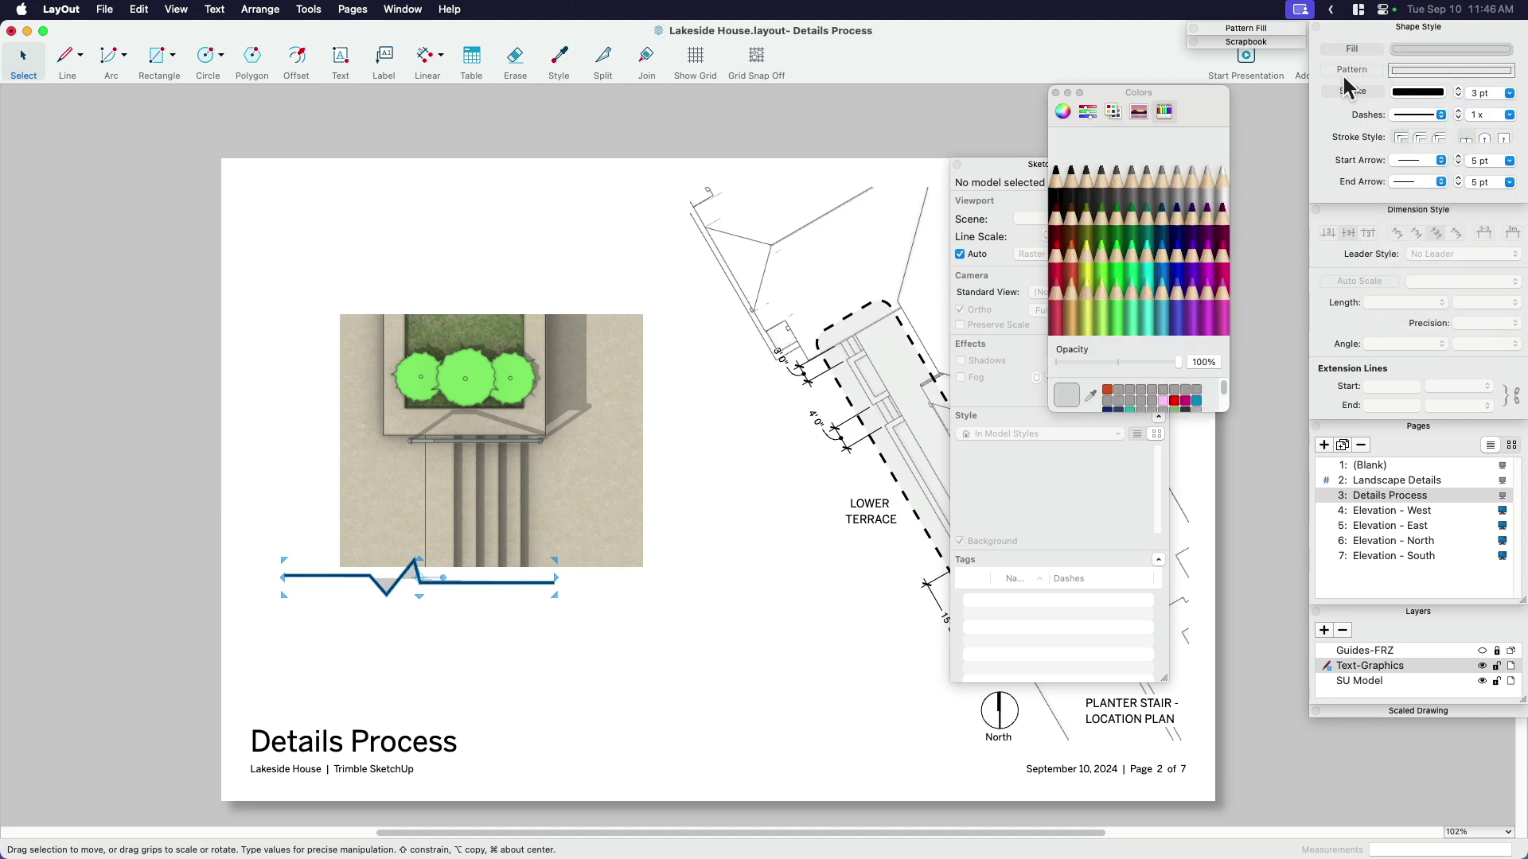
{"action": "left_click", "coordinate": [1224, 179]}
- Align the break line with the plan viewport's lower edge, extend both ends past its sides, and set its stroke to 1 pt
{"action": "scroll", "coordinate": [596, 580], "scroll_direction": "up", "scroll_amount": 6}
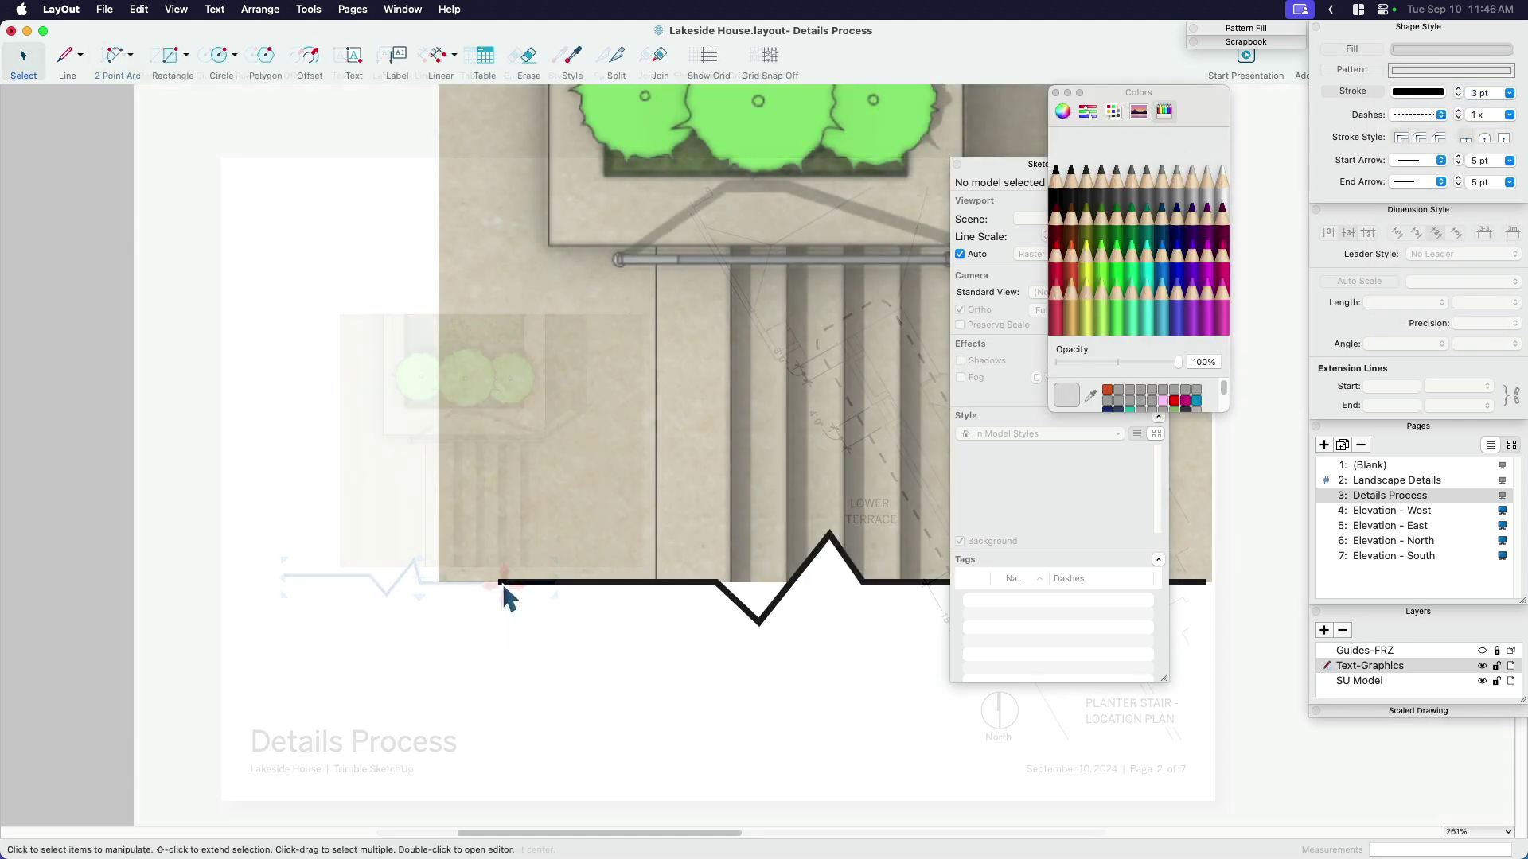
{"action": "key", "text": "l"}
{"action": "left_click", "coordinate": [497, 582]}
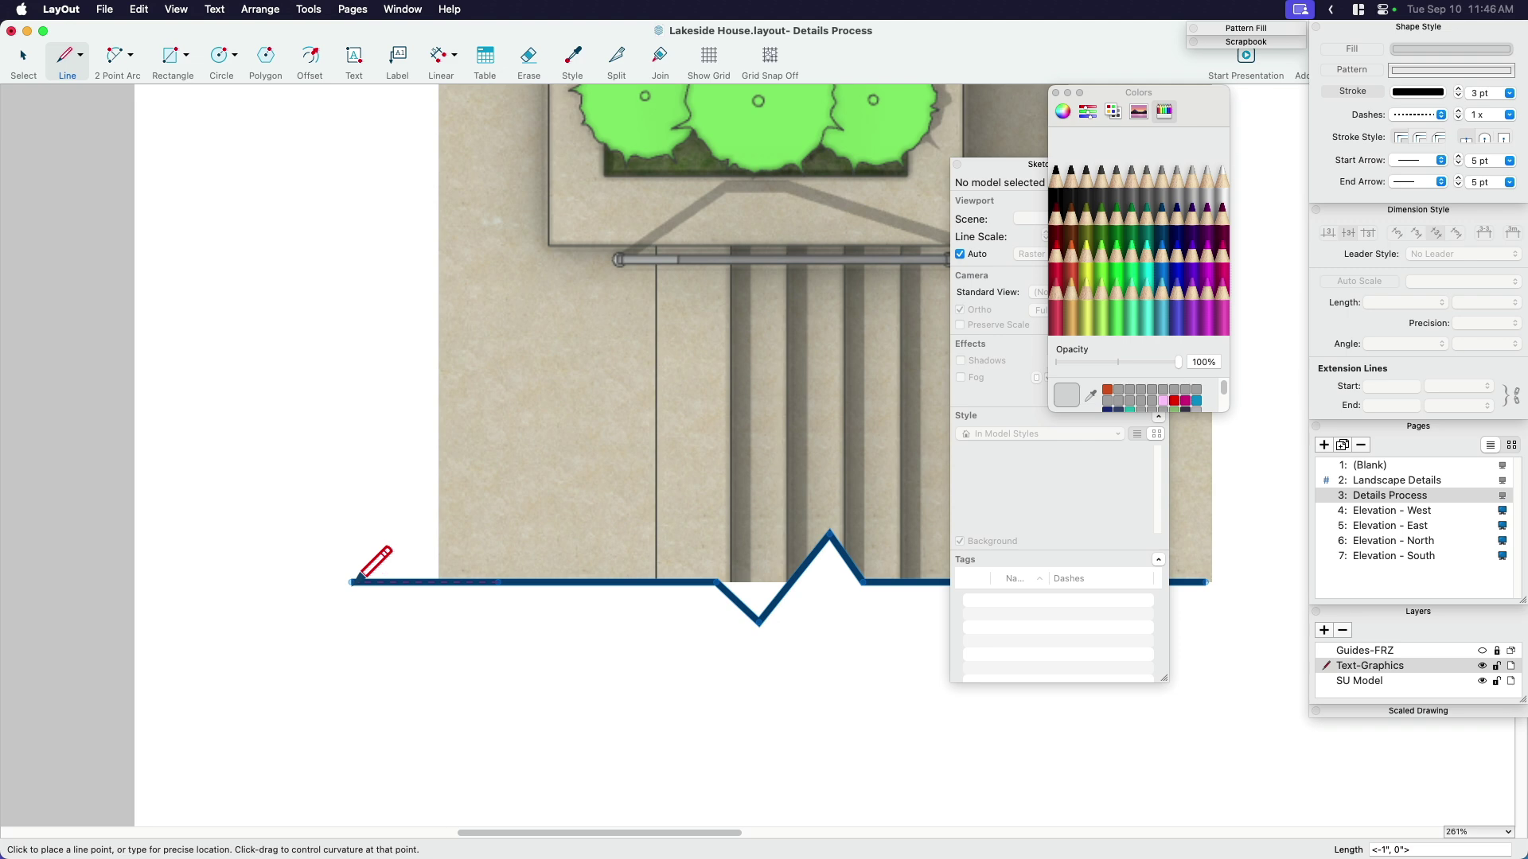
{"action": "scroll", "coordinate": [359, 575], "scroll_direction": "down", "scroll_amount": 2}
{"action": "scroll", "coordinate": [360, 575], "scroll_direction": "right", "scroll_amount": 5}
{"action": "left_click", "coordinate": [911, 570]}
{"action": "scroll", "coordinate": [716, 613], "scroll_direction": "down", "scroll_amount": 3}
{"action": "scroll", "coordinate": [692, 600], "scroll_direction": "right", "scroll_amount": 1}
{"action": "key", "text": "space"}
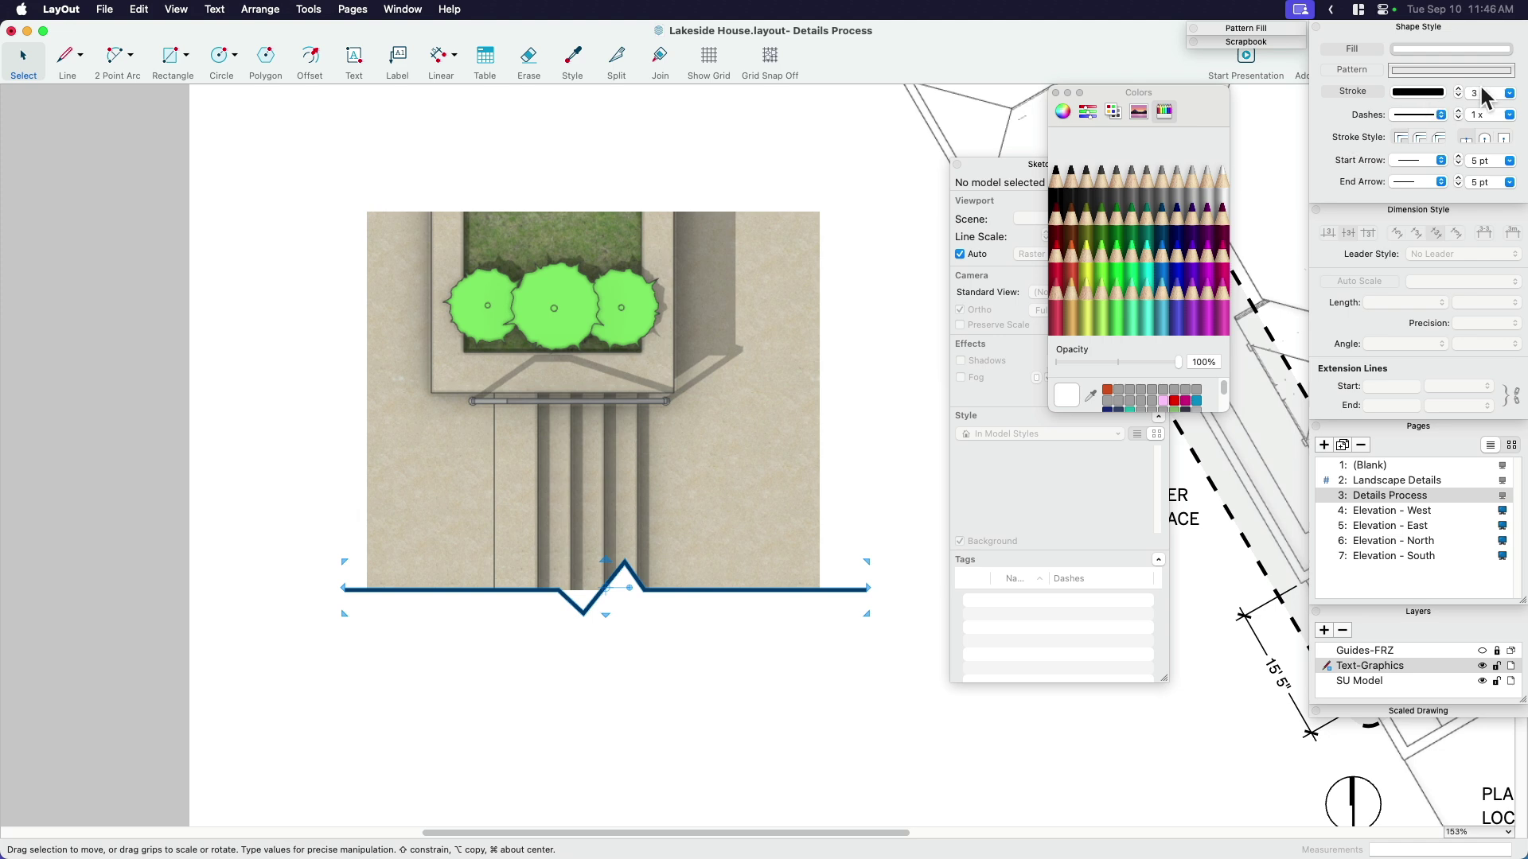
{"action": "left_click", "coordinate": [1509, 93]}
{"action": "left_click", "coordinate": [1480, 176]}
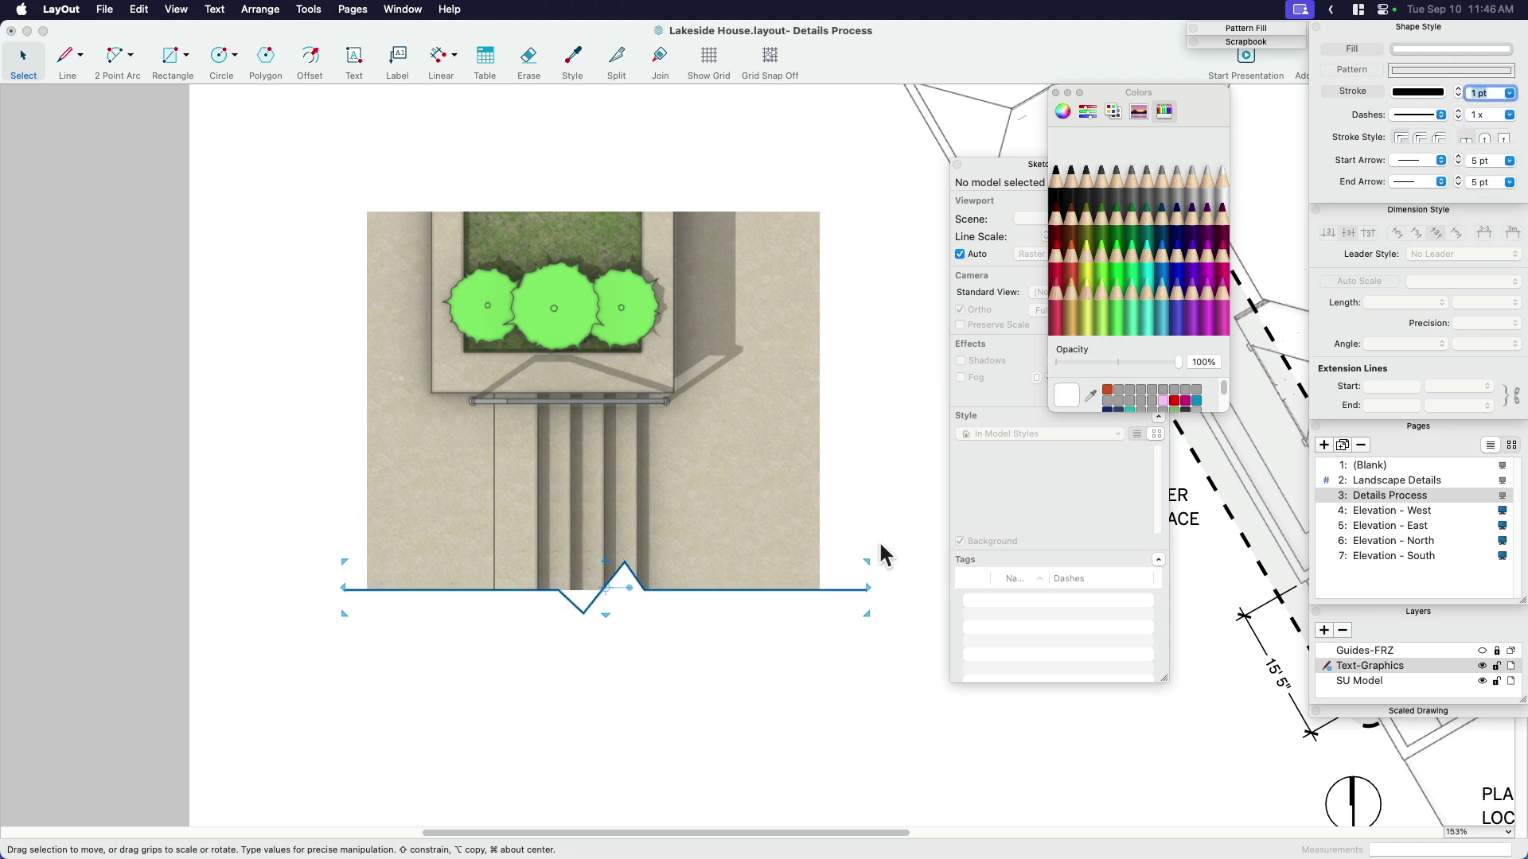
- Copy the break line straight up onto the plan viewport's upper edge
{"action": "scroll", "coordinate": [673, 605], "scroll_direction": "down", "scroll_amount": 2}
{"action": "scroll", "coordinate": [651, 547], "scroll_direction": "down", "scroll_amount": 1}
{"action": "left_click", "coordinate": [609, 437]}
{"action": "left_click", "coordinate": [608, 562]}
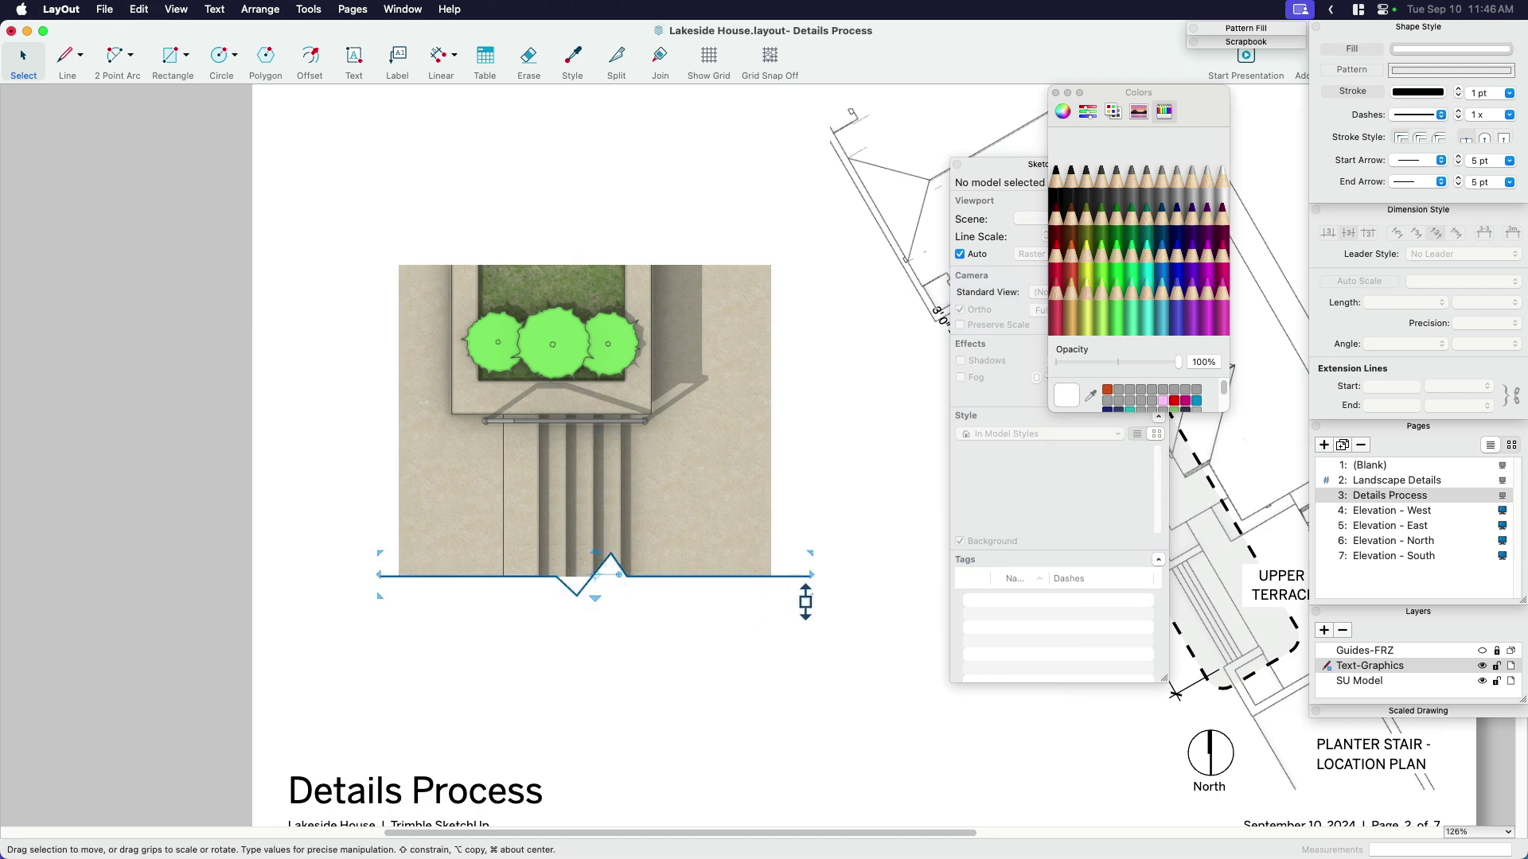
{"action": "left_click_drag", "start_coordinate": [624, 574], "coordinate": [392, 601]}
{"action": "left_click_drag", "start_coordinate": [589, 584], "coordinate": [621, 275]}
{"action": "key", "text": "super+z"}
{"action": "left_click_drag", "start_coordinate": [522, 573], "coordinate": [556, 266], "text": "alt"}
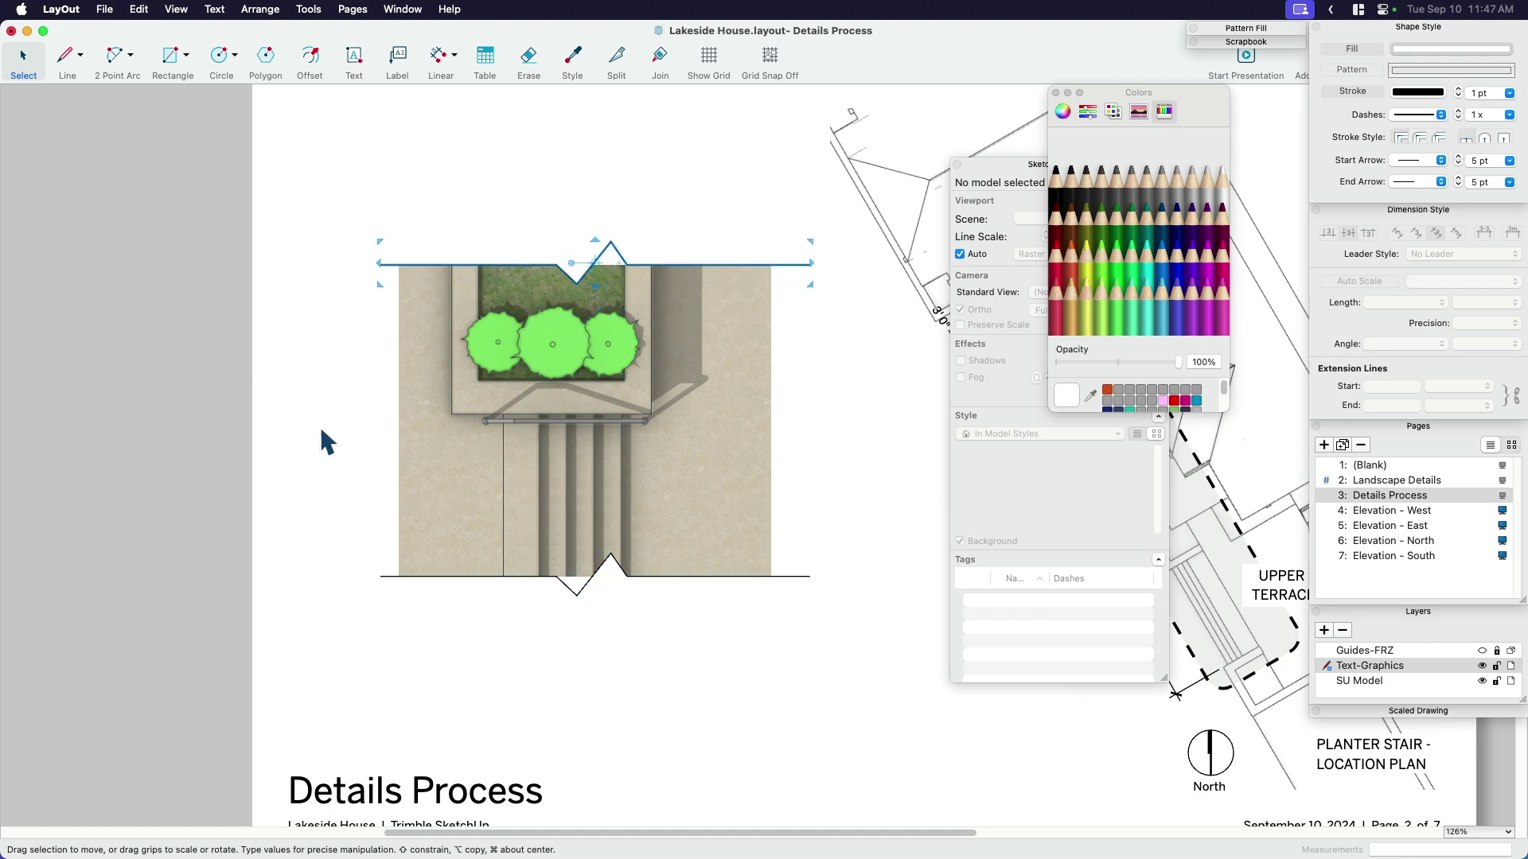
- Move the plan viewport together with both break lines toward the page's upper-left corner
{"action": "scroll", "coordinate": [605, 430], "scroll_direction": "down", "scroll_amount": 2}
{"action": "scroll", "coordinate": [629, 335], "scroll_direction": "up", "scroll_amount": 2}
{"action": "left_click_drag", "start_coordinate": [693, 230], "coordinate": [478, 651]}
{"action": "left_click_drag", "start_coordinate": [550, 590], "coordinate": [505, 514]}
{"action": "left_click", "coordinate": [335, 532]}
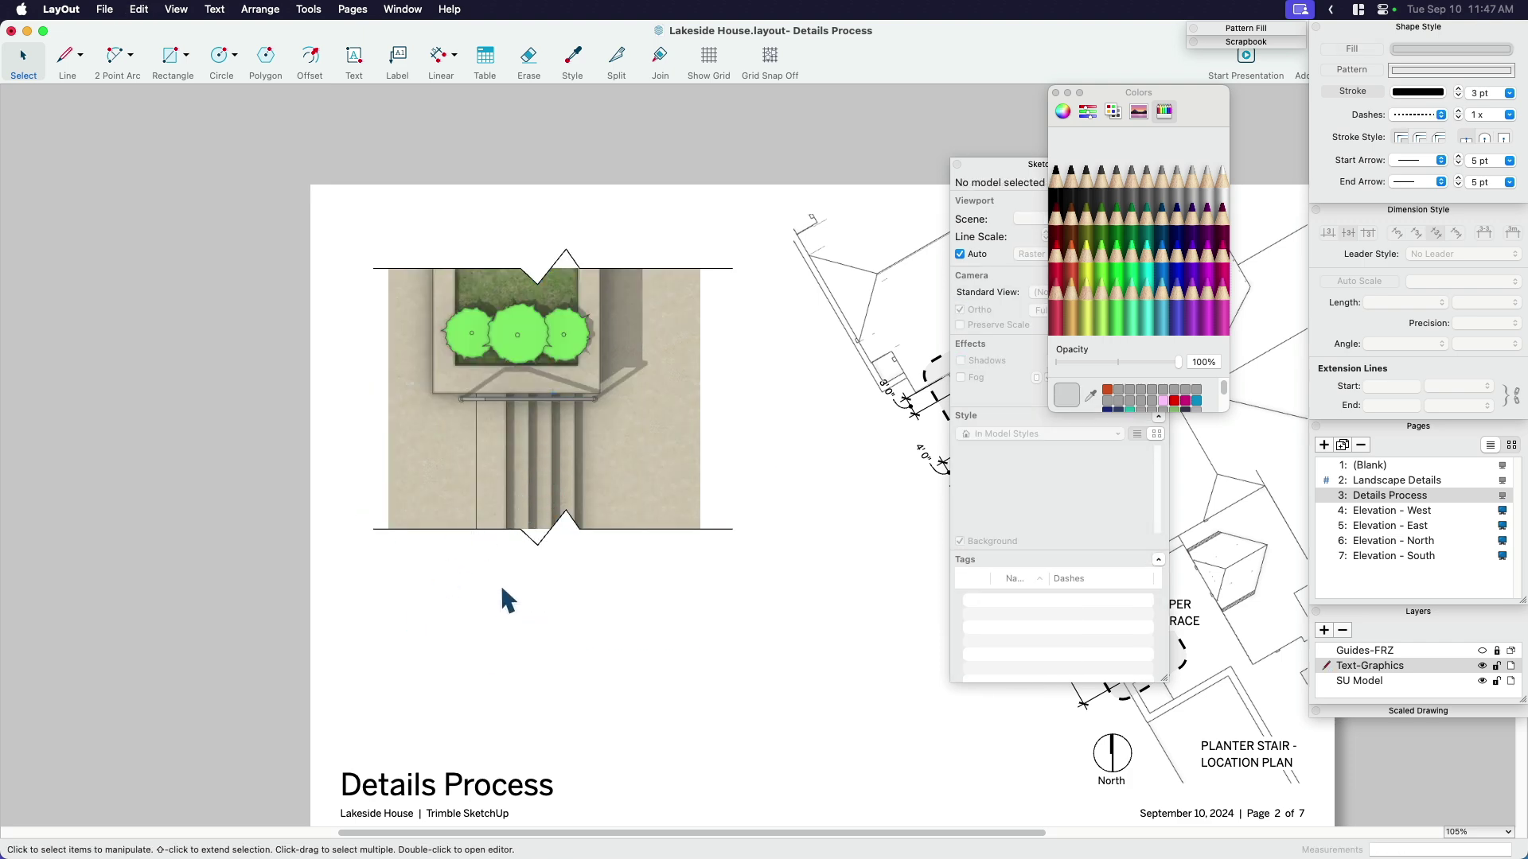
- Add a leader label to the handrail in the plan view, using the group name Steel Handrail as its text
{"action": "scroll", "coordinate": [412, 546], "scroll_direction": "up", "scroll_amount": 2}
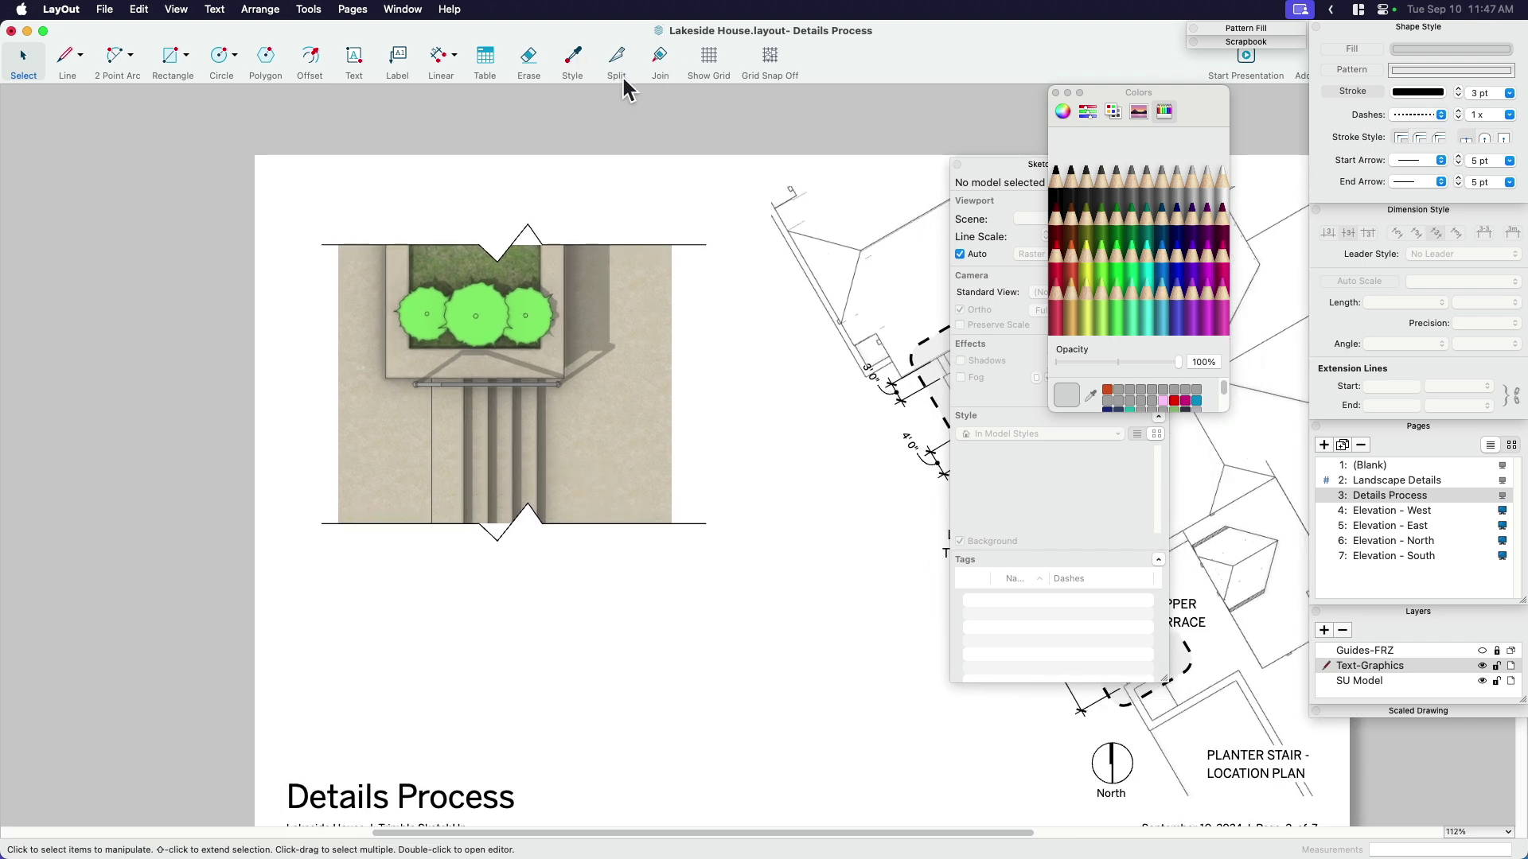
{"action": "left_click", "coordinate": [398, 60]}
{"action": "scroll", "coordinate": [544, 385], "scroll_direction": "up", "scroll_amount": 4}
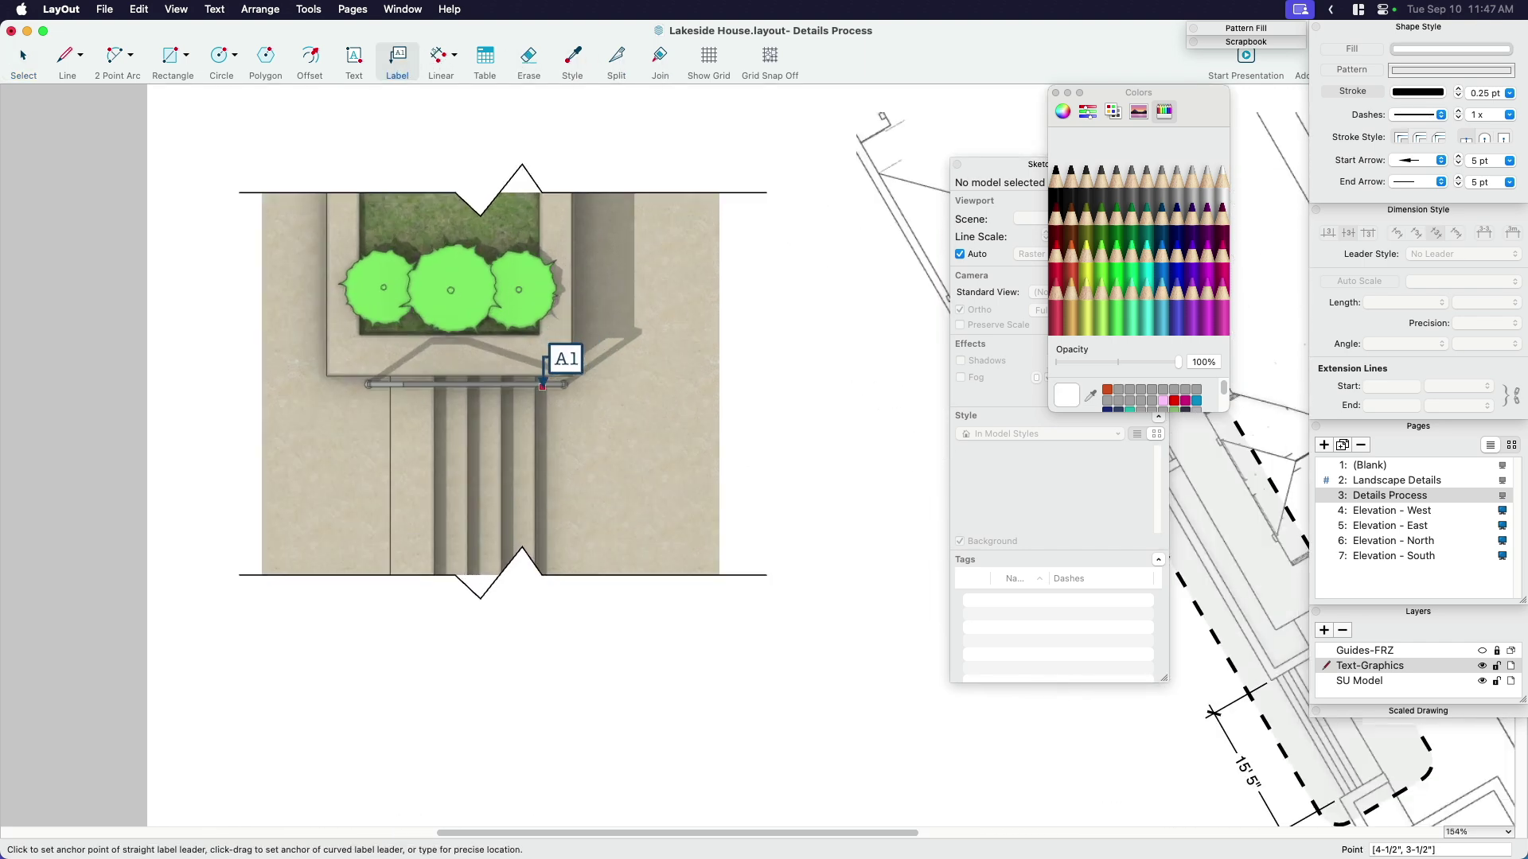
{"action": "left_click", "coordinate": [546, 385]}
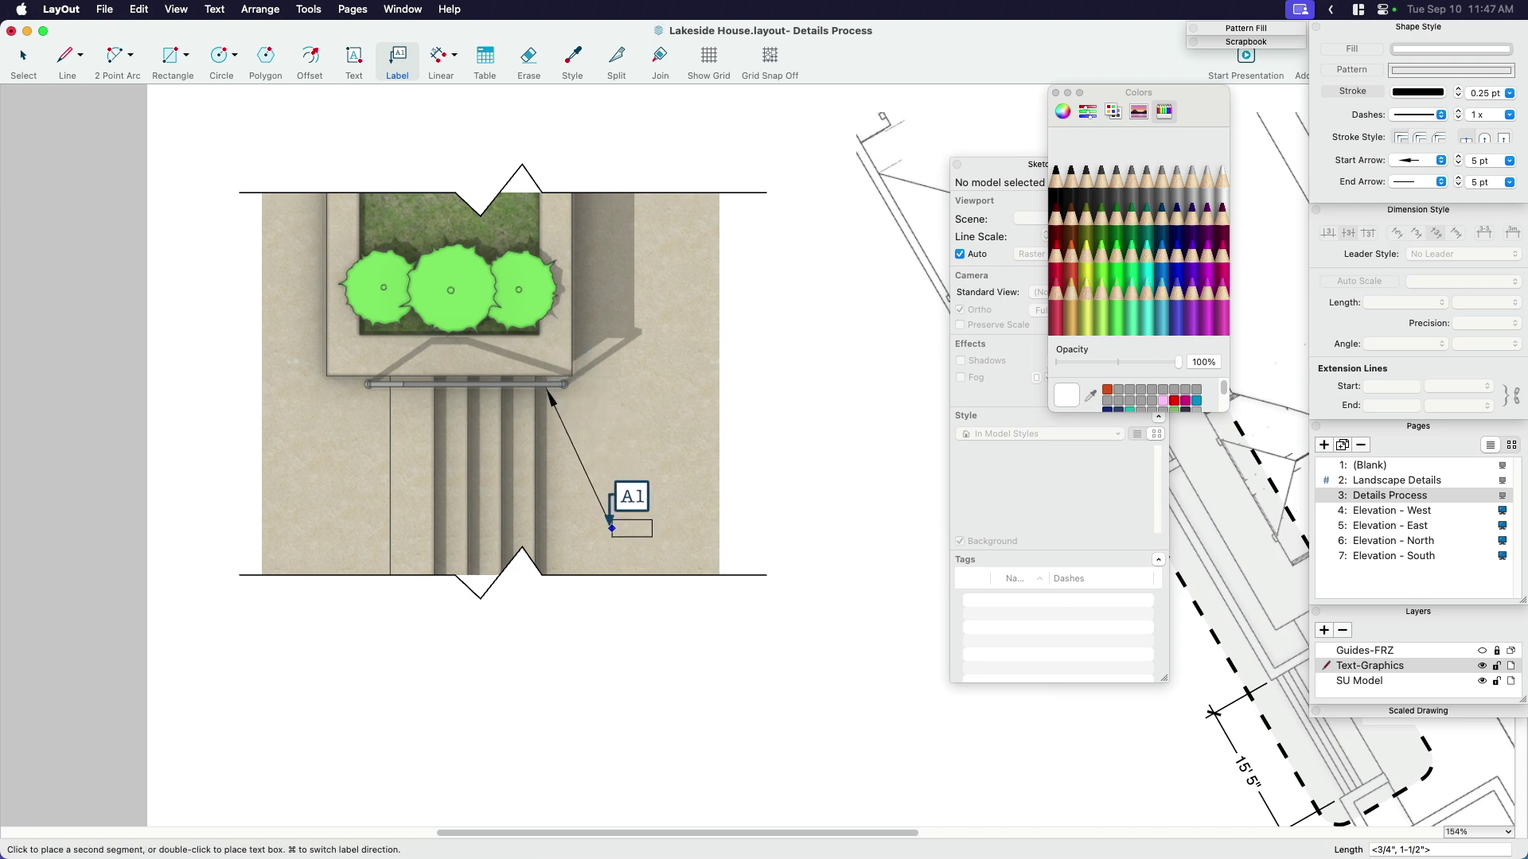
{"action": "left_click", "coordinate": [749, 497]}
{"action": "scroll", "coordinate": [716, 510], "scroll_direction": "right", "scroll_amount": 3}
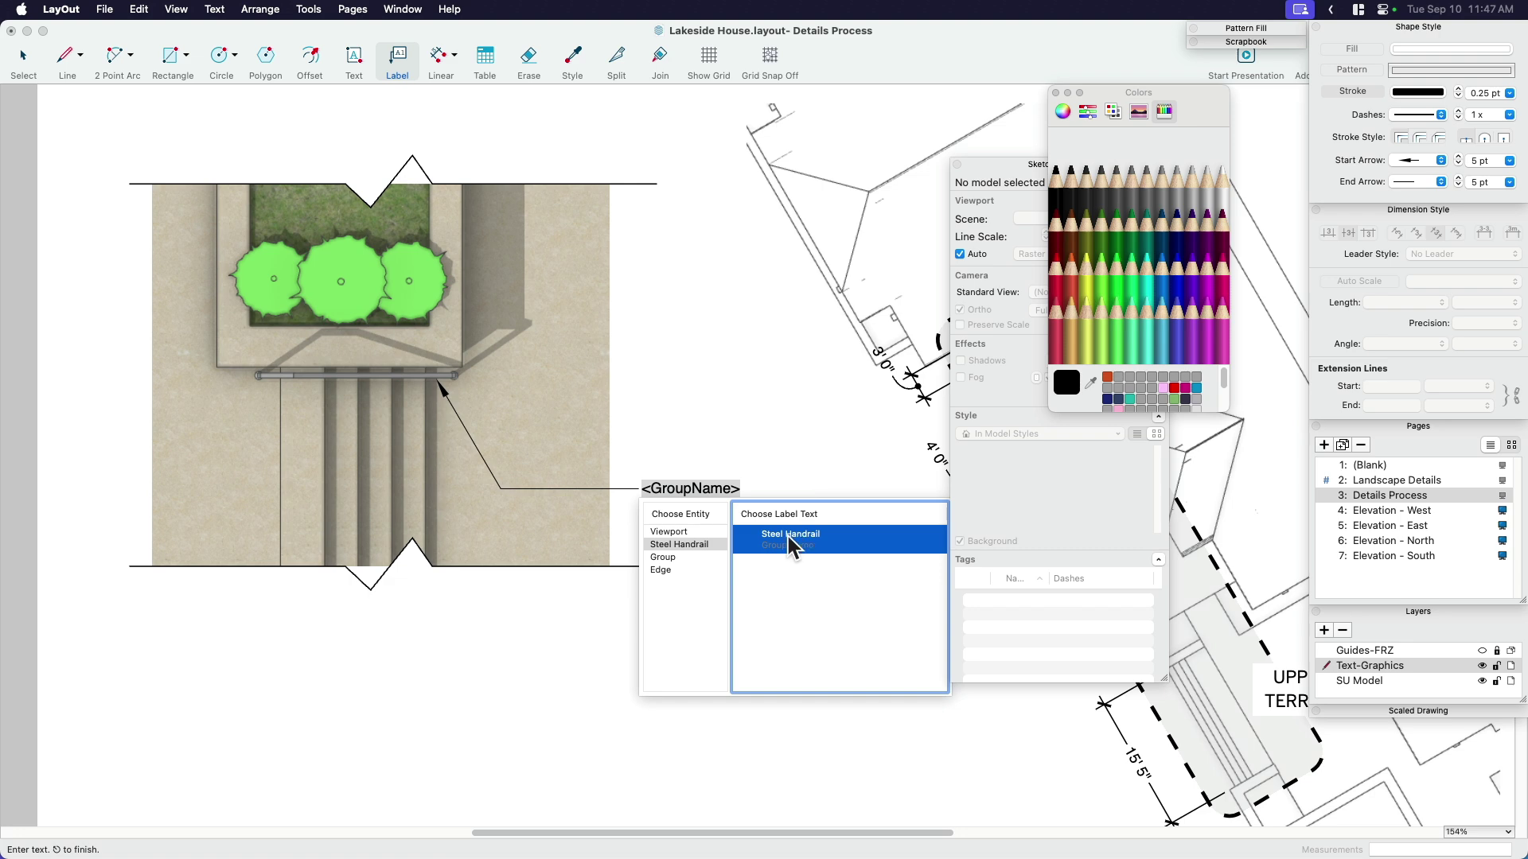
{"action": "left_click", "coordinate": [776, 438]}
{"action": "key", "text": "space"}
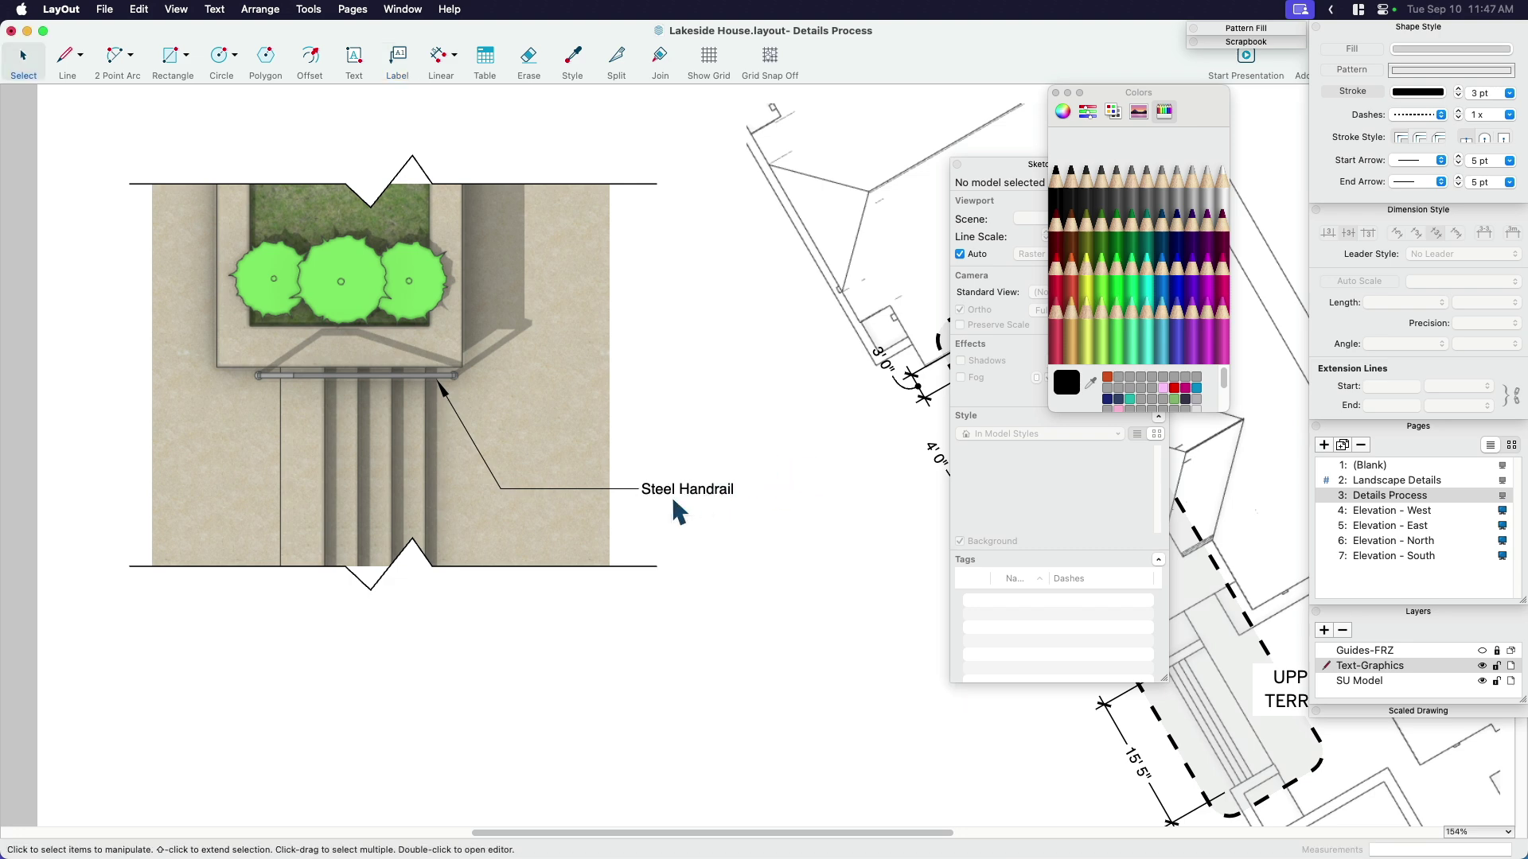
- Open the Steel Handrail label's text to examine its linked auto-text tag, leaving it unedited
{"action": "scroll", "coordinate": [675, 510], "scroll_direction": "up", "scroll_amount": 4}
{"action": "double_click", "coordinate": [654, 482]}
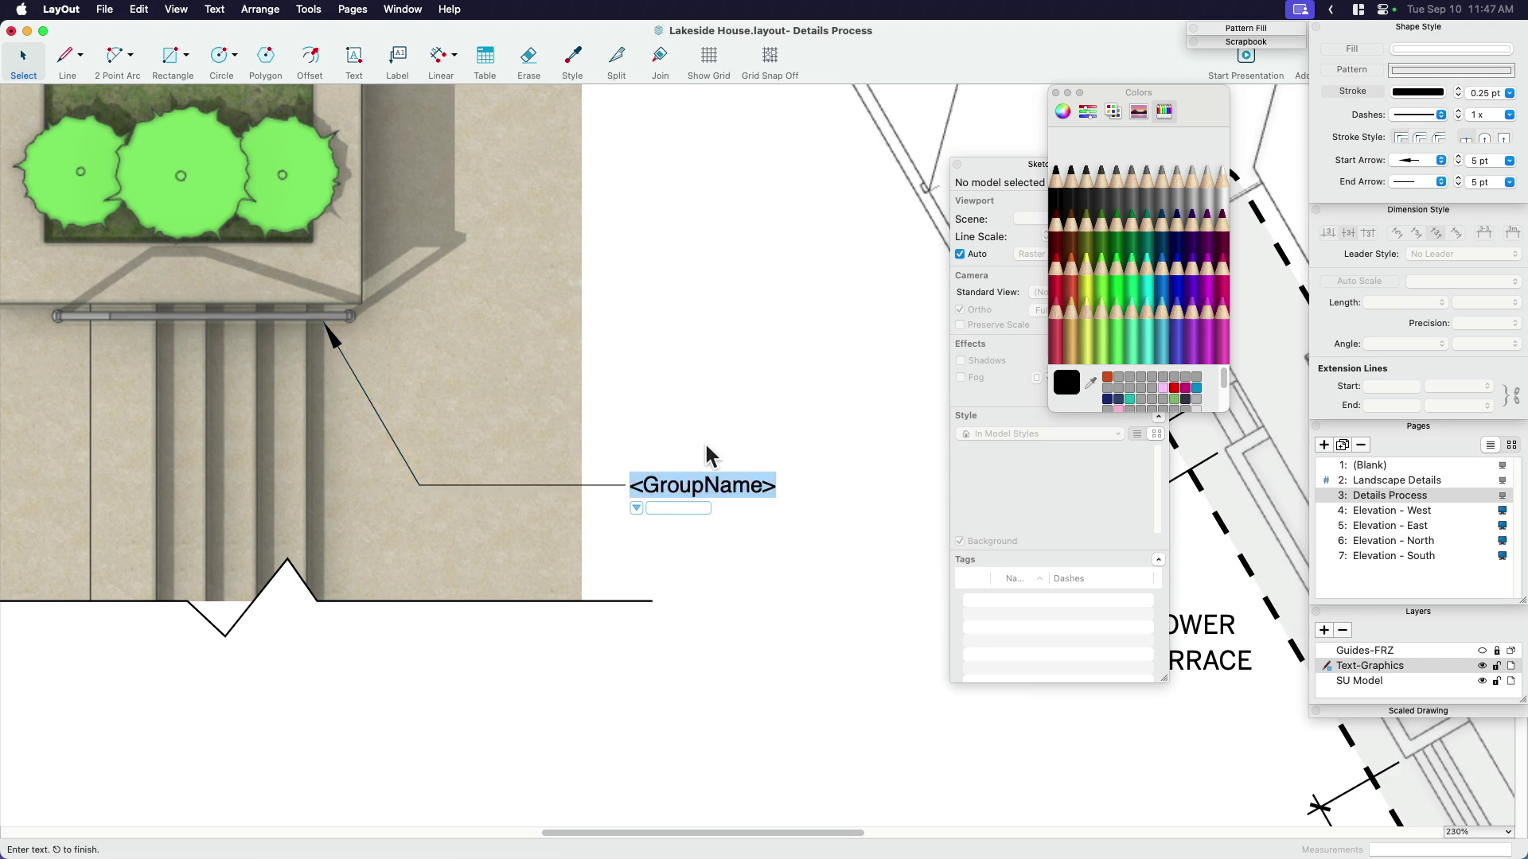
{"action": "key", "text": "Escape"}
{"action": "scroll", "coordinate": [715, 502], "scroll_direction": "down", "scroll_amount": 4}
{"action": "scroll", "coordinate": [701, 513], "scroll_direction": "down", "scroll_amount": 4}
{"action": "scroll", "coordinate": [624, 486], "scroll_direction": "down", "scroll_amount": 2}
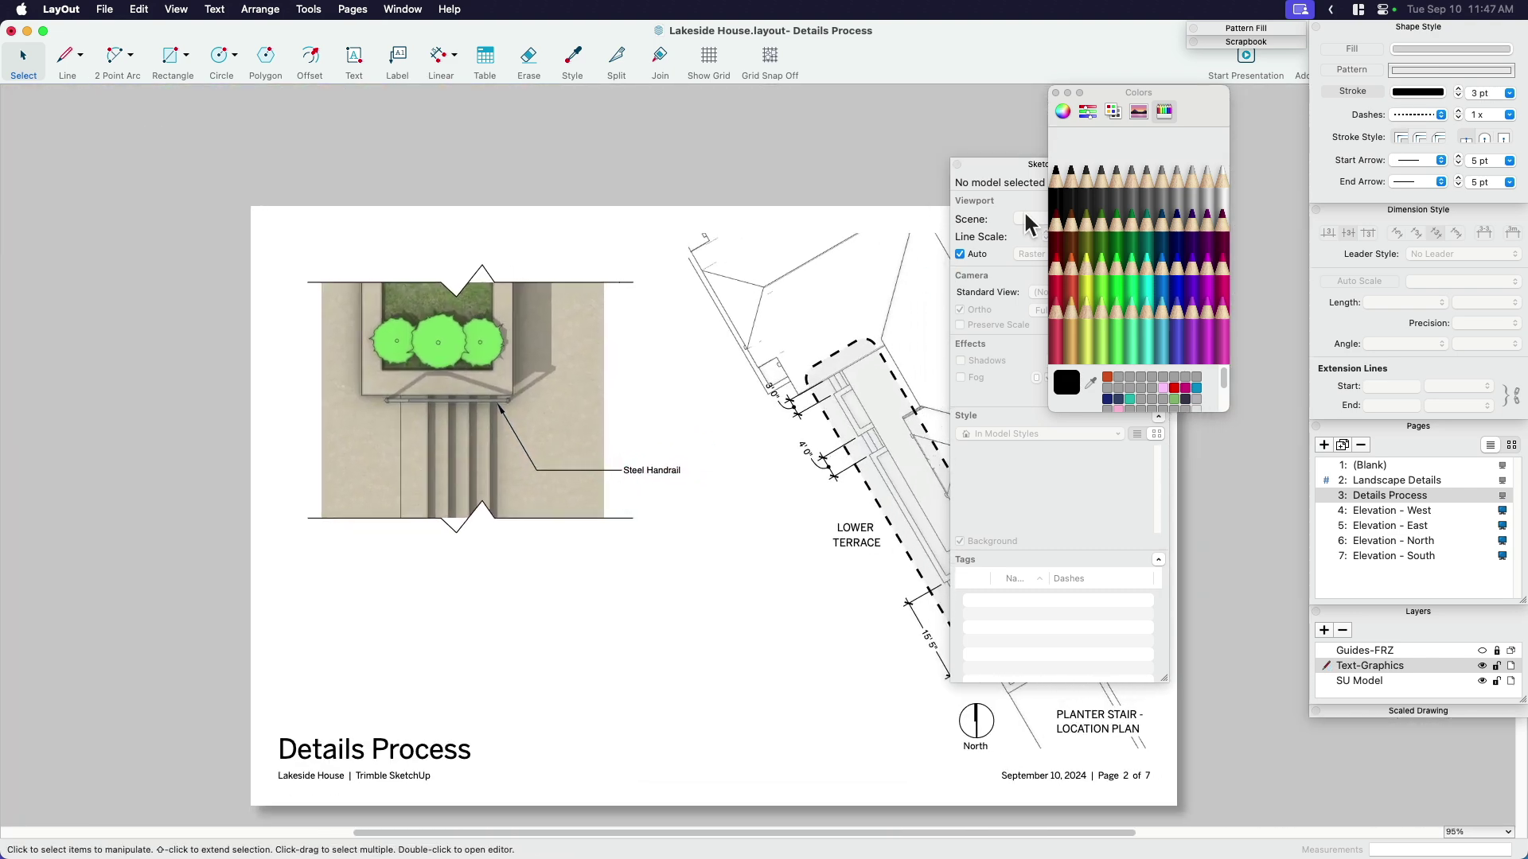
- Close the Colors window and move the floating SketchUp Model window away from the plan view
{"action": "left_click", "coordinate": [1056, 94]}
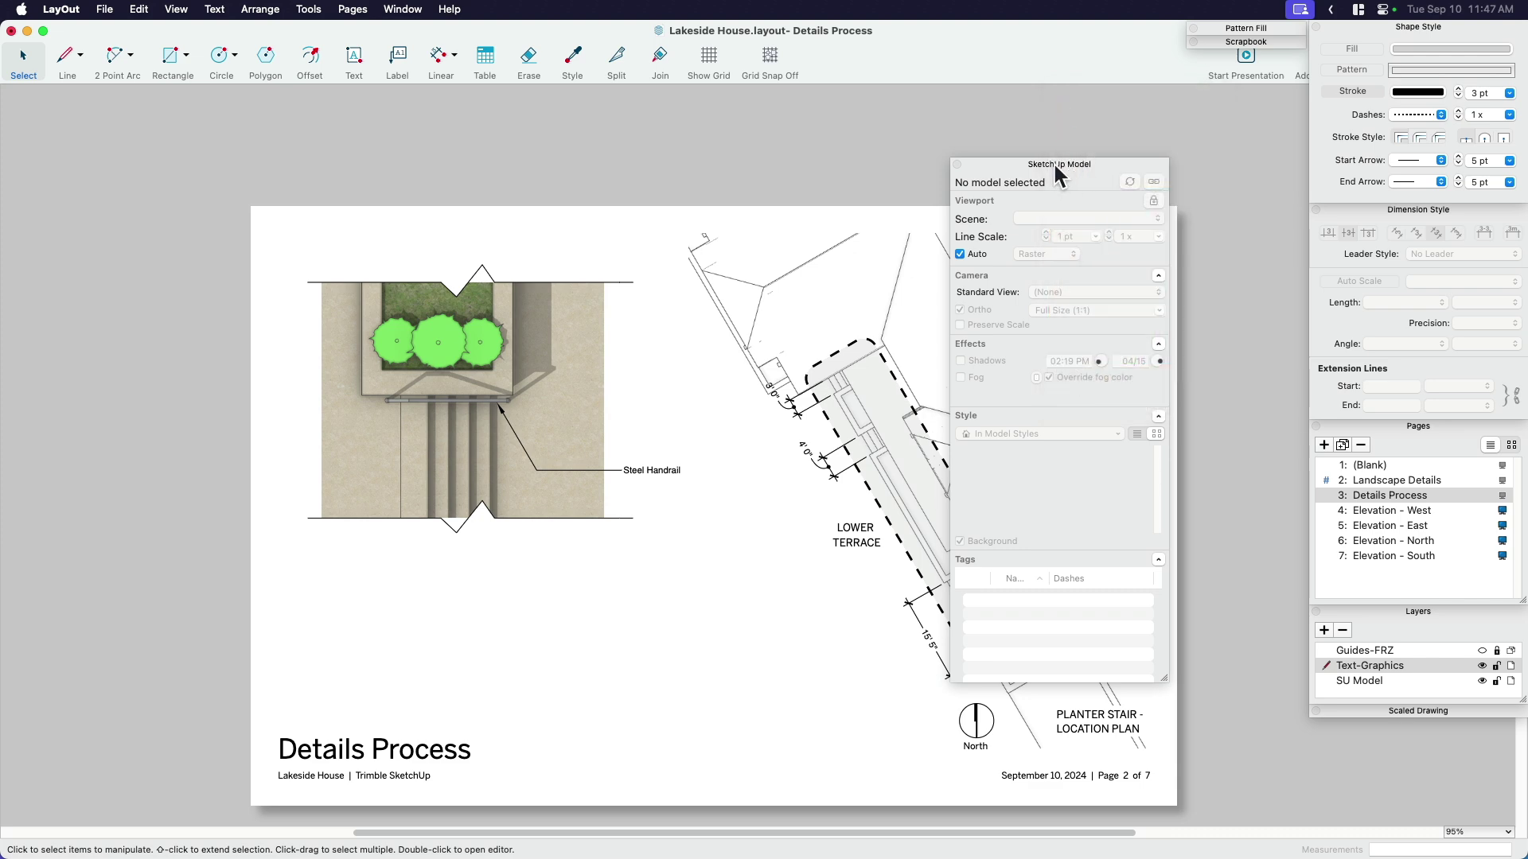
{"action": "mouse_move", "coordinate": [1058, 171]}
{"action": "left_mouse_down"}
{"action": "mouse_move", "coordinate": [1114, 119]}
{"action": "mouse_move", "coordinate": [1136, 125]}
{"action": "left_mouse_up"}
{"action": "scroll", "coordinate": [716, 318], "scroll_direction": "down", "scroll_amount": 1}
{"action": "left_click", "coordinate": [587, 379]}
{"action": "double_click", "coordinate": [587, 379]}
{"action": "left_click", "coordinate": [229, 421]}
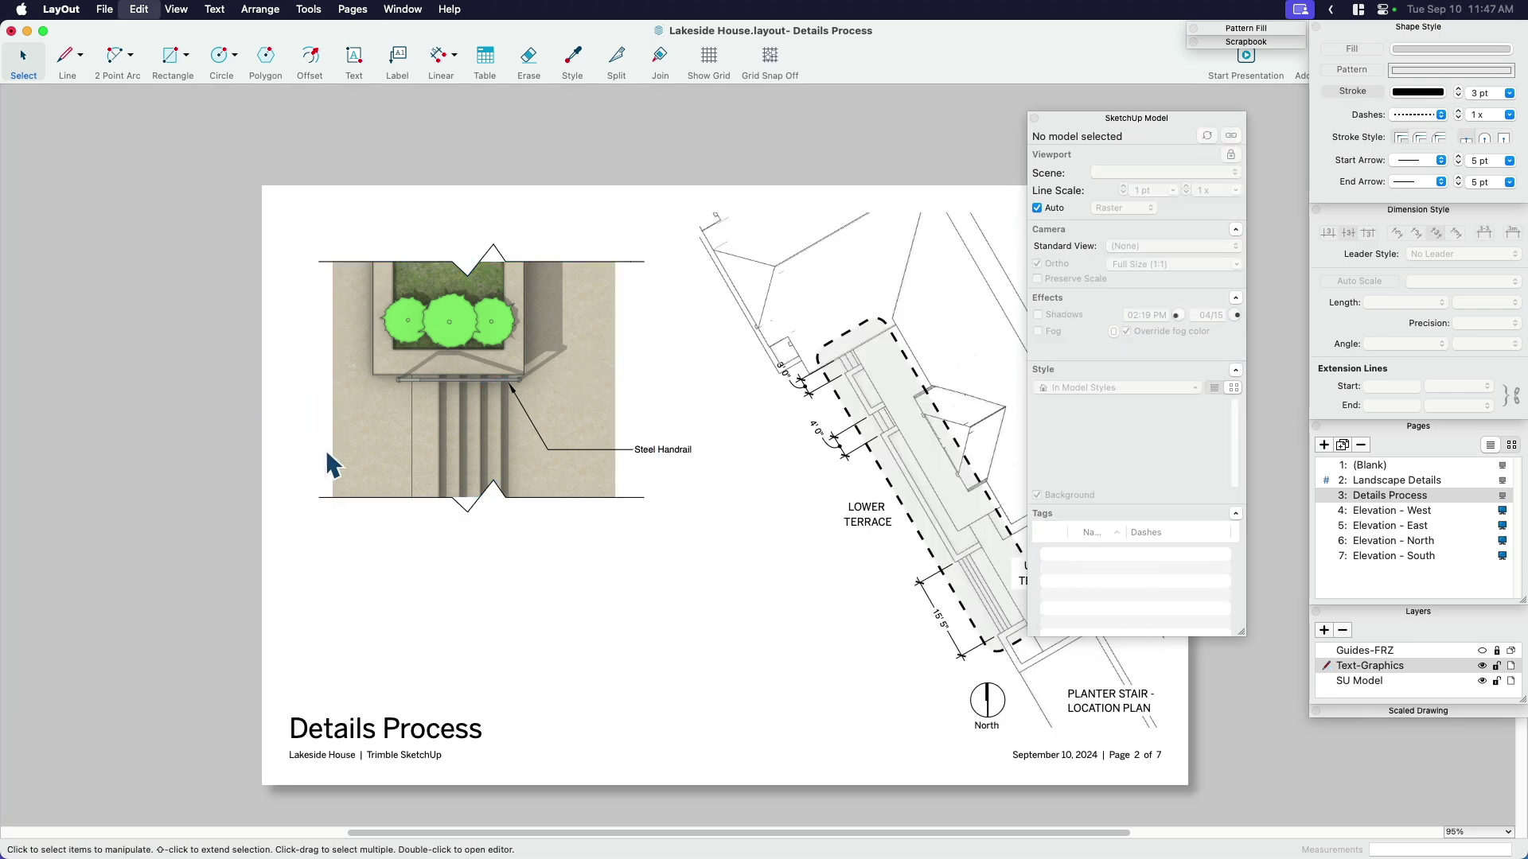
- Copy the plan viewport downward and set the copy's standard view to Front
{"action": "left_click", "coordinate": [382, 453]}
{"action": "left_click_drag", "start_coordinate": [382, 406], "coordinate": [378, 535]}
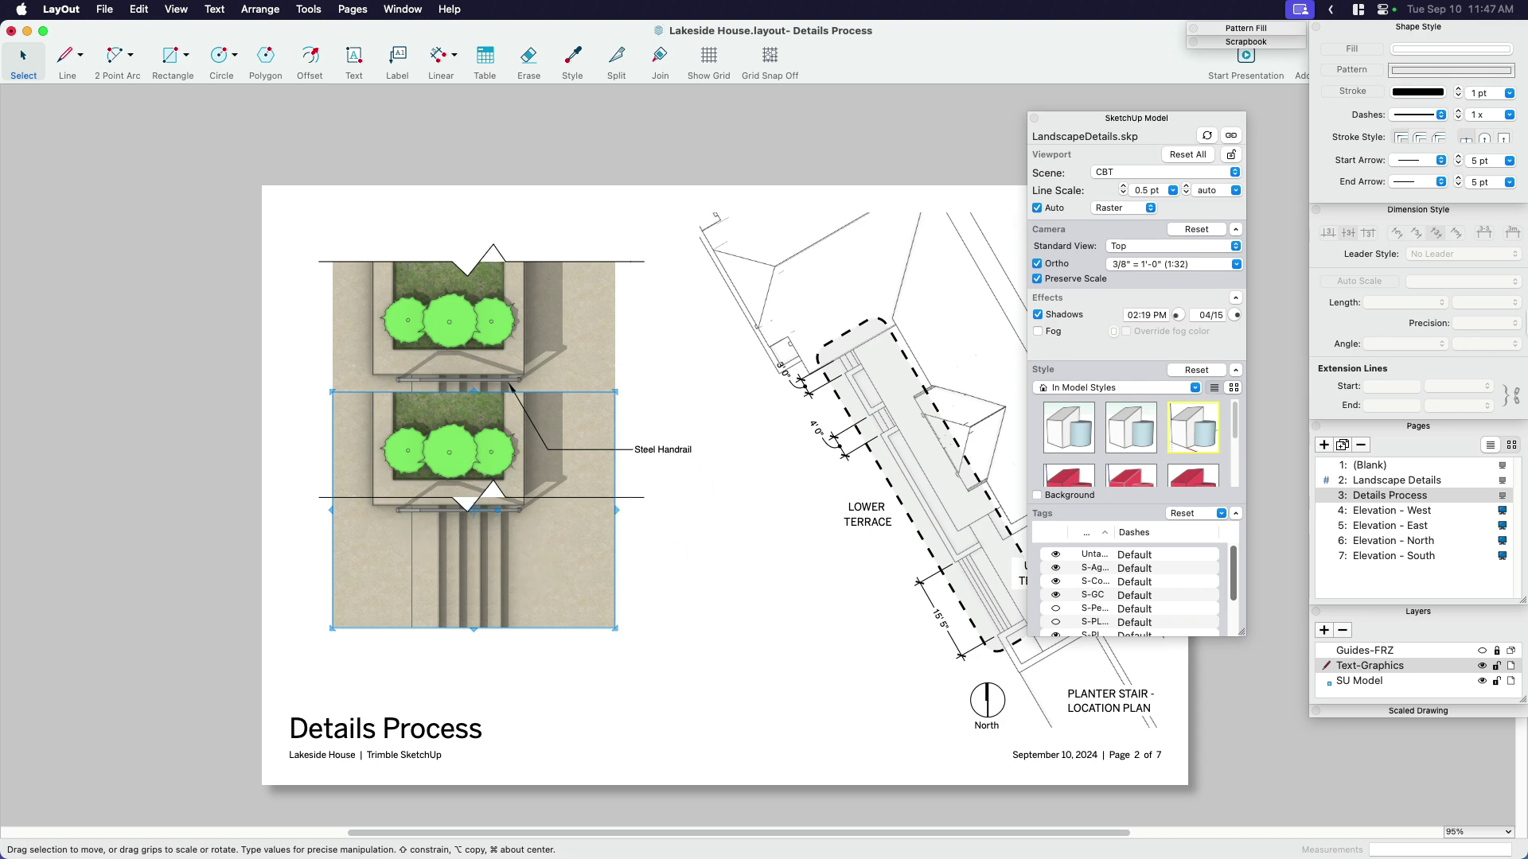
{"action": "left_click", "coordinate": [1141, 245]}
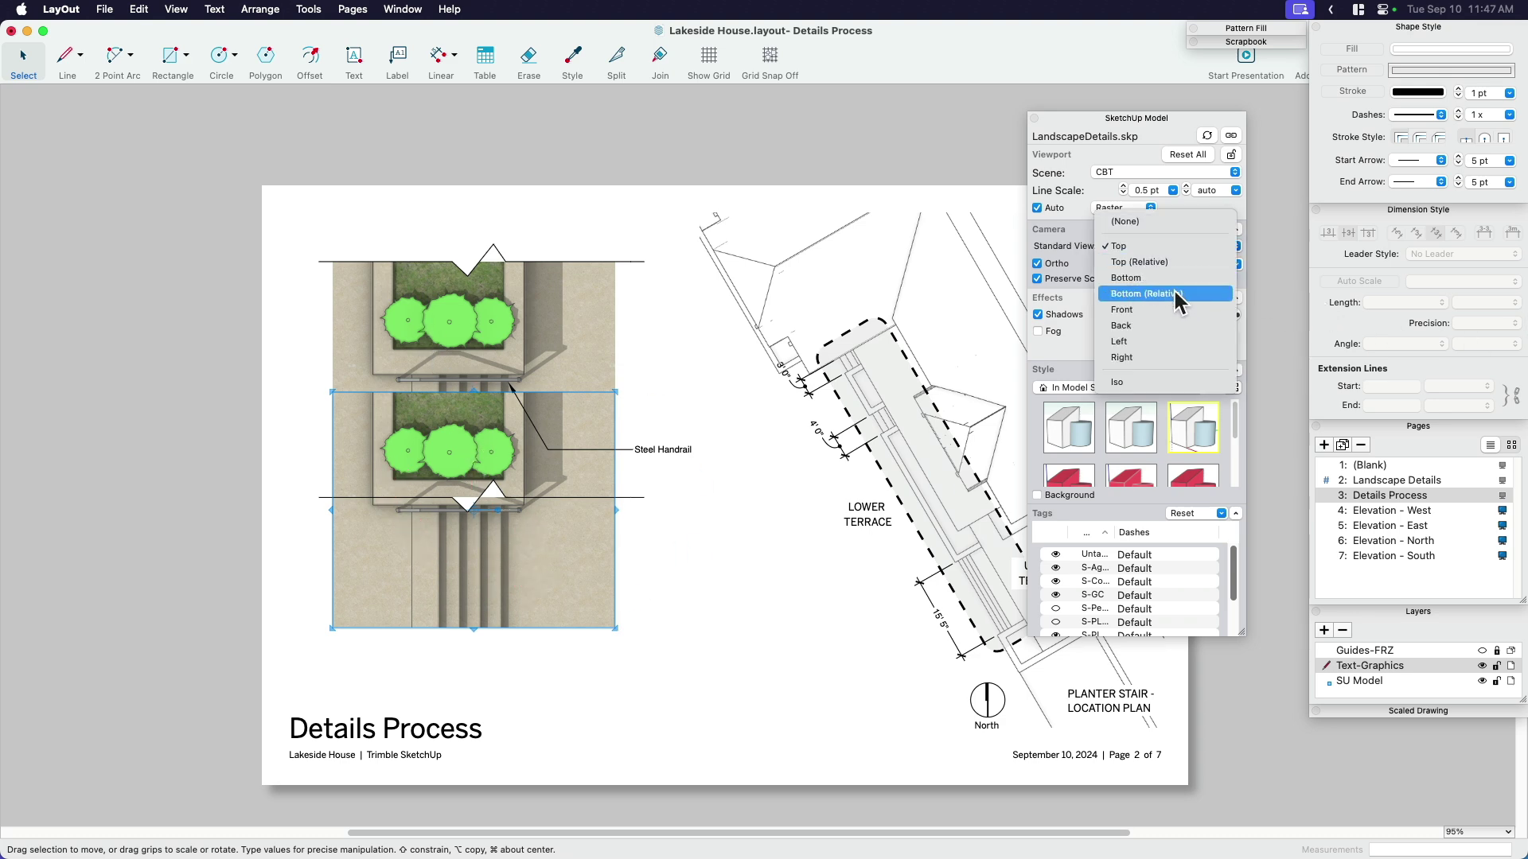
{"action": "left_click", "coordinate": [1163, 312]}
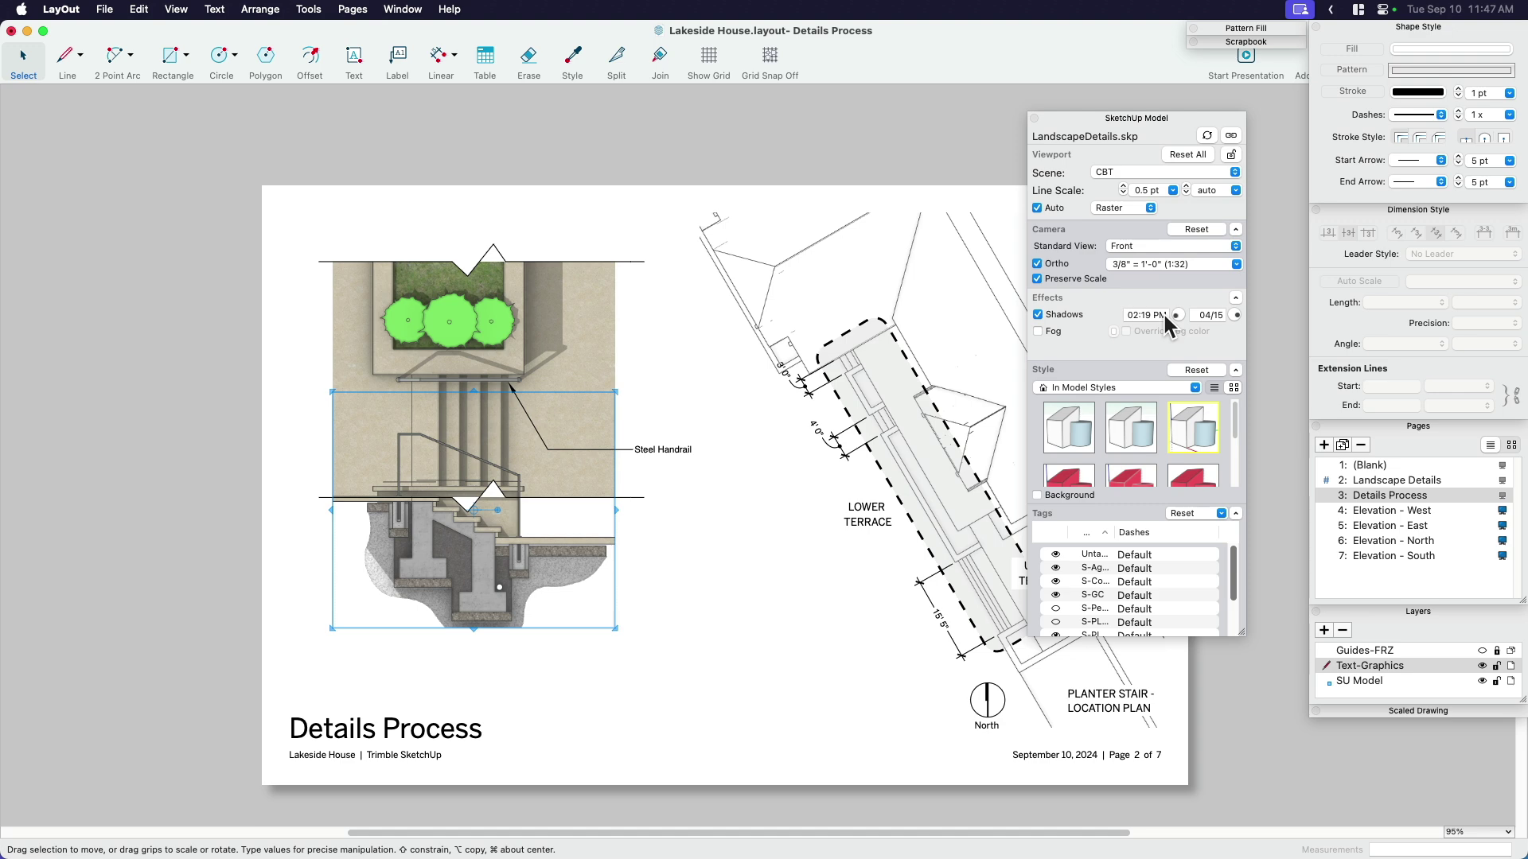
- Widen the front-view viewport on both sides to show the full stair section and shift it into position below the planter
{"action": "left_click_drag", "start_coordinate": [454, 503], "coordinate": [489, 577], "text": "shift"}
{"action": "left_click_drag", "start_coordinate": [331, 583], "coordinate": [301, 585]}
{"action": "left_click_drag", "start_coordinate": [621, 589], "coordinate": [660, 583]}
{"action": "left_click_drag", "start_coordinate": [412, 547], "coordinate": [402, 461]}
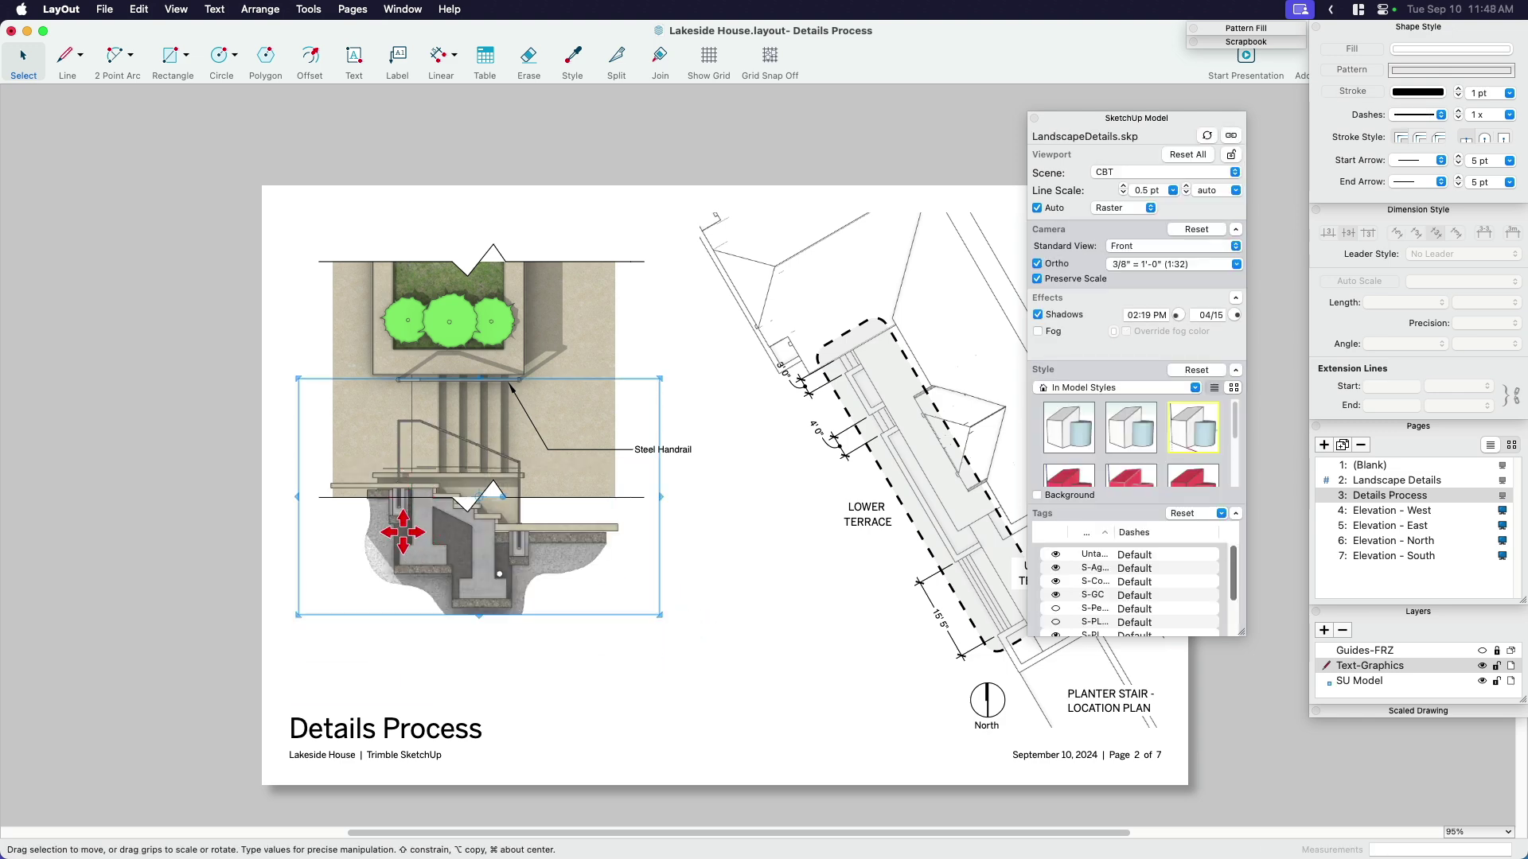
- Nudge the front-view viewport up over the plan view to check the two handrails' alignment
{"action": "scroll", "coordinate": [409, 394], "scroll_direction": "up", "scroll_amount": 5}
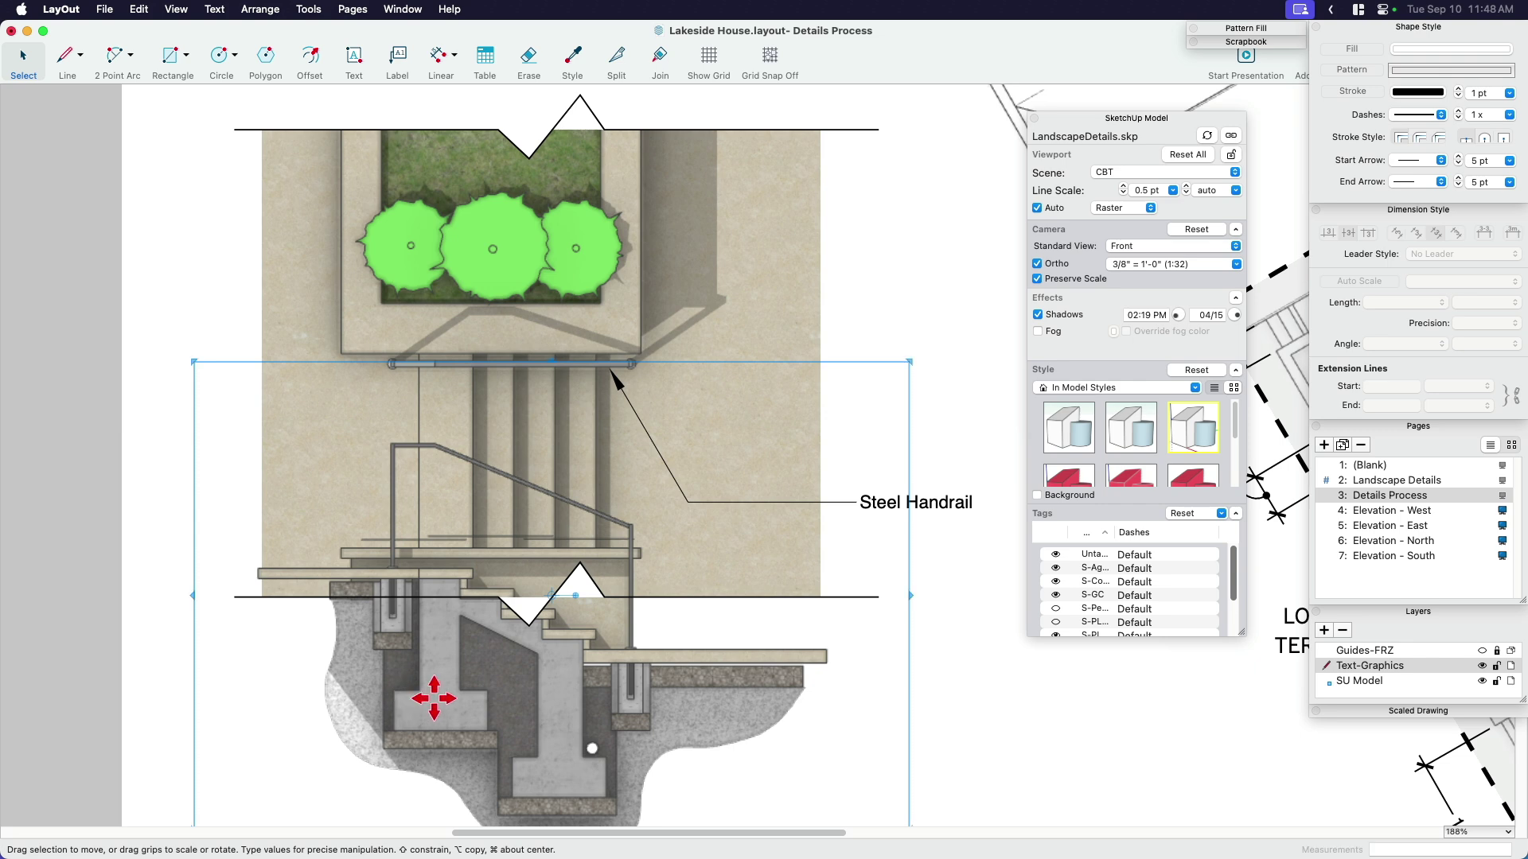
{"action": "left_click", "coordinate": [446, 577], "text": "shift"}
{"action": "left_click", "coordinate": [84, 663]}
{"action": "left_click", "coordinate": [413, 705]}
{"action": "key", "text": "Up"}
{"action": "key", "text": "Up"}
{"action": "key", "text": "Up"}
{"action": "key", "text": "Up"}
{"action": "key", "text": "Up"}
{"action": "key", "text": "Up"}
{"action": "key", "text": "Up"}
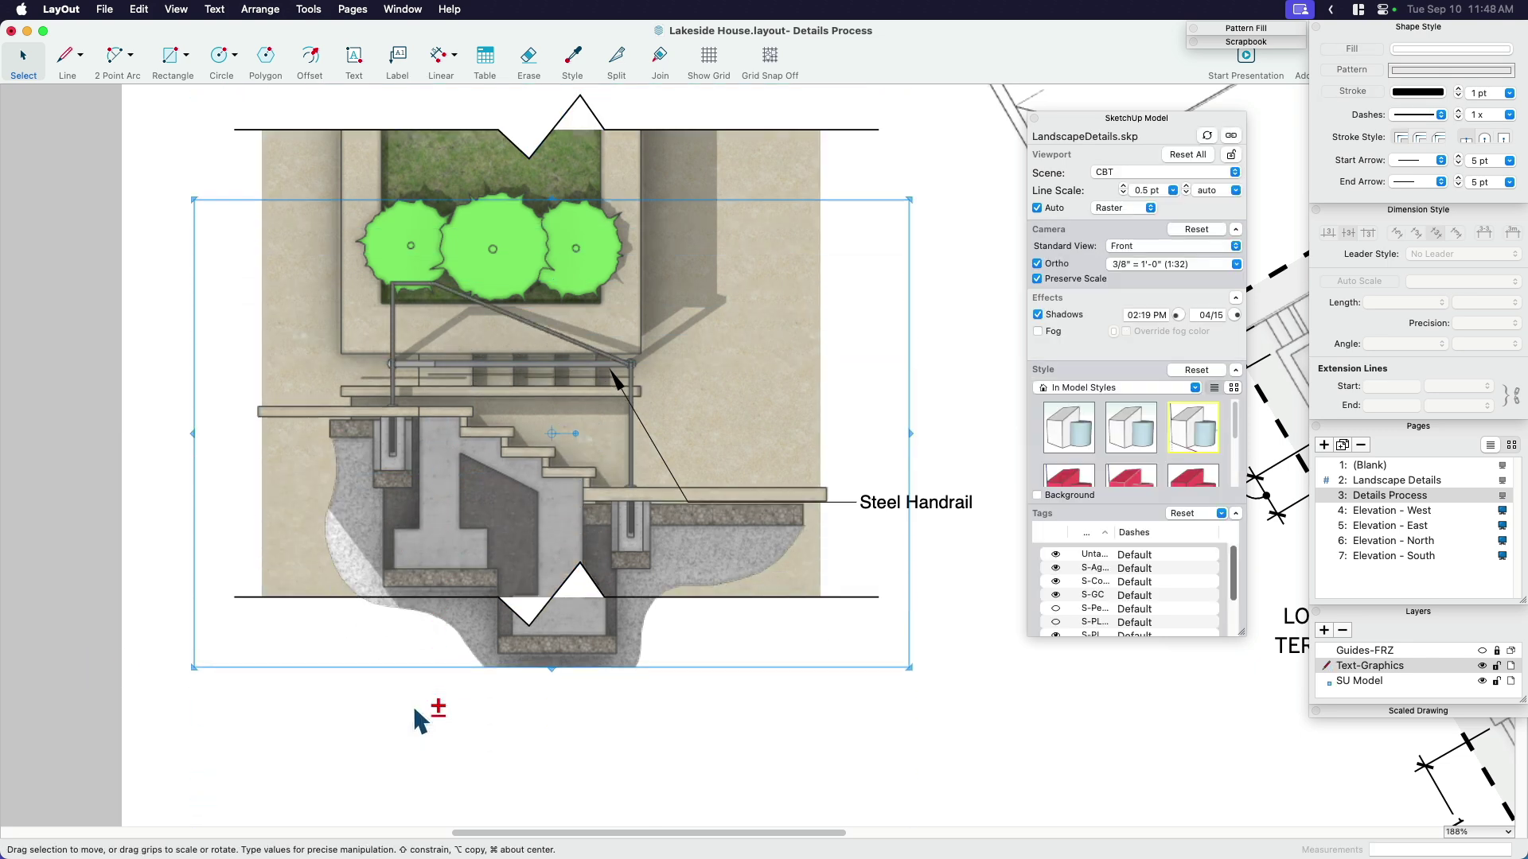
- Fine-tune the front-view viewport's position over the plan view so the section handrail lines up with the plan handrail
{"action": "key", "text": "Up"}
{"action": "key", "text": "Down"}
{"action": "key", "text": "Down"}
{"action": "key", "text": "Down"}
{"action": "key", "text": "Down"}
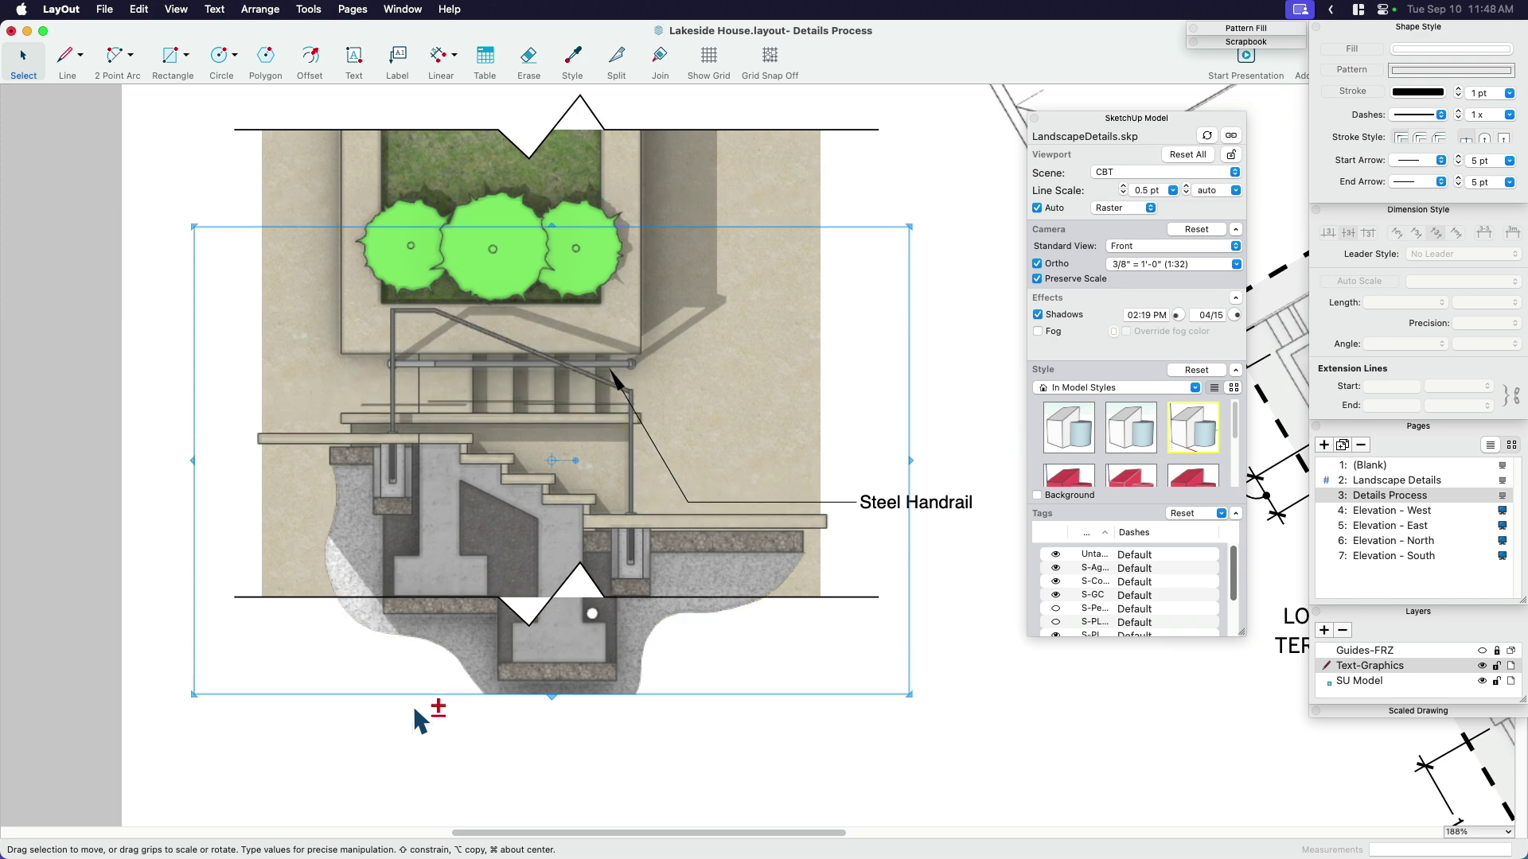
{"action": "key", "text": "Up"}
{"action": "key", "text": "Up"}
{"action": "key", "text": "Up"}
{"action": "key", "text": "Up"}
{"action": "key", "text": "Up"}
{"action": "key", "text": "Up"}
{"action": "key", "text": "alt+Down"}
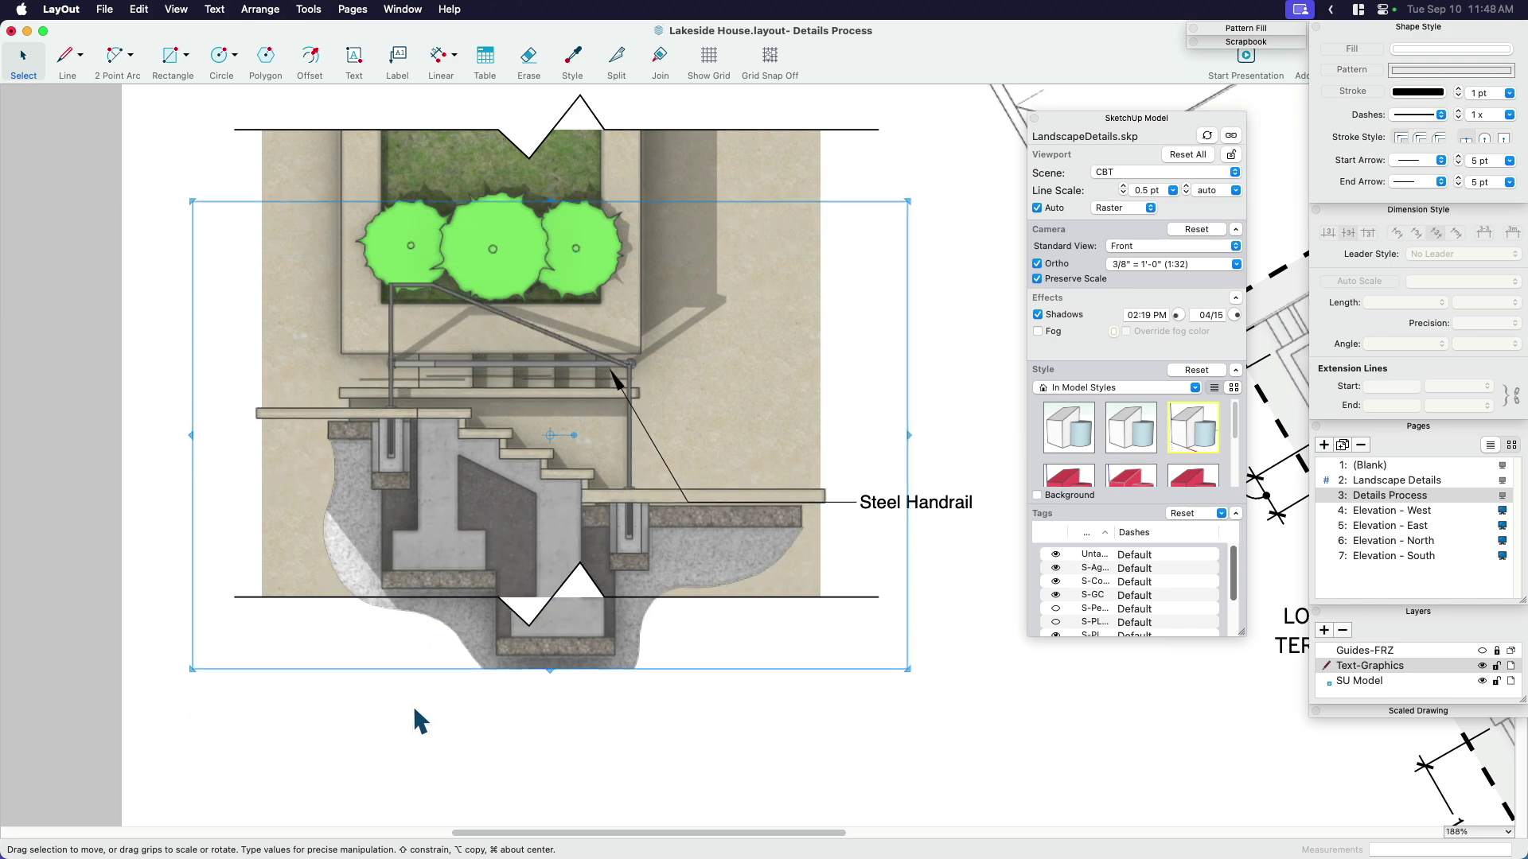
{"action": "key", "text": "Right"}
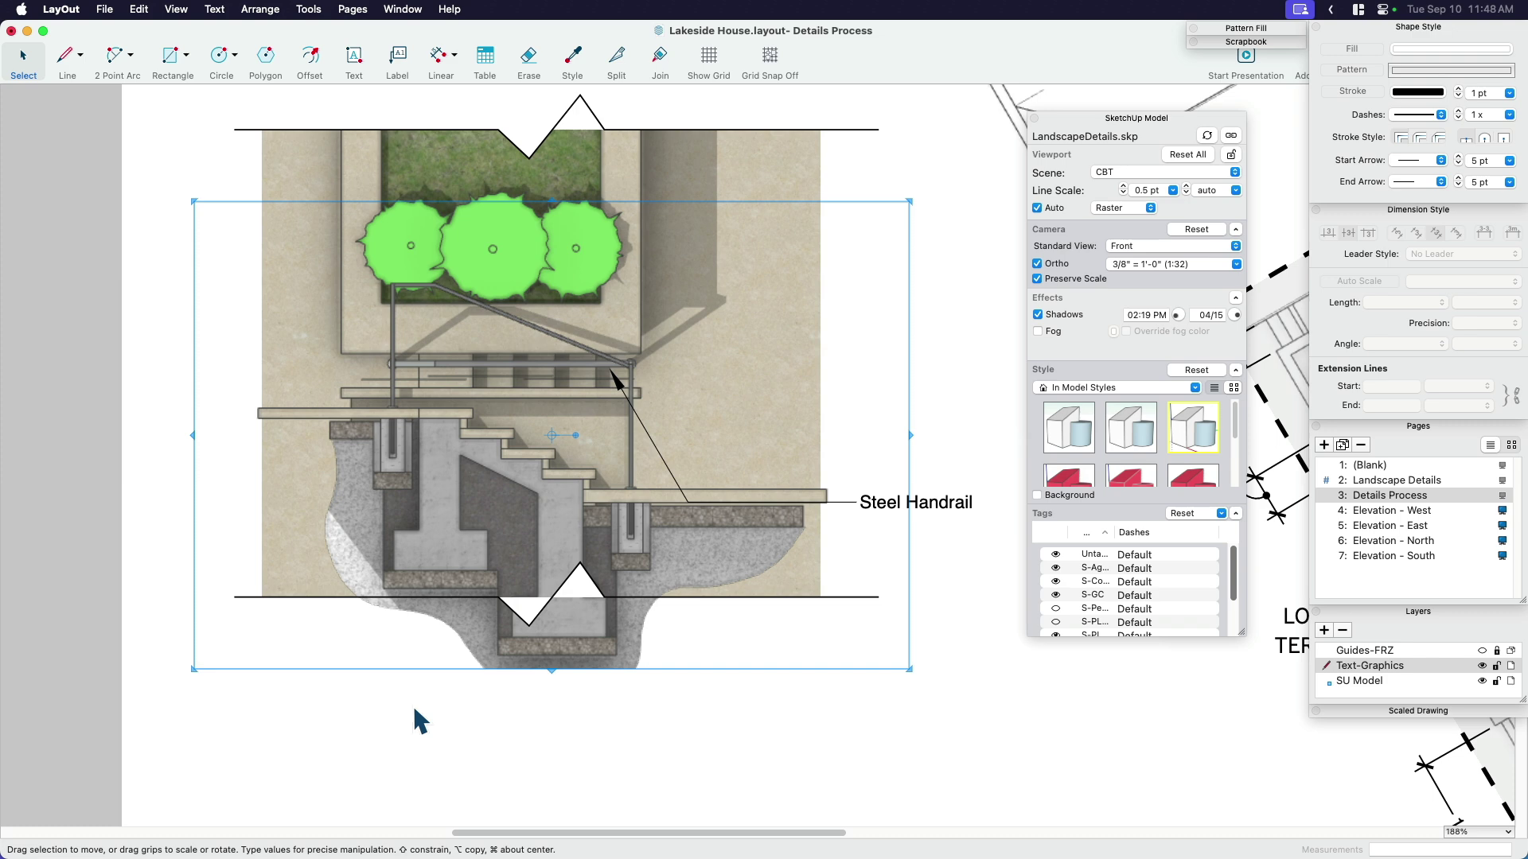
- Move the aligned front-view viewport straight down until the section sits below the plan view's lower break line
{"action": "key", "text": "Down"}
{"action": "key", "text": "Down"}
{"action": "key", "text": "Down"}
{"action": "key", "text": "Down"}
{"action": "key", "text": "Down"}
{"action": "key", "text": "Down"}
{"action": "key", "text": "Down"}
{"action": "key", "text": "Down"}
{"action": "key", "text": "Down"}
{"action": "key", "text": "Down"}
{"action": "key", "text": "Down"}
{"action": "key", "text": "Down"}
{"action": "key", "text": "Down"}
{"action": "key", "text": "Down"}
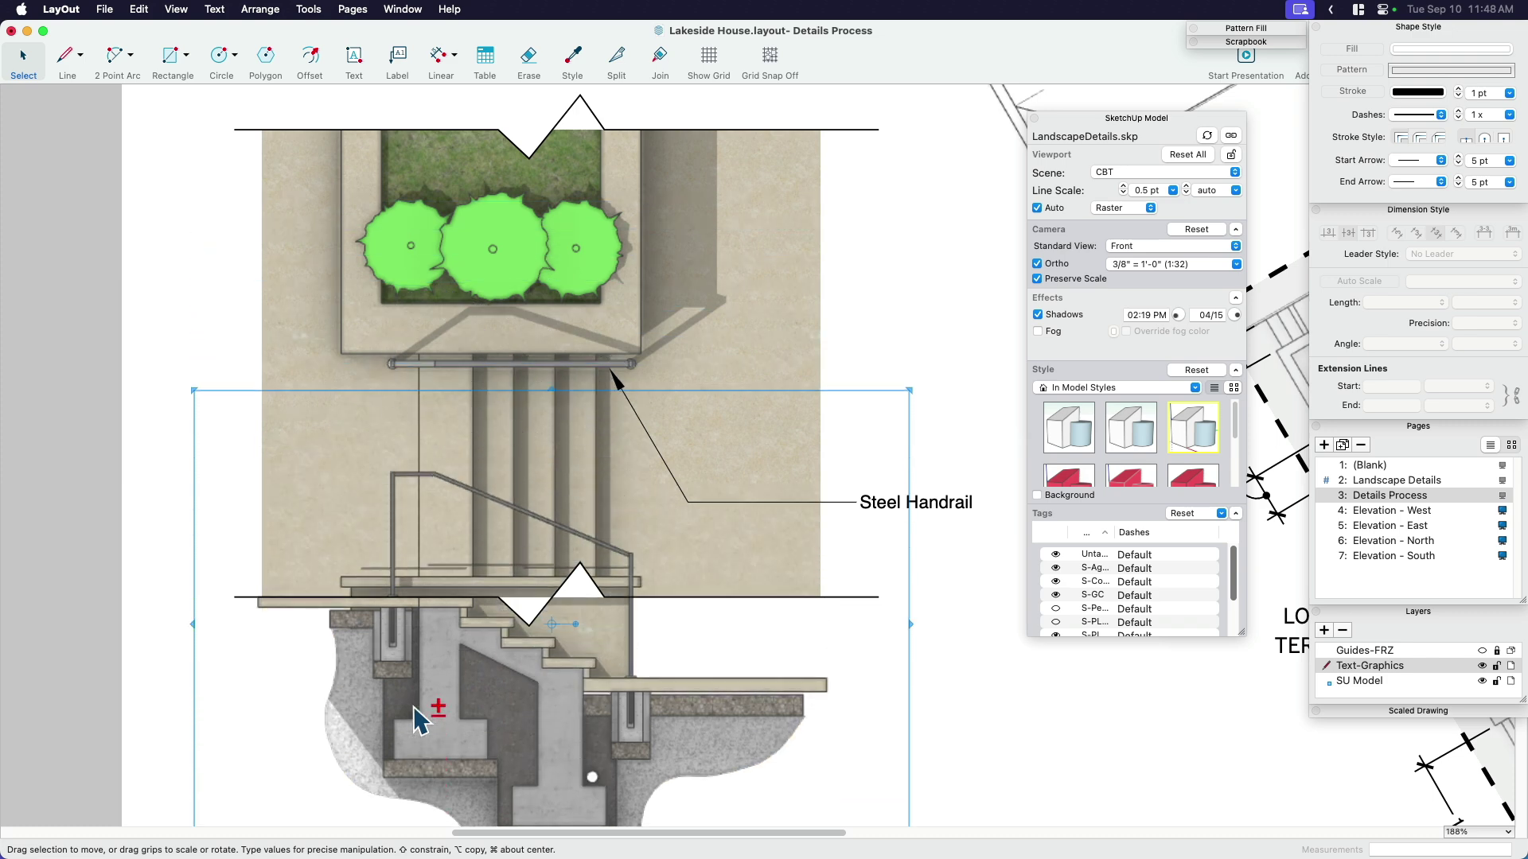
{"action": "key", "text": "Down"}
{"action": "key", "text": "Down"}
{"action": "key", "text": "Down"}
{"action": "key", "text": "Down"}
{"action": "key", "text": "Down"}
{"action": "key", "text": "Down"}
{"action": "key", "text": "Down"}
{"action": "key", "text": "Down"}
{"action": "key", "text": "Down"}
{"action": "key", "text": "Down"}
{"action": "key", "text": "Down"}
{"action": "key", "text": "Down"}
{"action": "scroll", "coordinate": [587, 495], "scroll_direction": "down", "scroll_amount": 3}
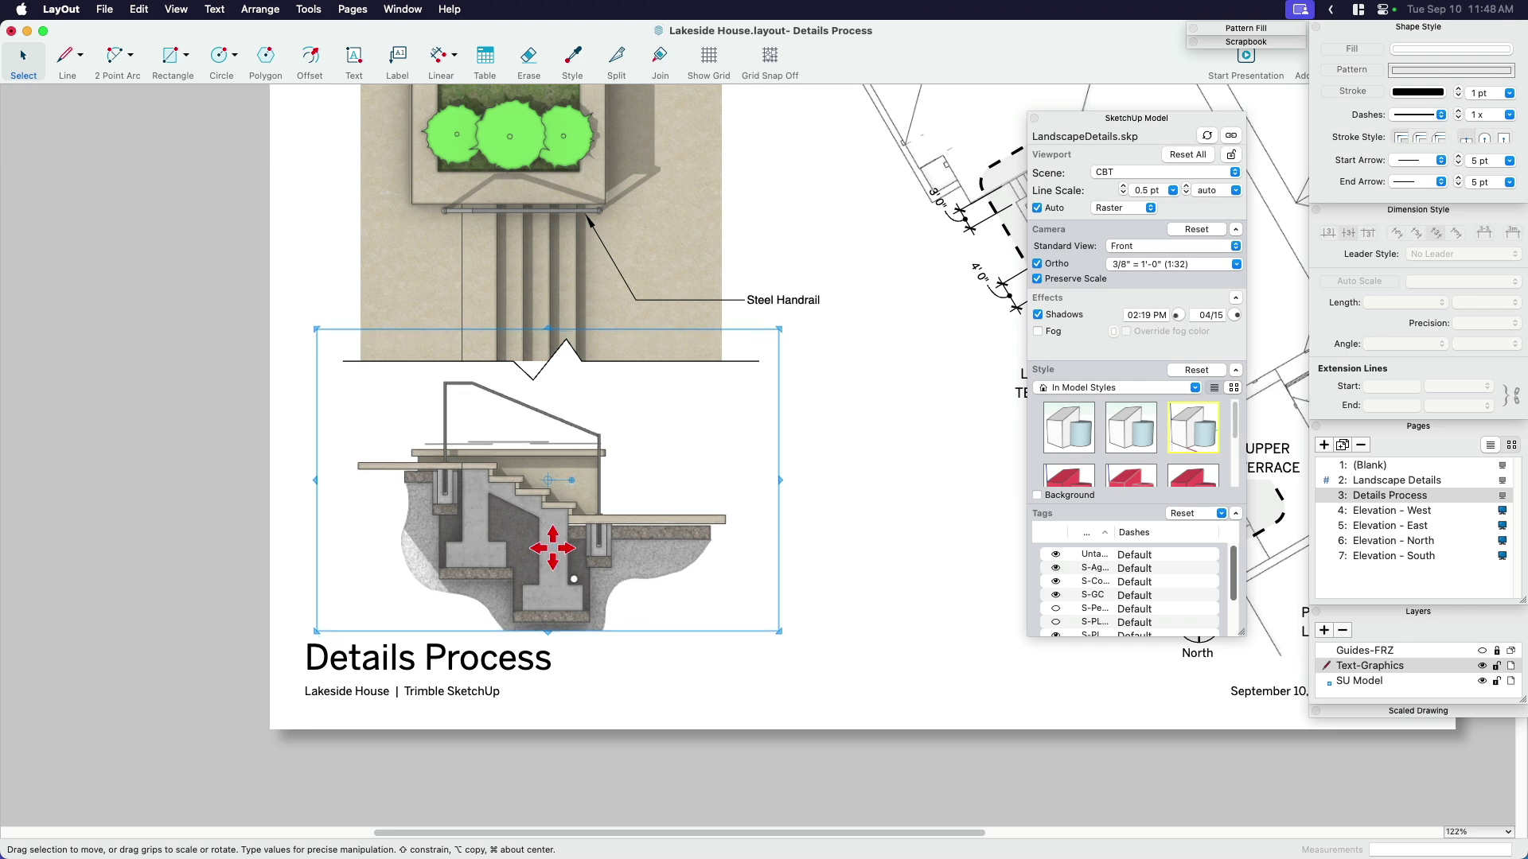
{"action": "scroll", "coordinate": [561, 541], "scroll_direction": "down", "scroll_amount": 2}
- Select the plan viewport with its break lines and Steel Handrail label, and shift them up the sheet together
{"action": "left_click_drag", "start_coordinate": [835, 433], "coordinate": [362, 131]}
{"action": "key", "text": "Up"}
{"action": "key", "text": "Up"}
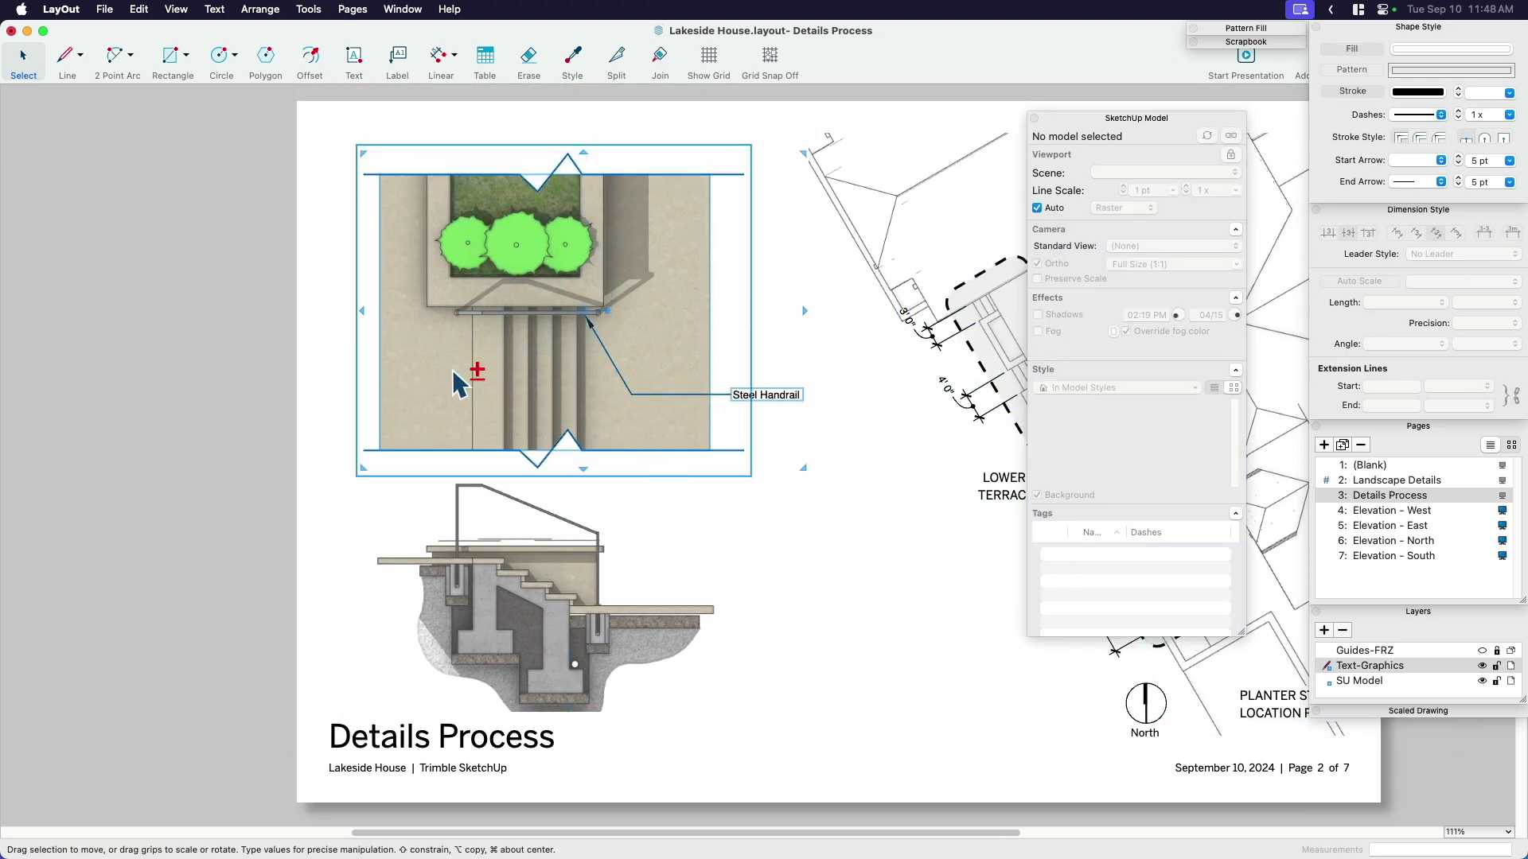
- Shift the front-view viewport up toward the plan and extend its lower edge to show the full ground below the footings
{"action": "left_click", "coordinate": [493, 557]}
{"action": "key", "text": "Up"}
{"action": "key", "text": "Up"}
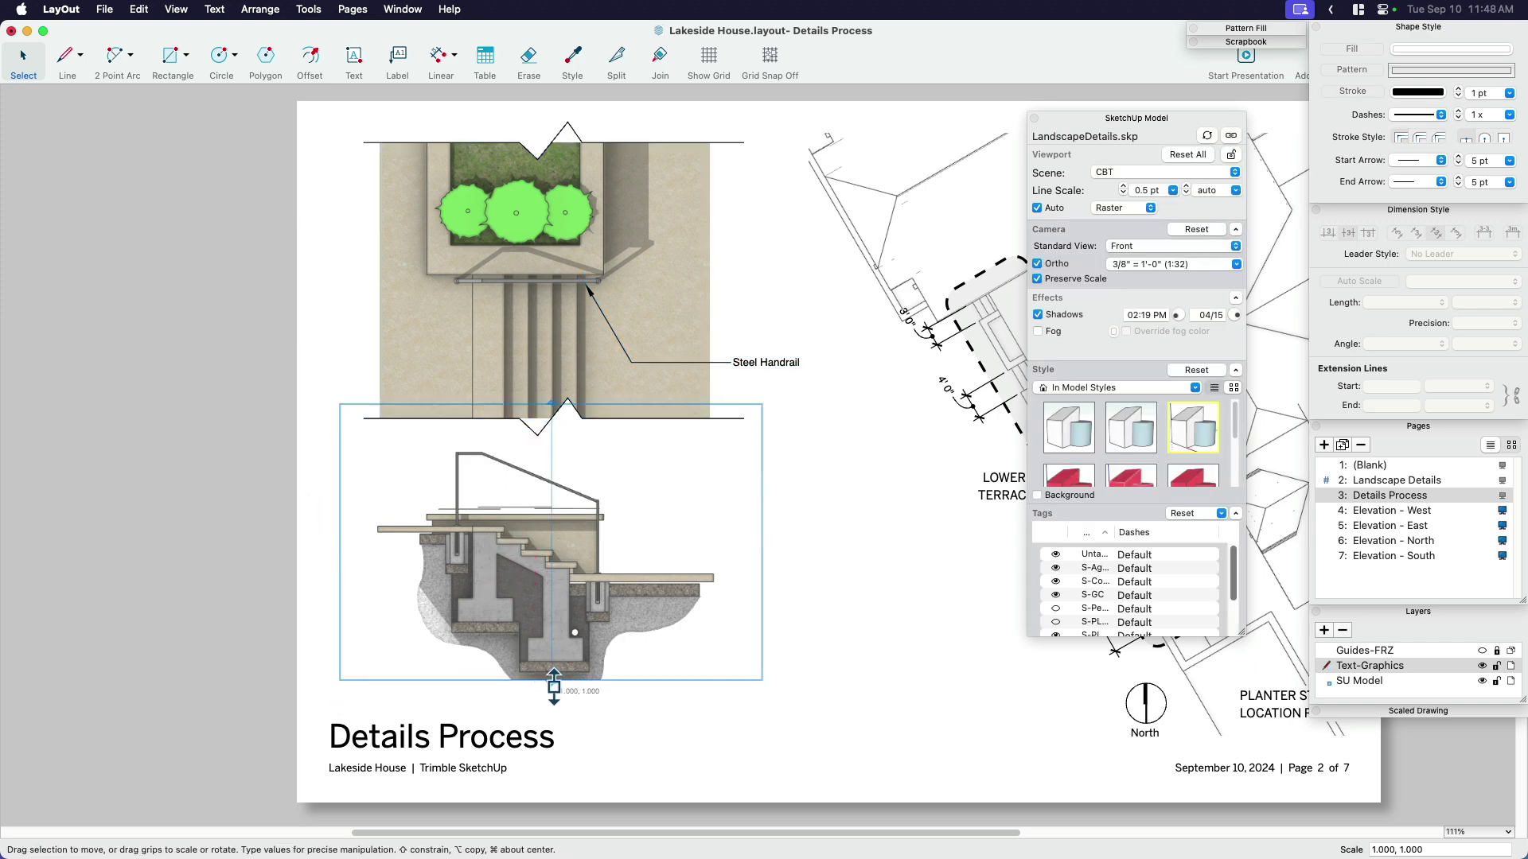
{"action": "left_click_drag", "start_coordinate": [555, 682], "coordinate": [555, 710]}
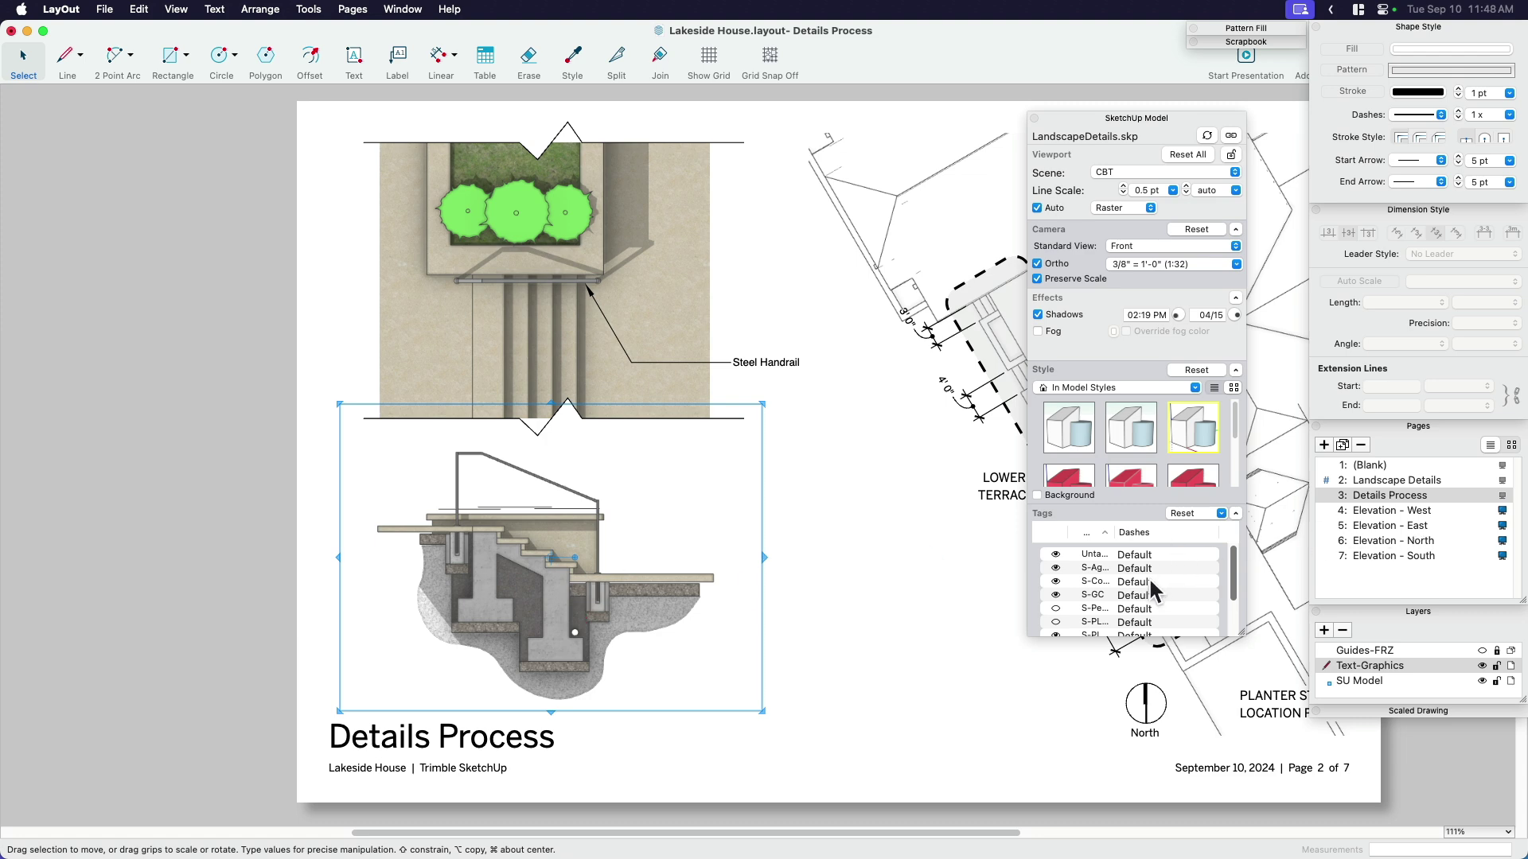
- Turn on the hidden planting tag in the front-view viewport so the grasses show above the planter
{"action": "scroll", "coordinate": [1077, 615], "scroll_direction": "down", "scroll_amount": 1}
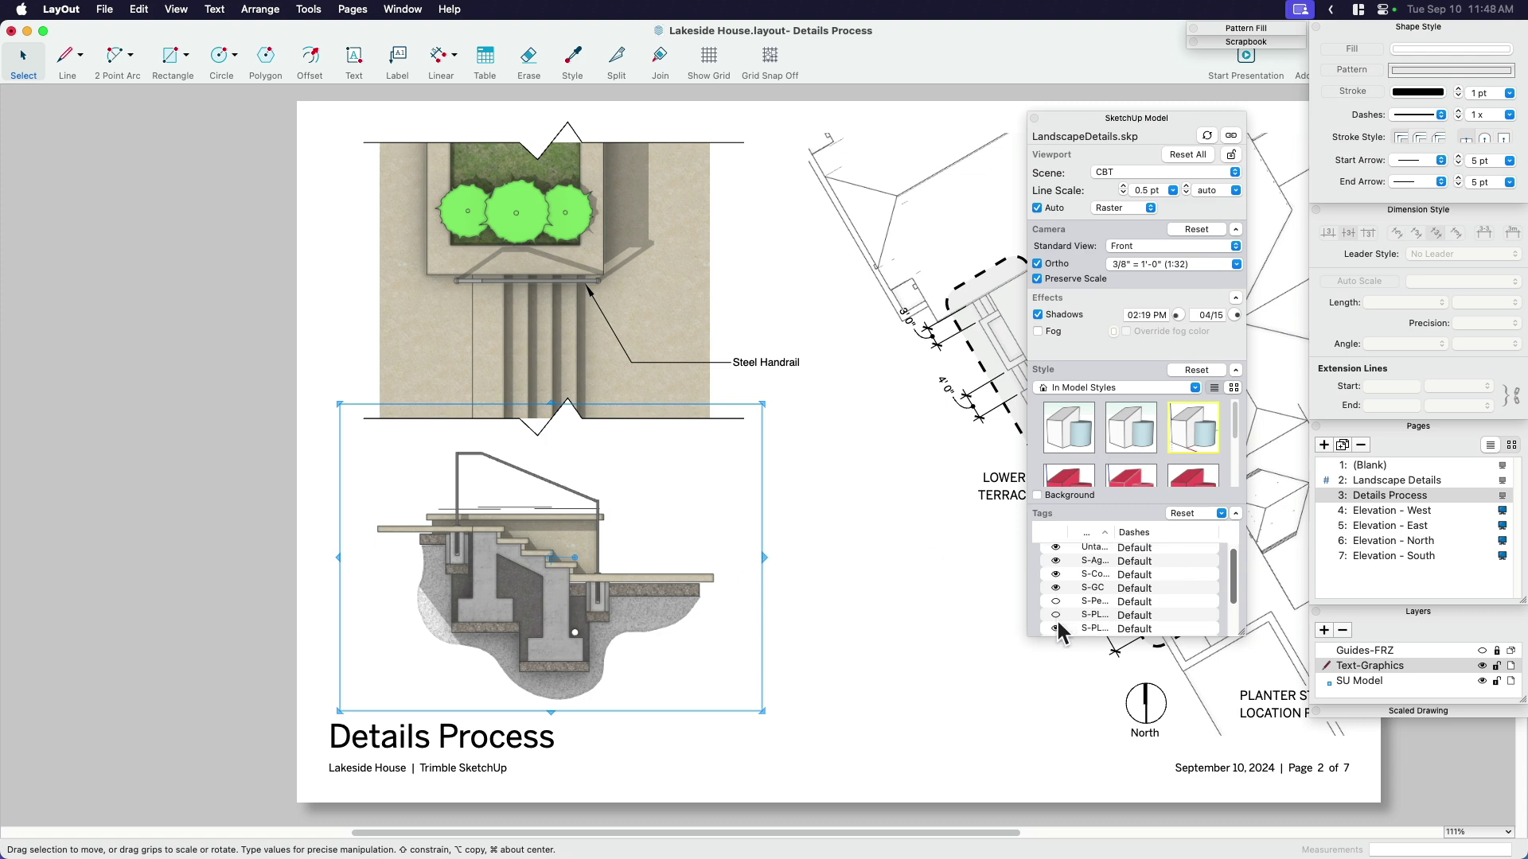
{"action": "left_click", "coordinate": [1055, 617]}
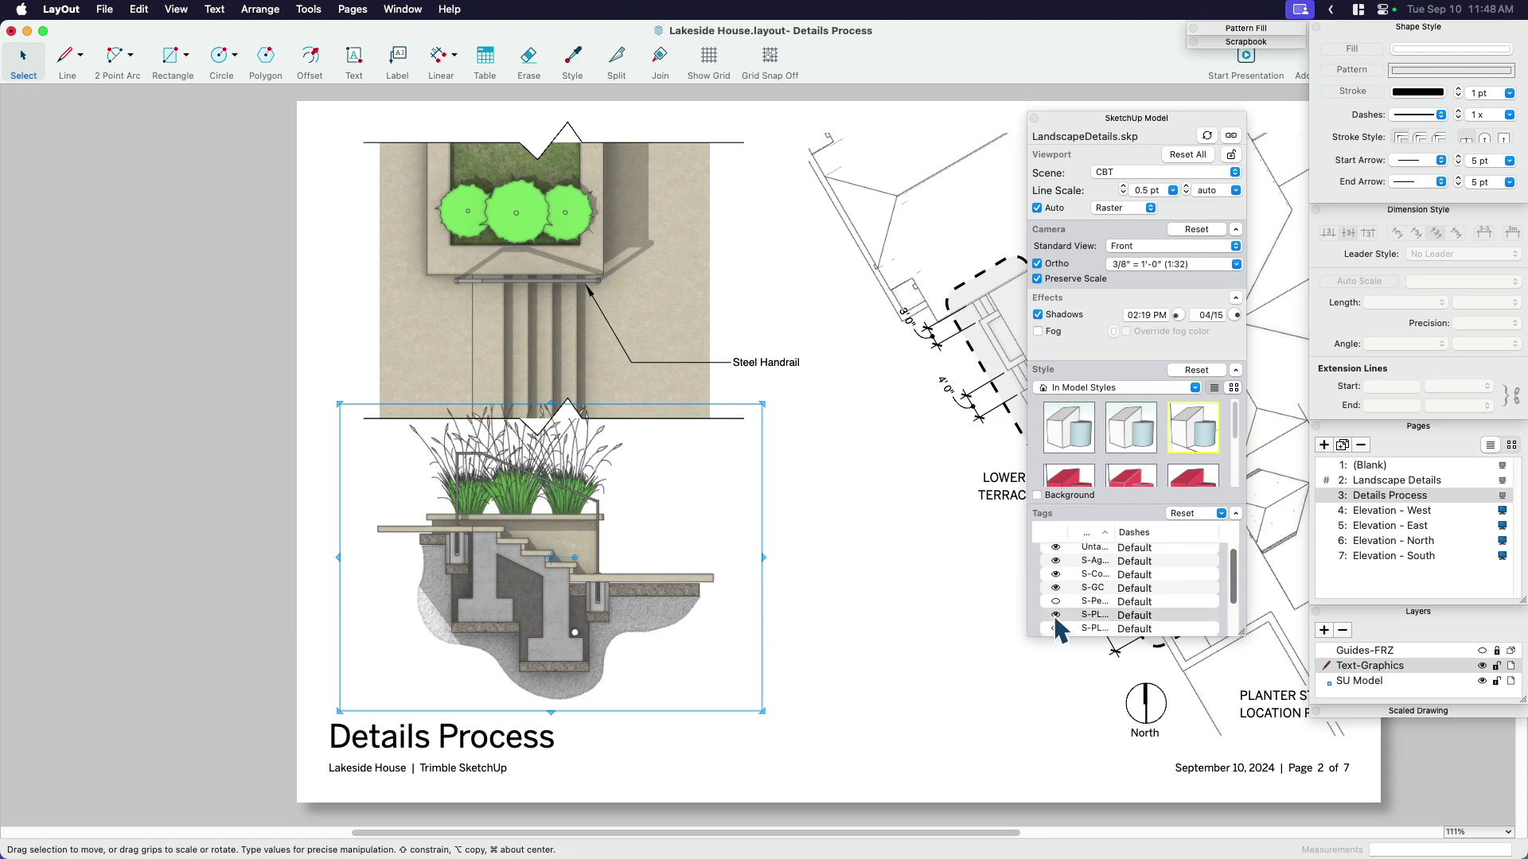
{"action": "left_click", "coordinate": [760, 611]}
{"action": "scroll", "coordinate": [728, 592], "scroll_direction": "down", "scroll_amount": 2}
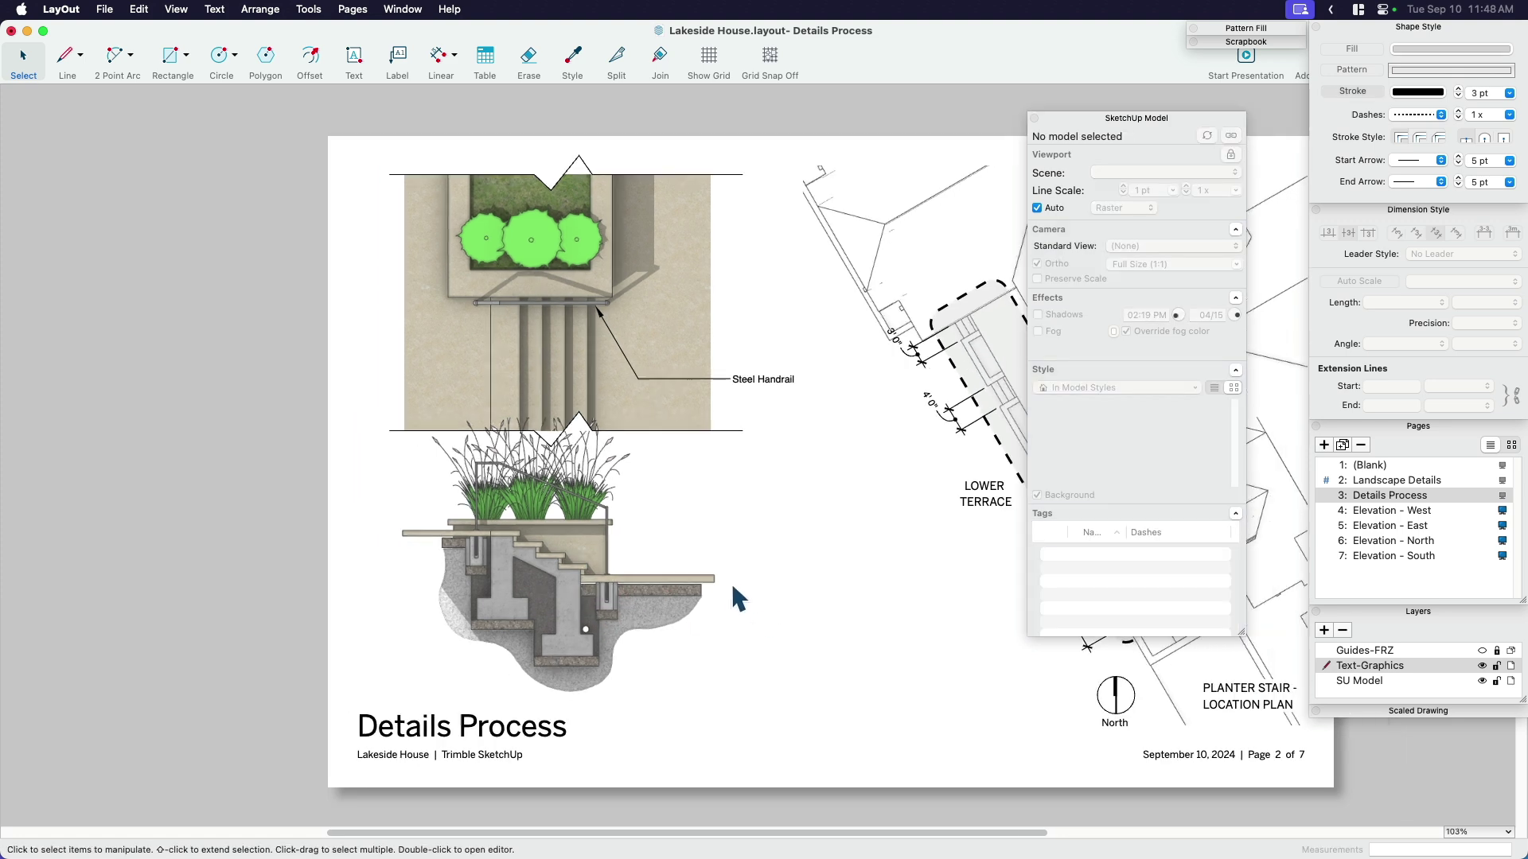
- Move the front-view viewport down so the grasses clear the plan view's lower break line
{"action": "scroll", "coordinate": [731, 579], "scroll_direction": "up", "scroll_amount": 2}
{"action": "left_click_drag", "start_coordinate": [581, 406], "coordinate": [576, 378]}
{"action": "left_click", "coordinate": [824, 485]}
{"action": "left_click_drag", "start_coordinate": [572, 585], "coordinate": [577, 648]}
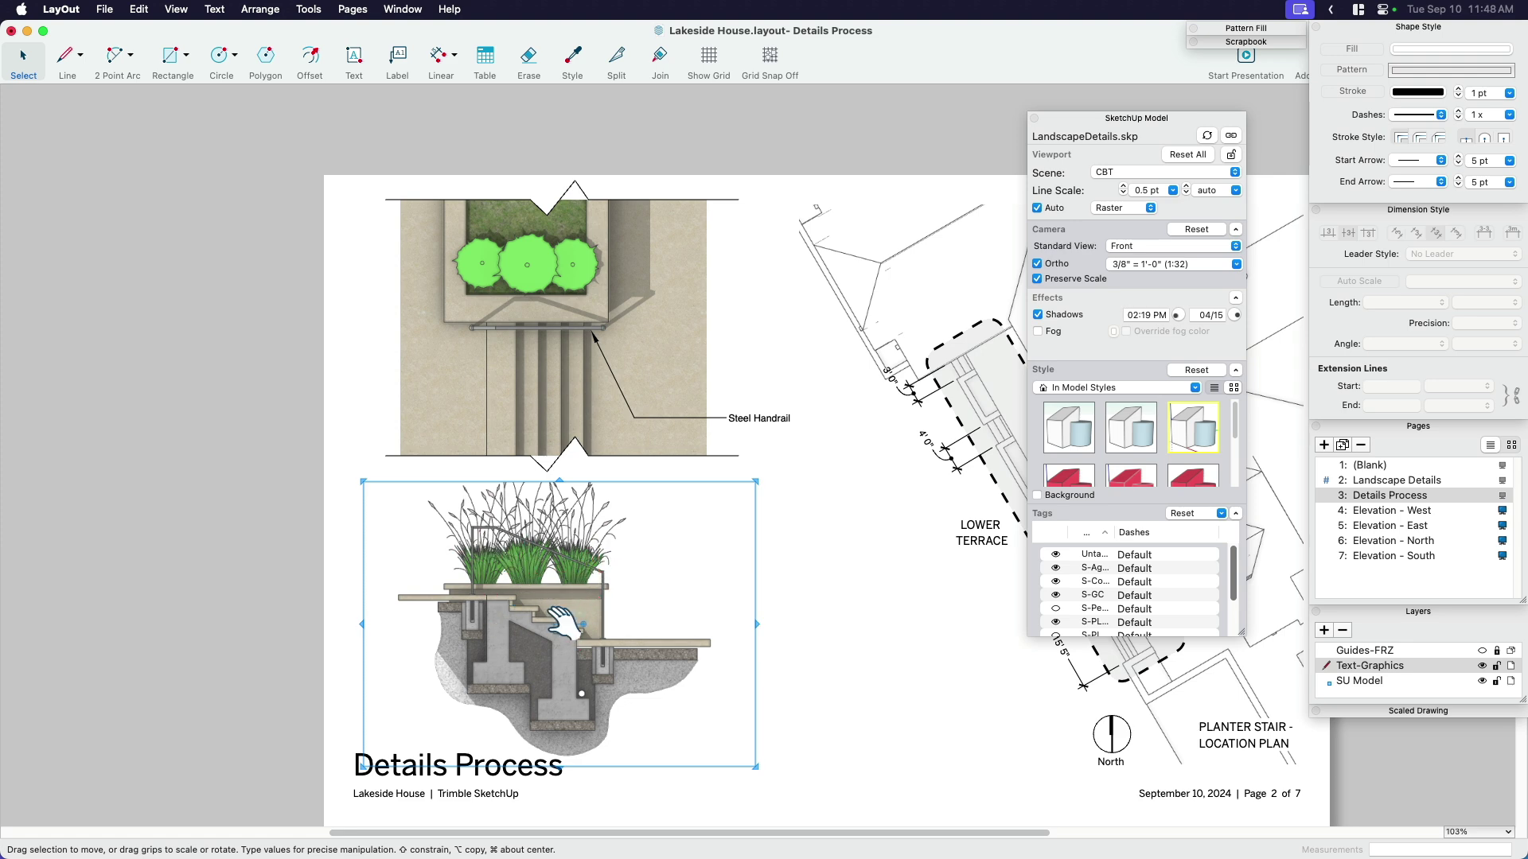
- Copy the section viewport sideways and apply the grayscale in-model style with black section cuts to the original
{"action": "left_click_drag", "start_coordinate": [501, 652], "coordinate": [687, 651], "text": "alt"}
{"action": "left_click", "coordinate": [509, 652]}
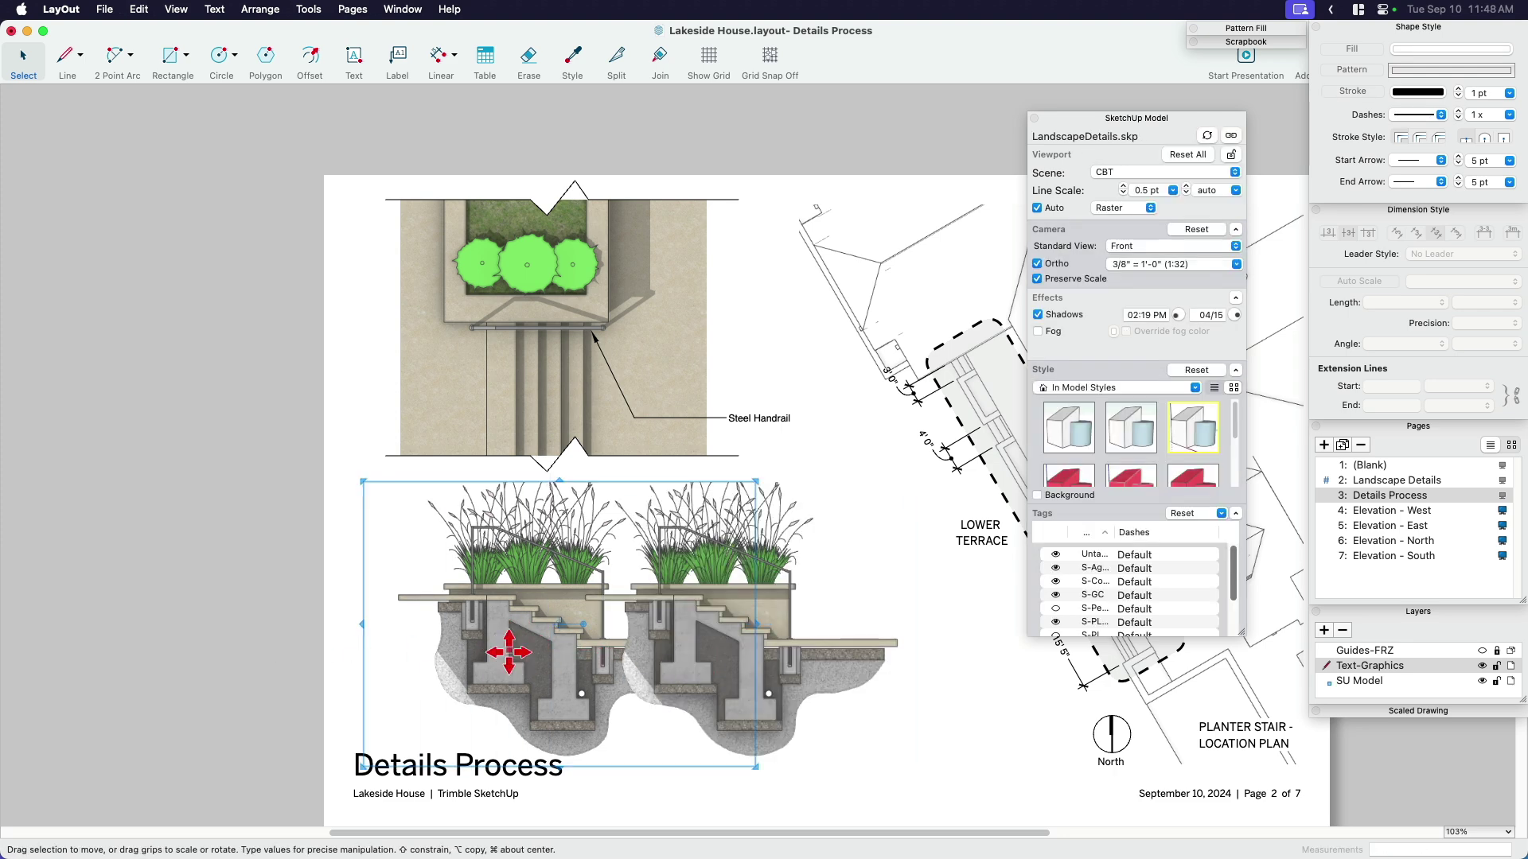
{"action": "scroll", "coordinate": [1144, 455], "scroll_direction": "down", "scroll_amount": 2}
{"action": "left_click", "coordinate": [1139, 471]}
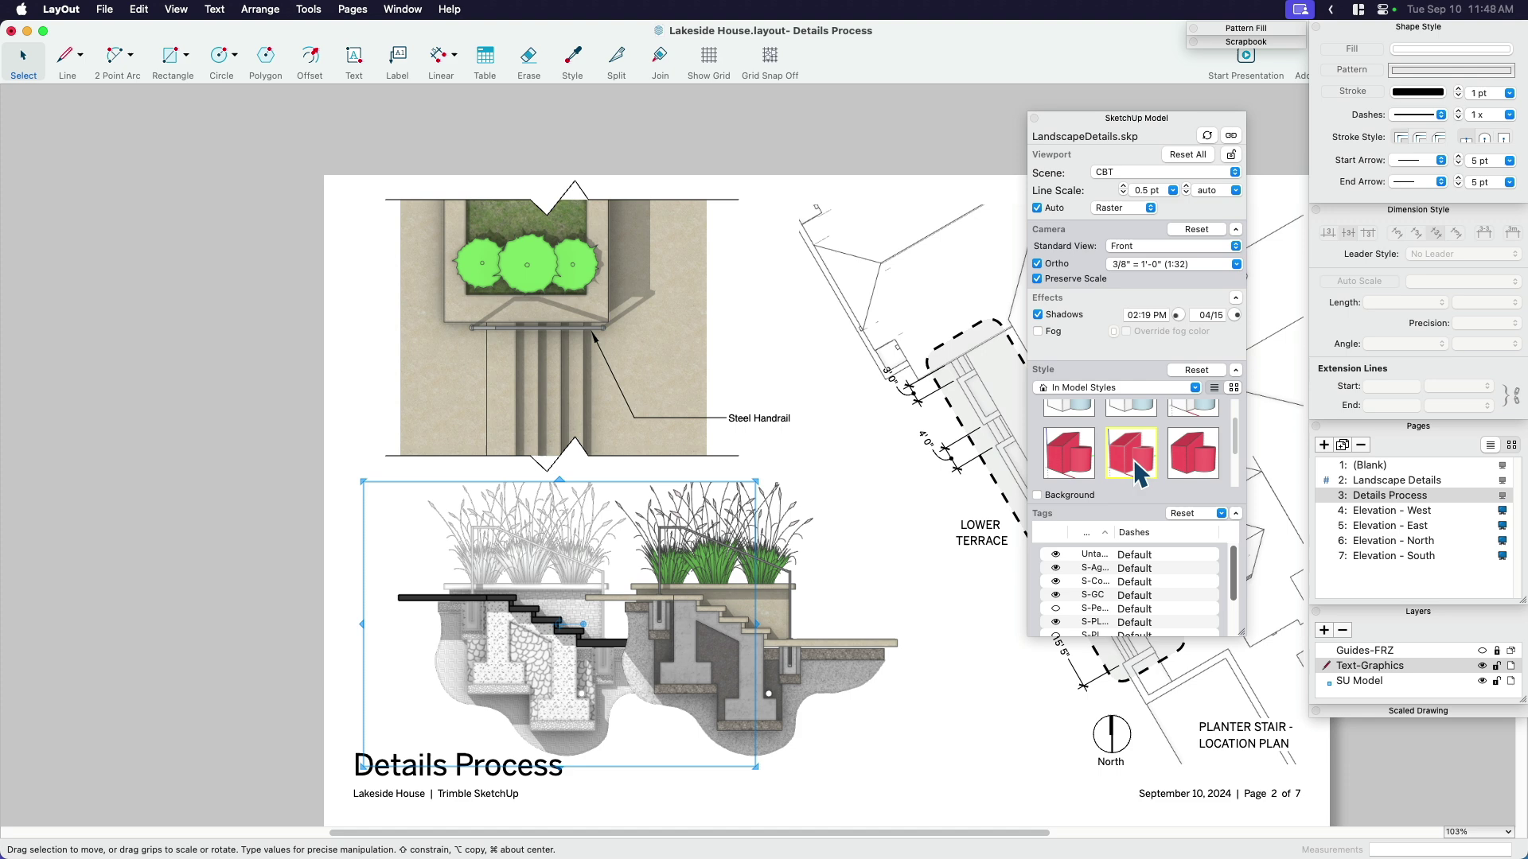
{"action": "left_click", "coordinate": [155, 599]}
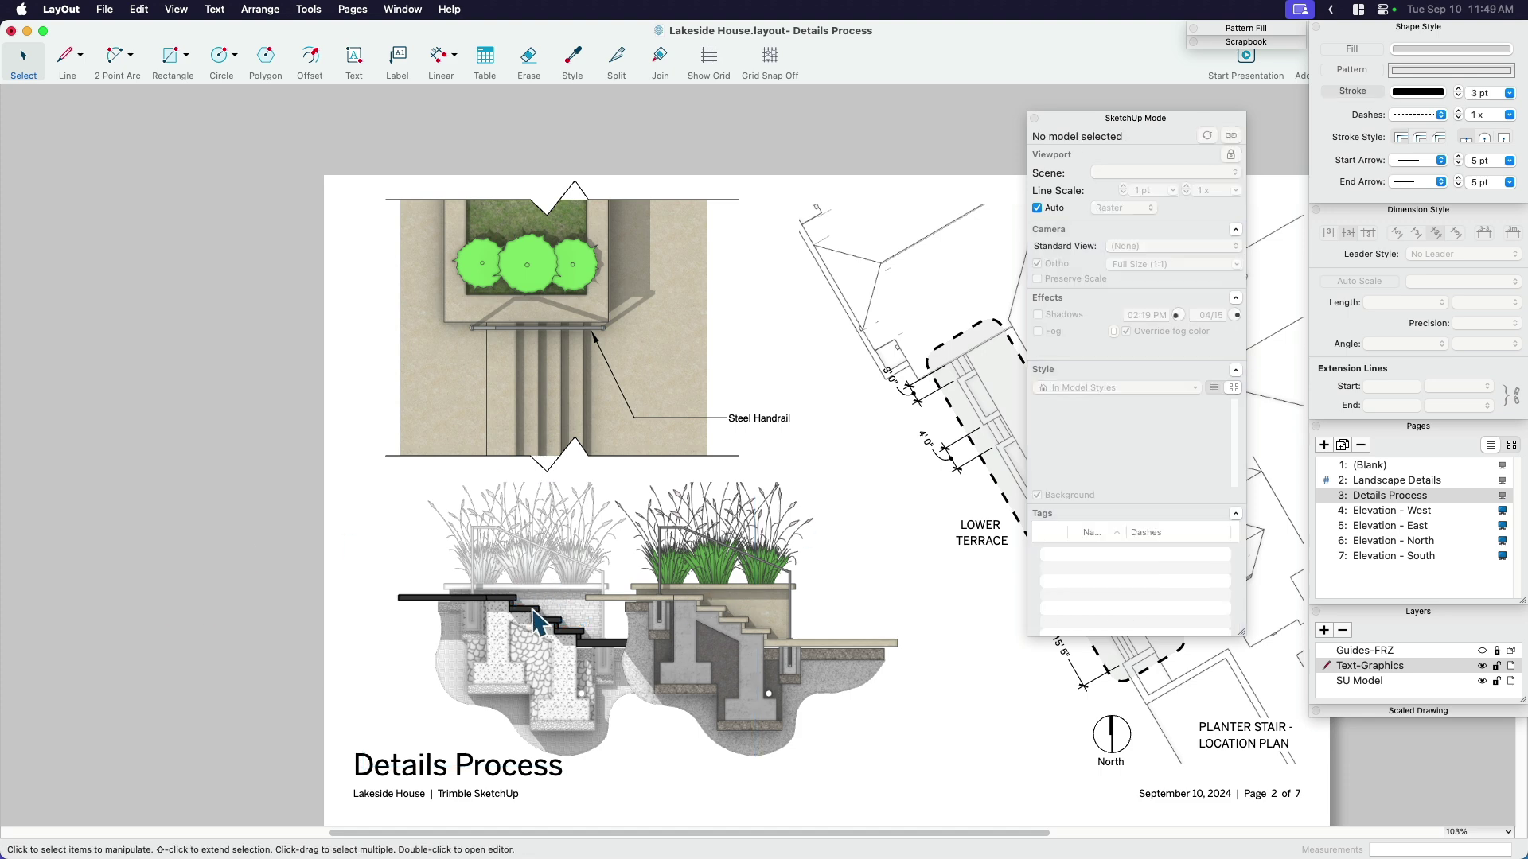
- Hide the planting tag in the colored section copy, shift it toward the original, and apply the colored style with black section cuts
{"action": "scroll", "coordinate": [557, 579], "scroll_direction": "up", "scroll_amount": 4}
{"action": "left_click", "coordinate": [850, 543]}
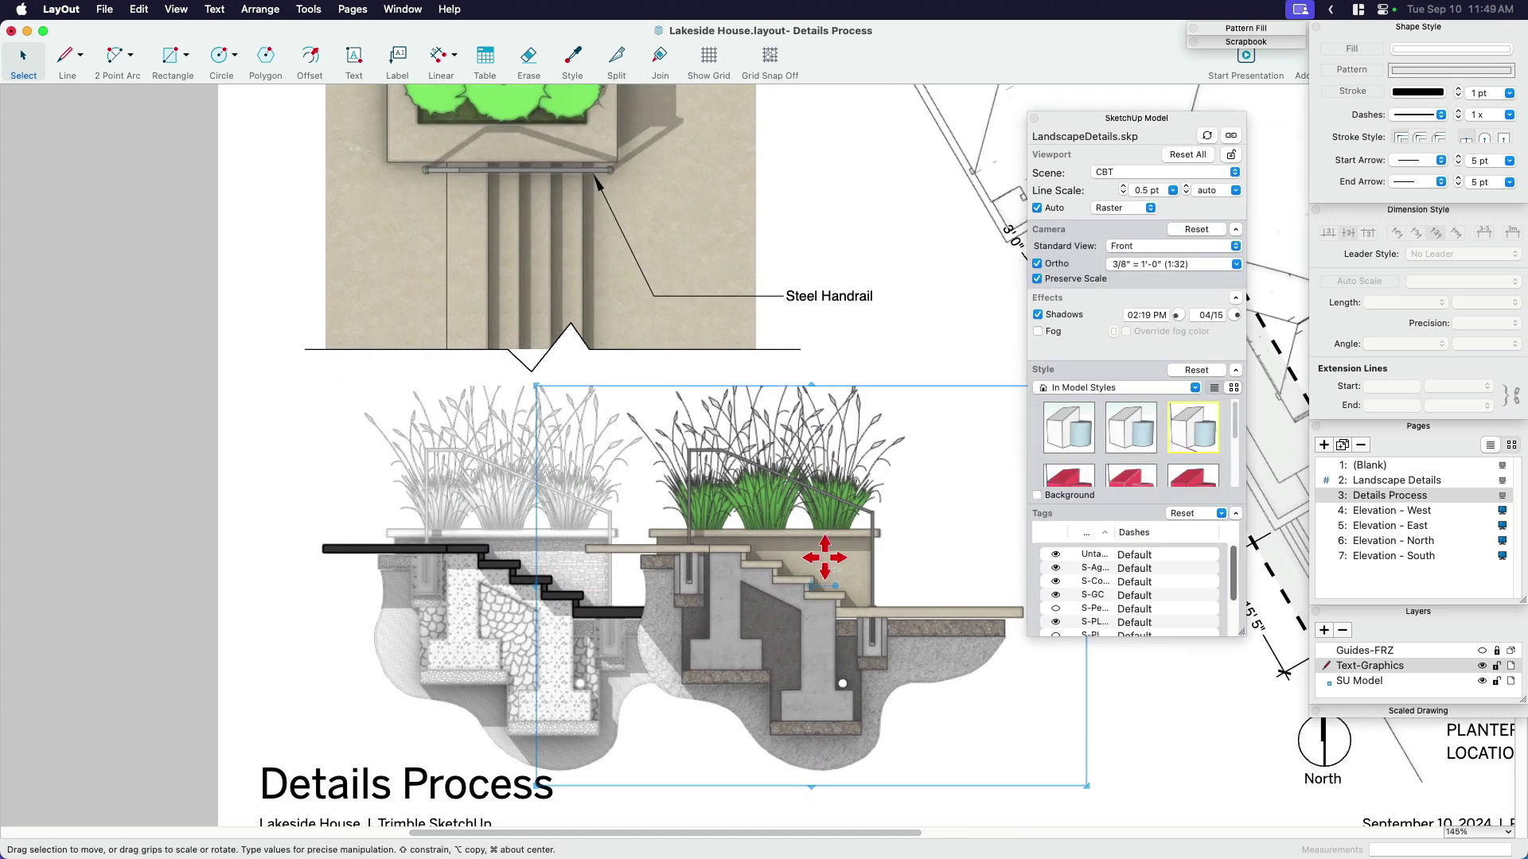
{"action": "left_click", "coordinate": [1056, 622]}
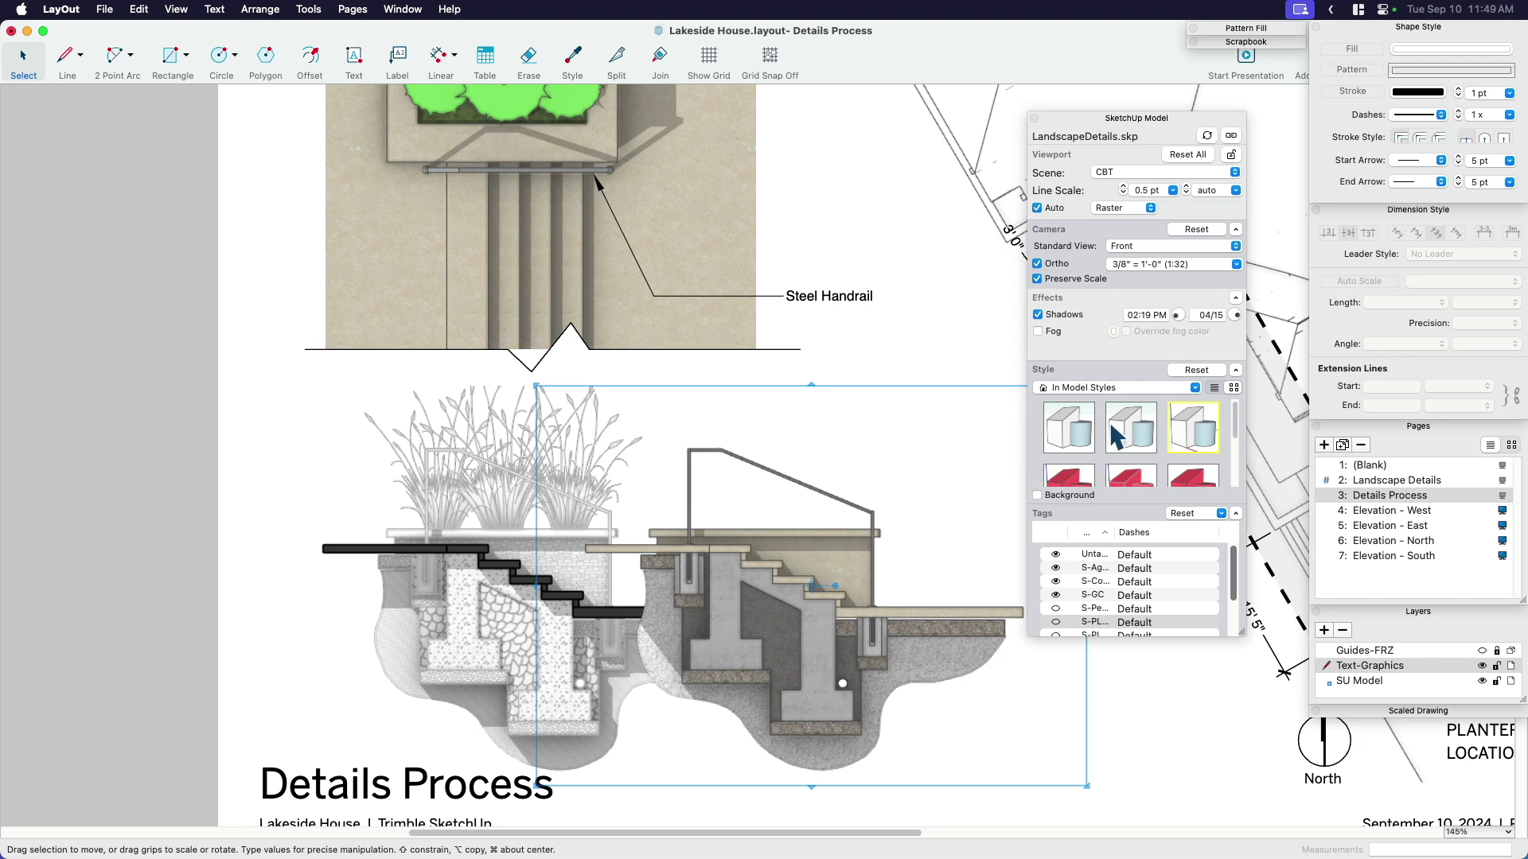
{"action": "left_click_drag", "start_coordinate": [822, 628], "coordinate": [721, 618]}
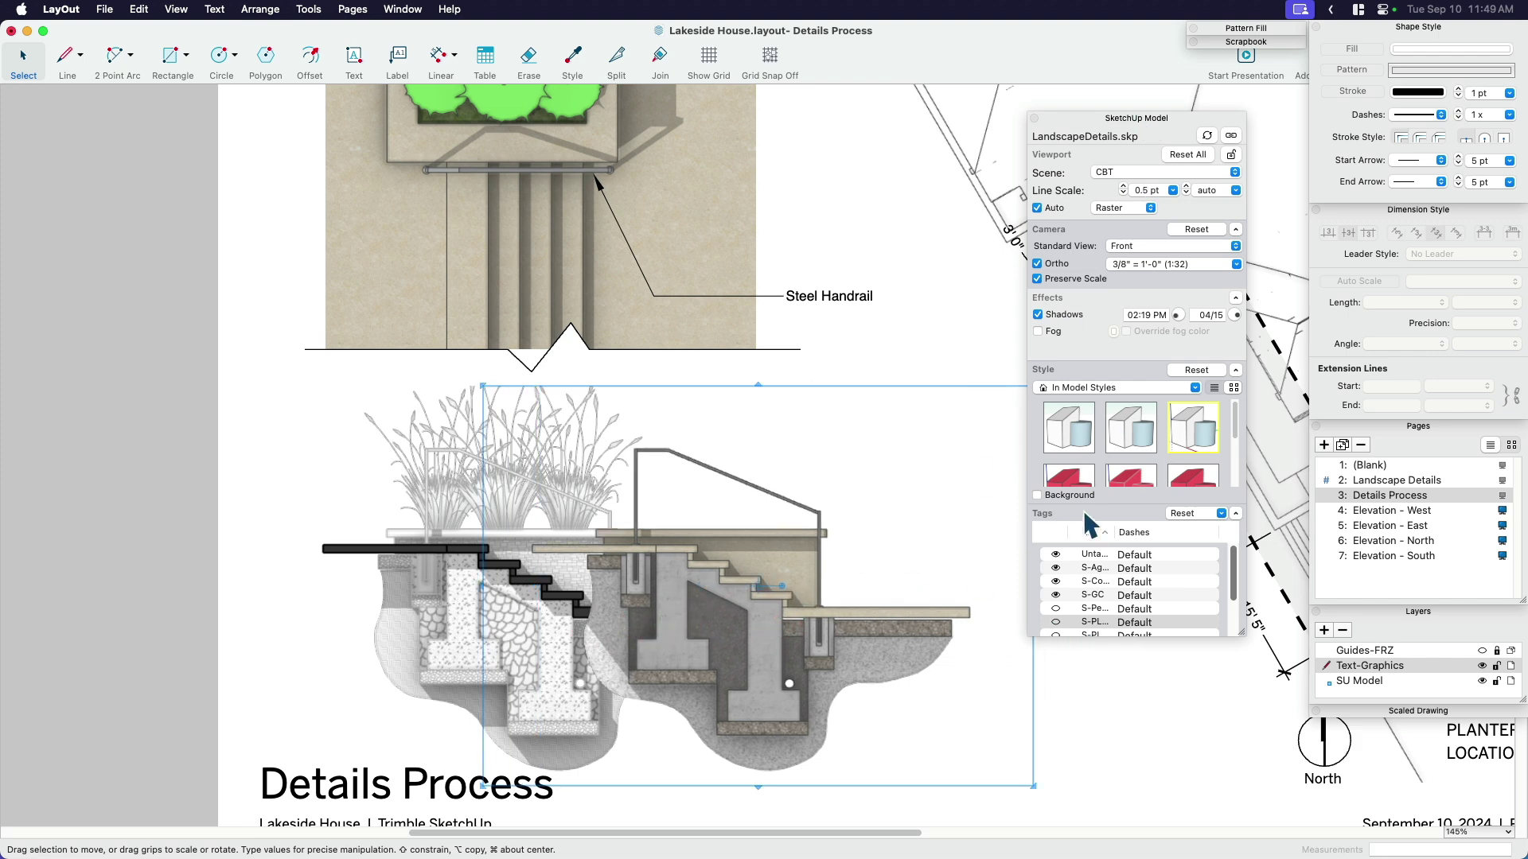
{"action": "left_click", "coordinate": [1135, 433]}
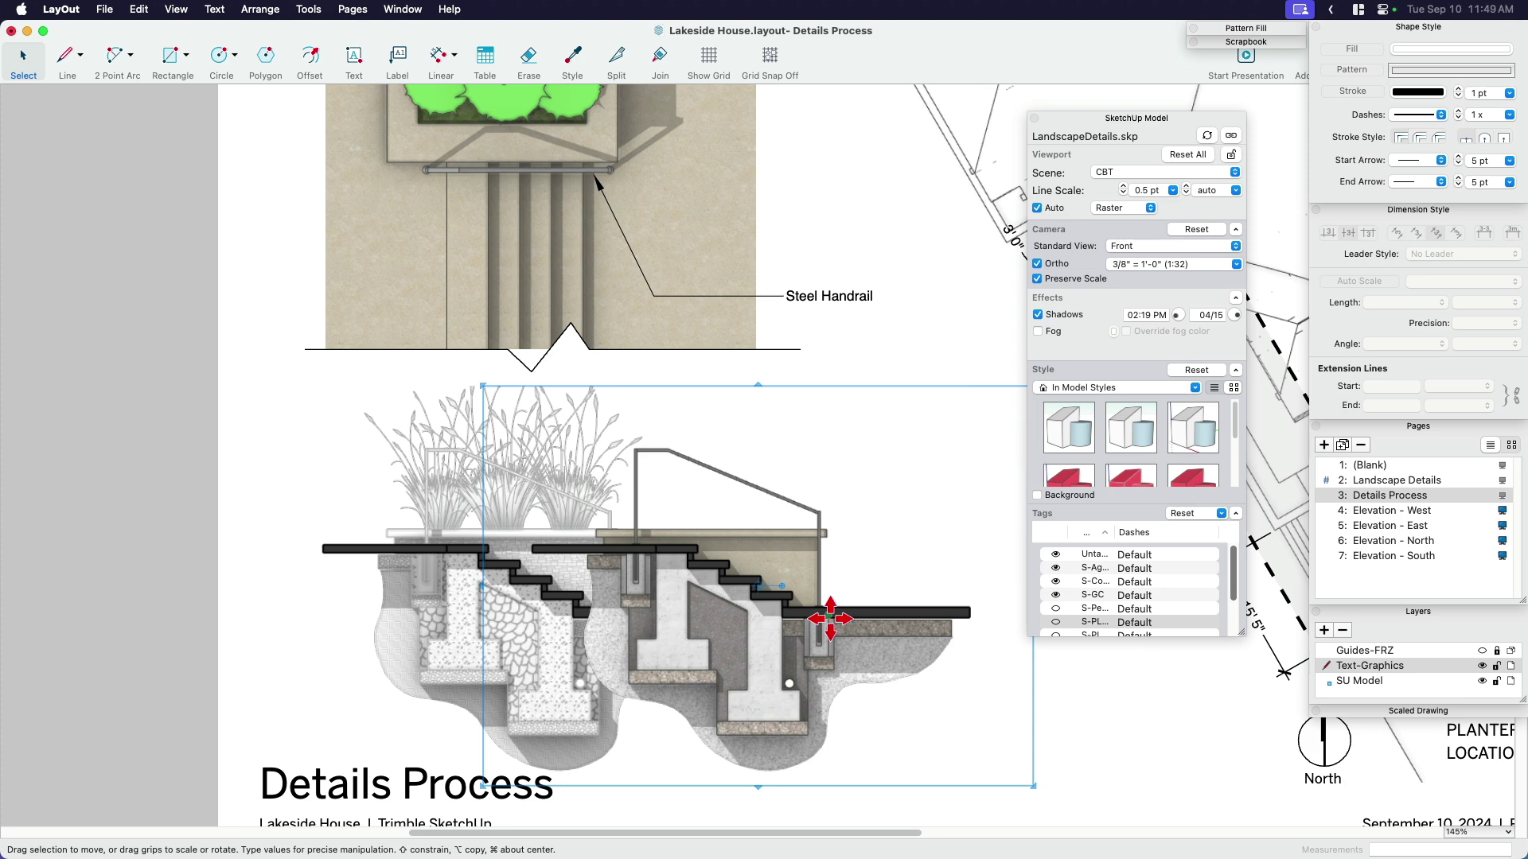
- Nudge the colored section copy horizontally until it sits exactly over the grayscale section viewport
{"action": "key", "text": "Left"}
{"action": "key", "text": "Left"}
{"action": "key", "text": "Left"}
{"action": "key", "text": "Left"}
{"action": "key", "text": "Left"}
{"action": "key", "text": "Left"}
{"action": "key", "text": "Left"}
{"action": "key", "text": "Left"}
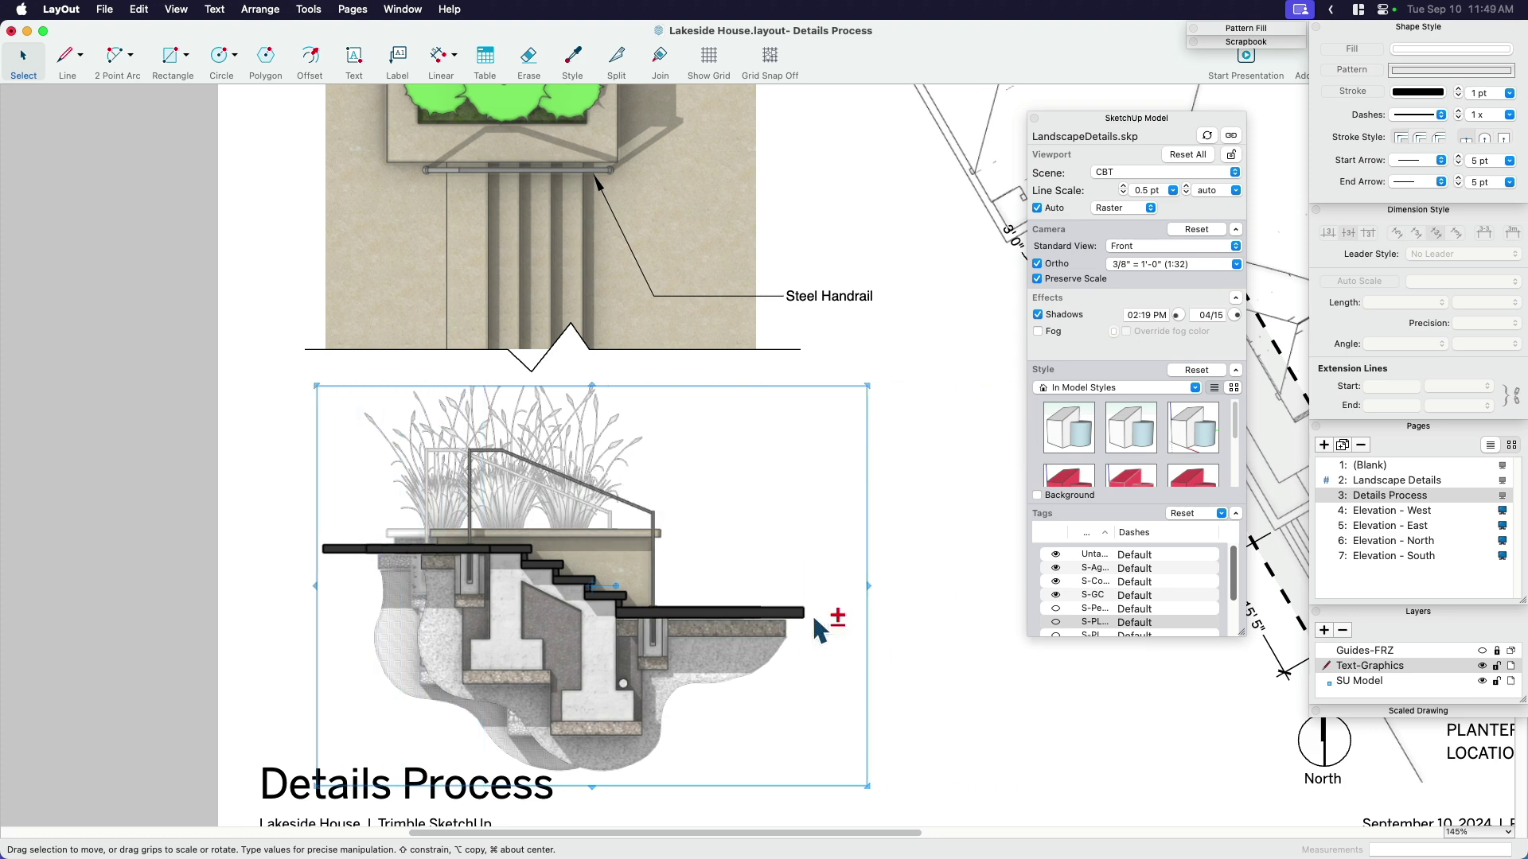
{"action": "key", "text": "Left"}
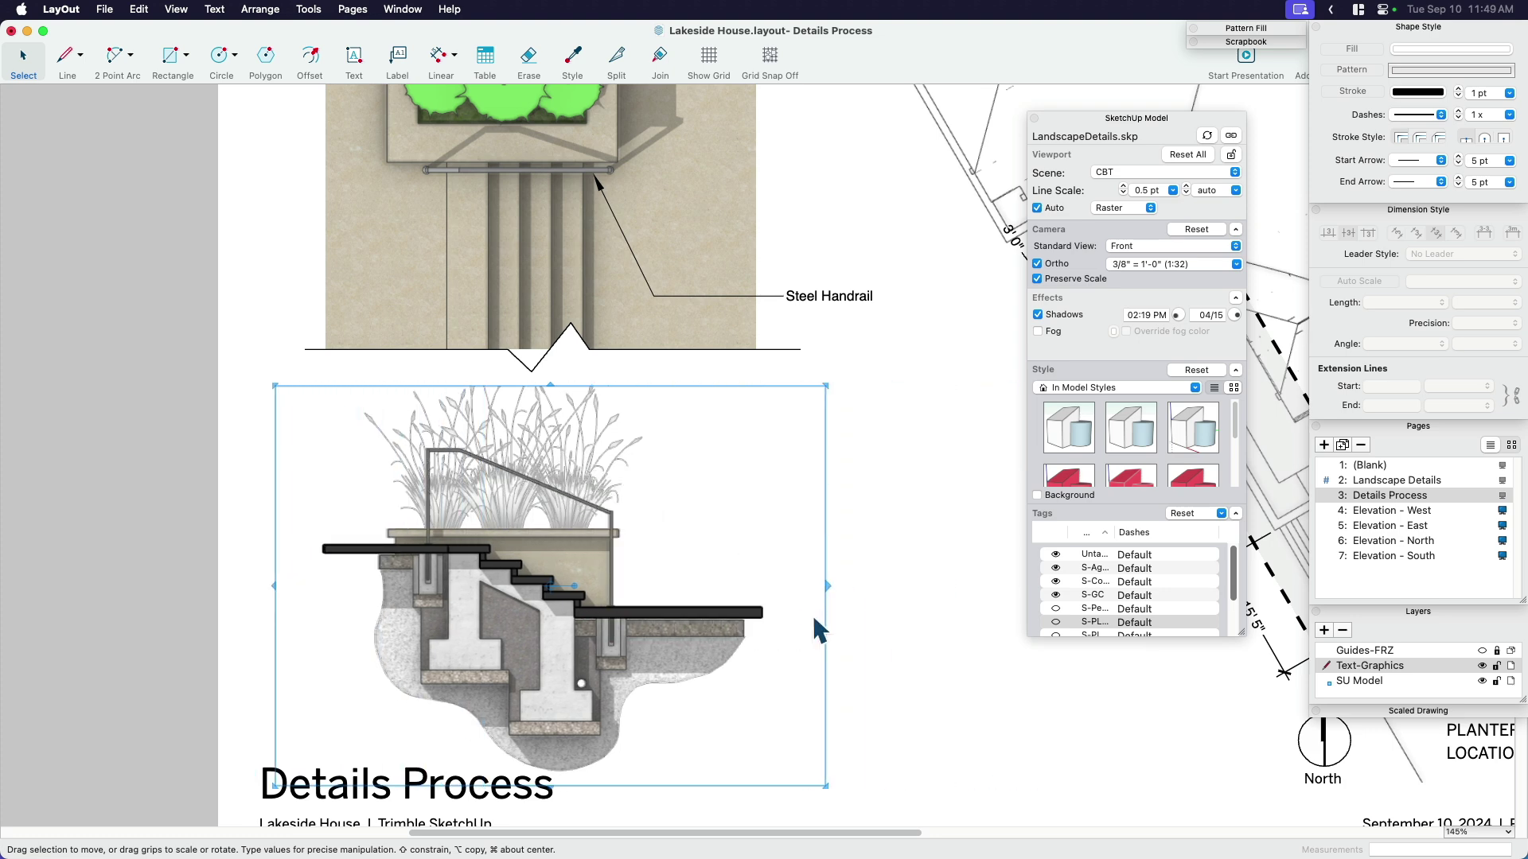
{"action": "left_click", "coordinate": [920, 641]}
{"action": "scroll", "coordinate": [726, 557], "scroll_direction": "down", "scroll_amount": 3}
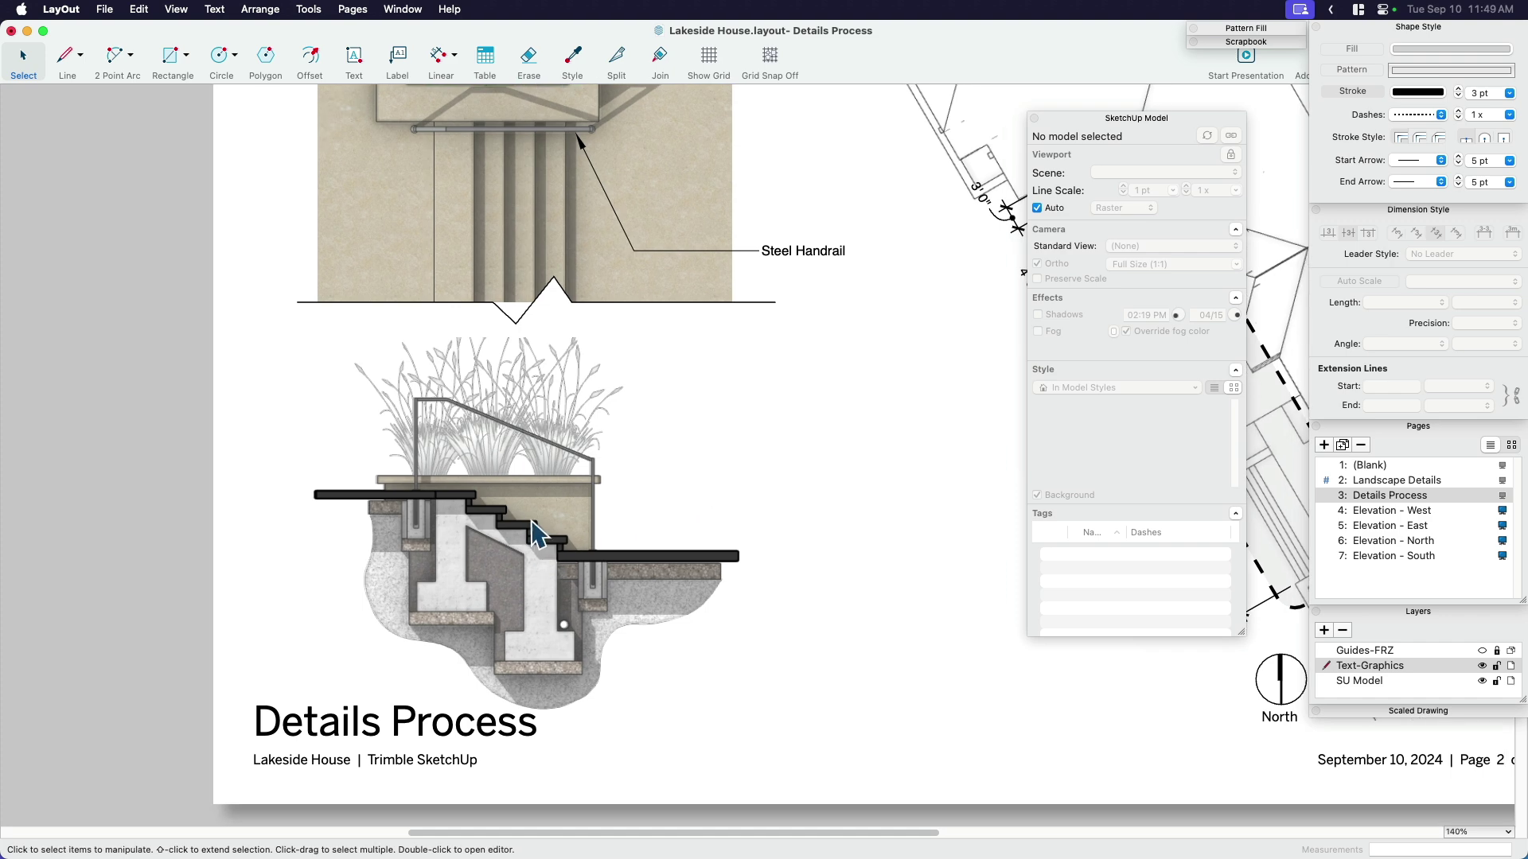
- Slide the colored section viewport aside to expose the grayscale one beneath it, and undo the move
{"action": "left_click", "coordinate": [532, 531]}
{"action": "left_click_drag", "start_coordinate": [528, 546], "coordinate": [709, 535]}
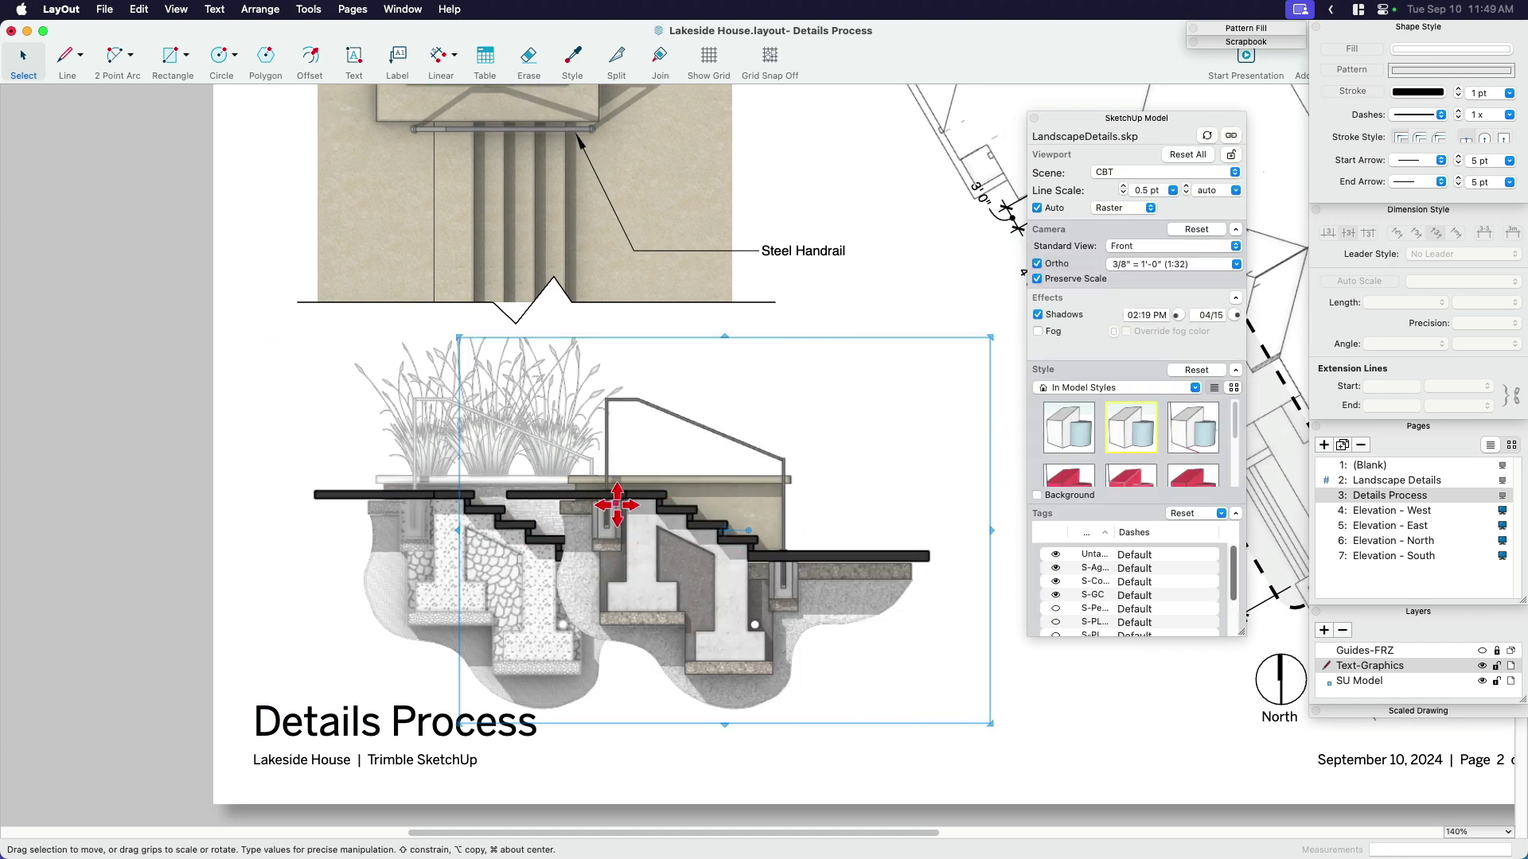
{"action": "key", "text": "super+z"}
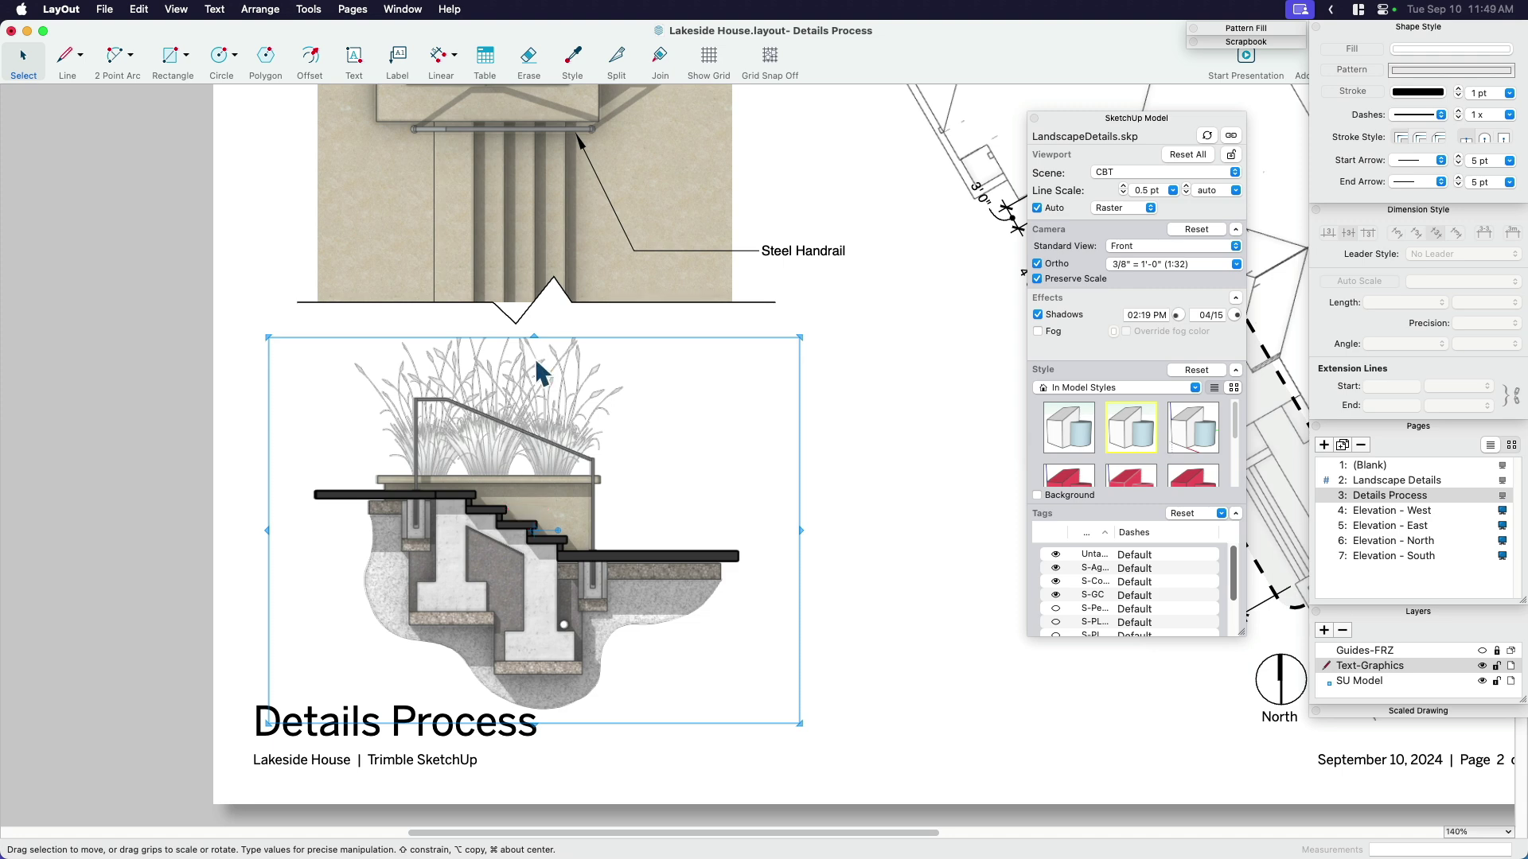
- Extend the colored section viewport's upper edge and label its sloped handrail "Steel Handrail" with a leader
{"action": "left_click_drag", "start_coordinate": [533, 338], "coordinate": [533, 317]}
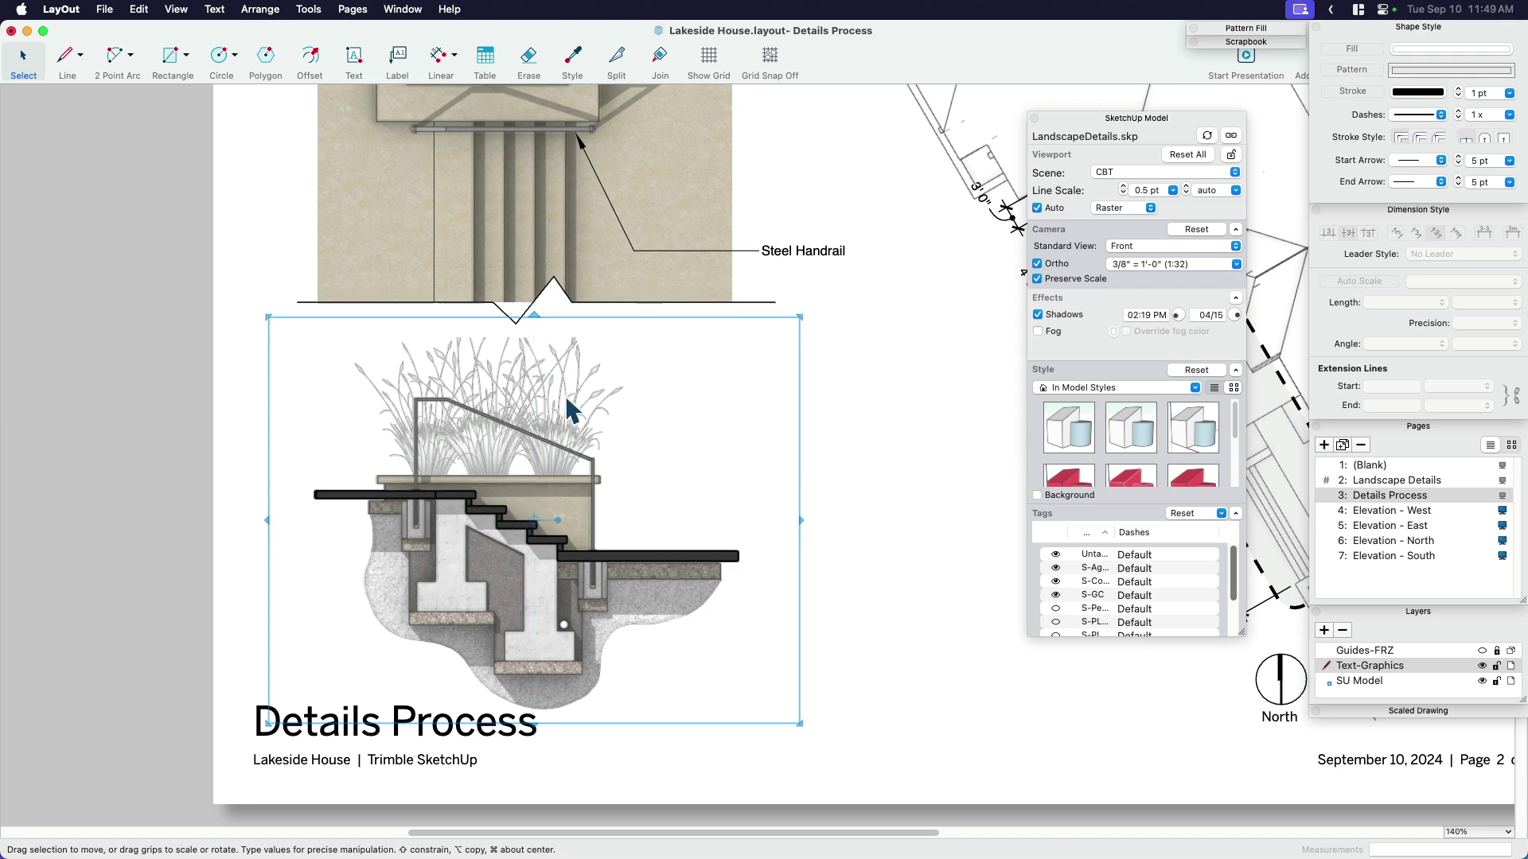
{"action": "left_click", "coordinate": [398, 57]}
{"action": "left_click", "coordinate": [557, 439]}
{"action": "left_click", "coordinate": [661, 402]}
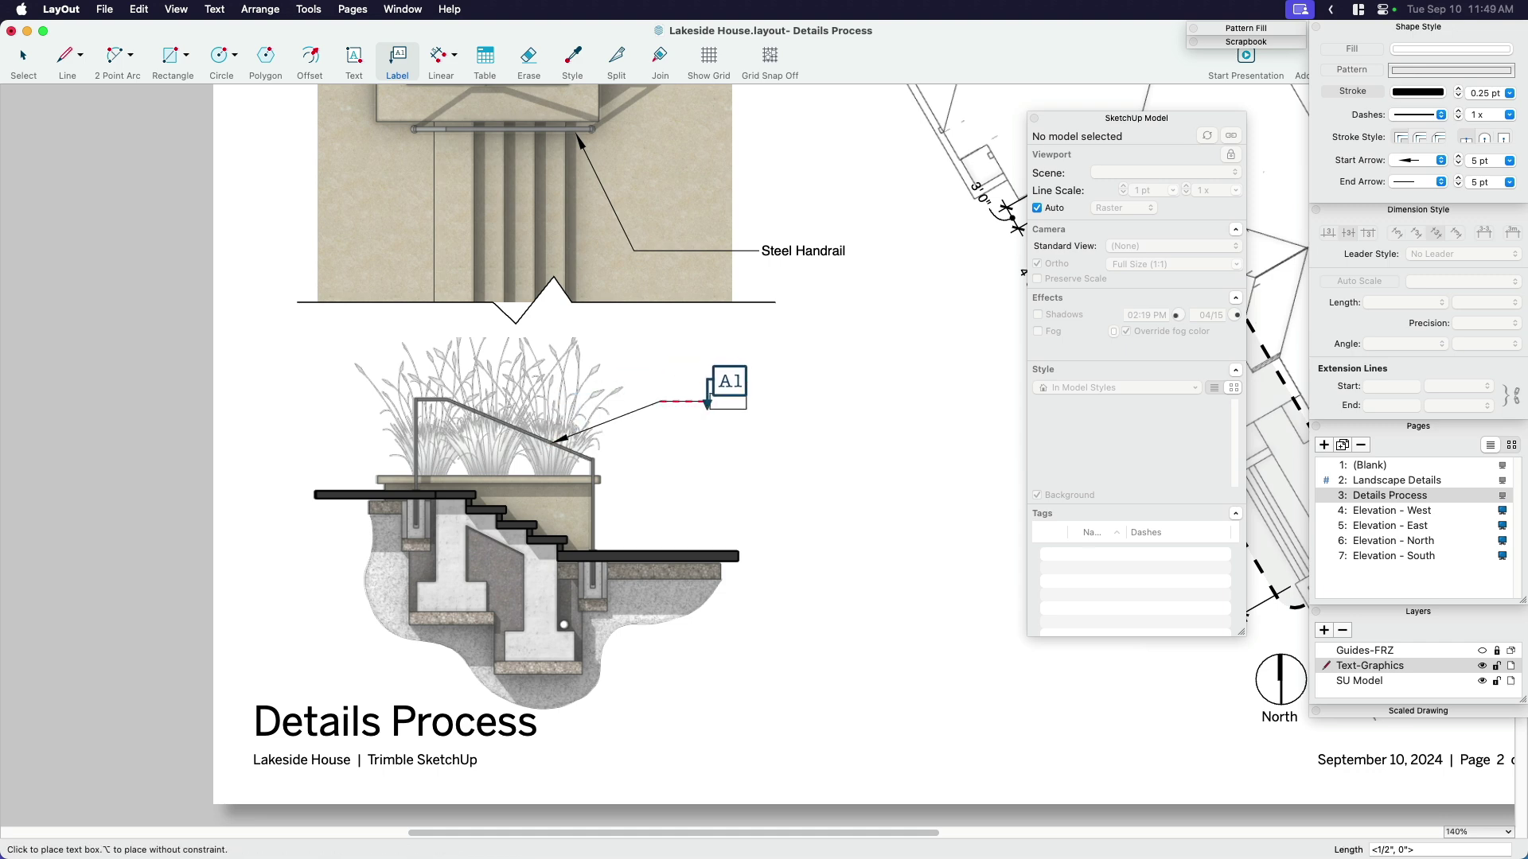
{"action": "left_click", "coordinate": [763, 402]}
{"action": "key", "text": "BackSpace"}
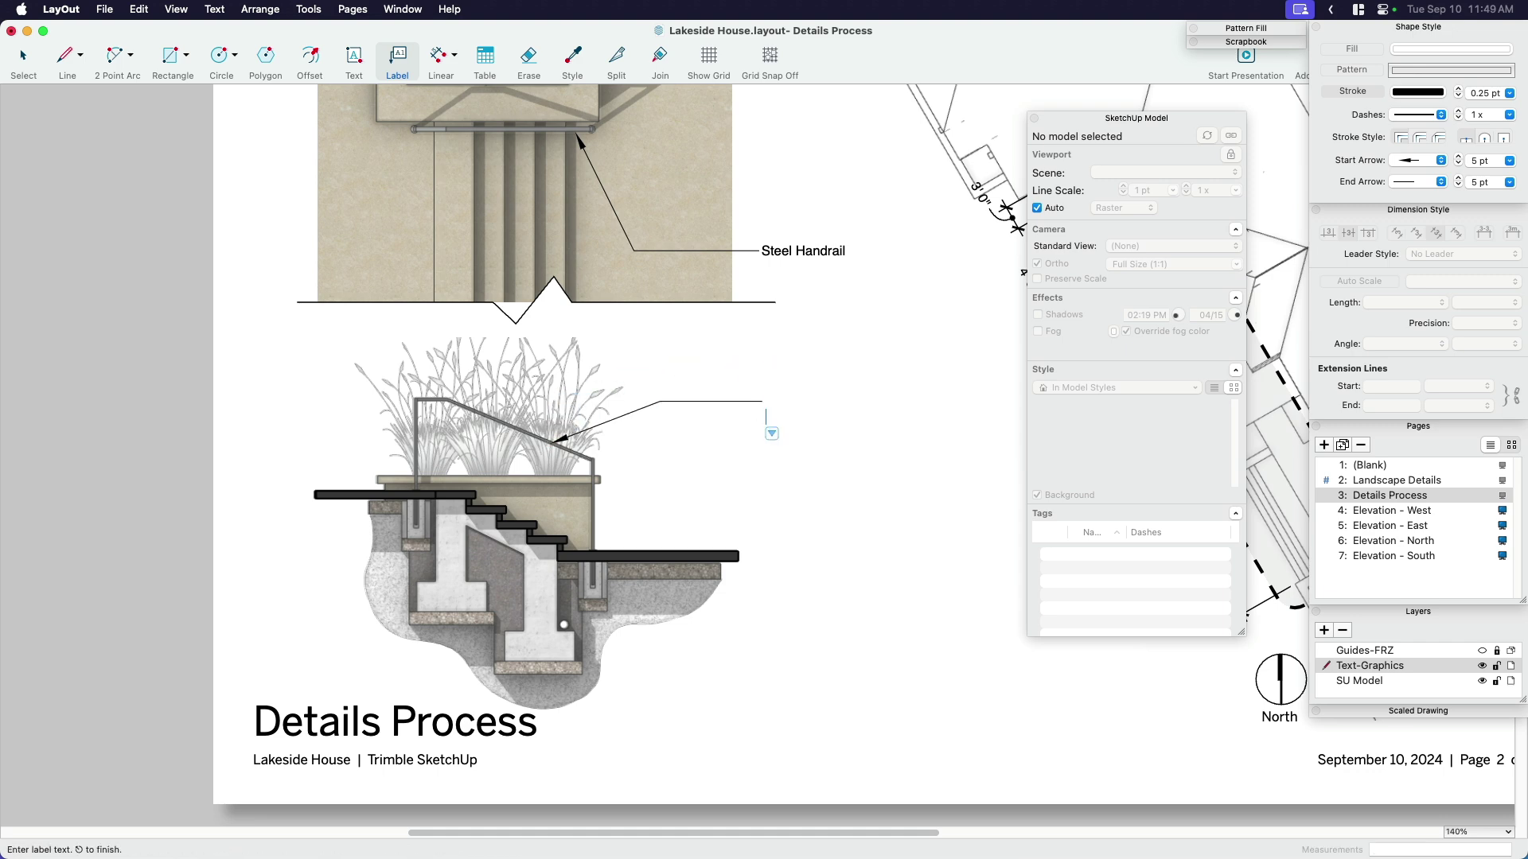
{"action": "key", "text": "super+z"}
{"action": "type", "text": "Steel Handrail"}
{"action": "key", "text": "Escape"}
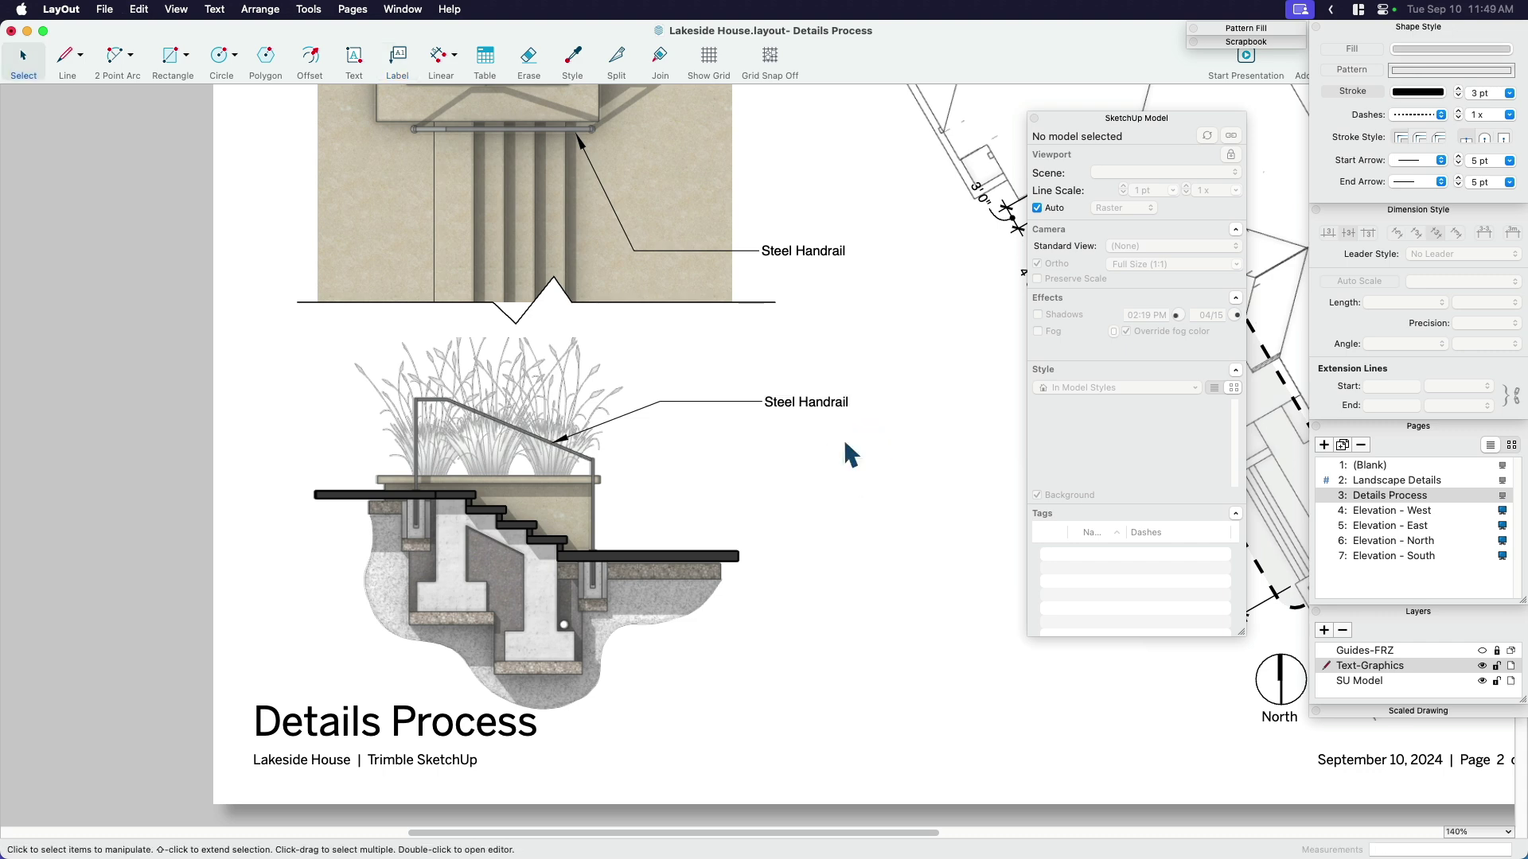
- Collapse the SketchUp Model window, open the Landscape Details page, and examine the finished section's dimensions and dashed footing lines
{"action": "left_click", "coordinate": [813, 408]}
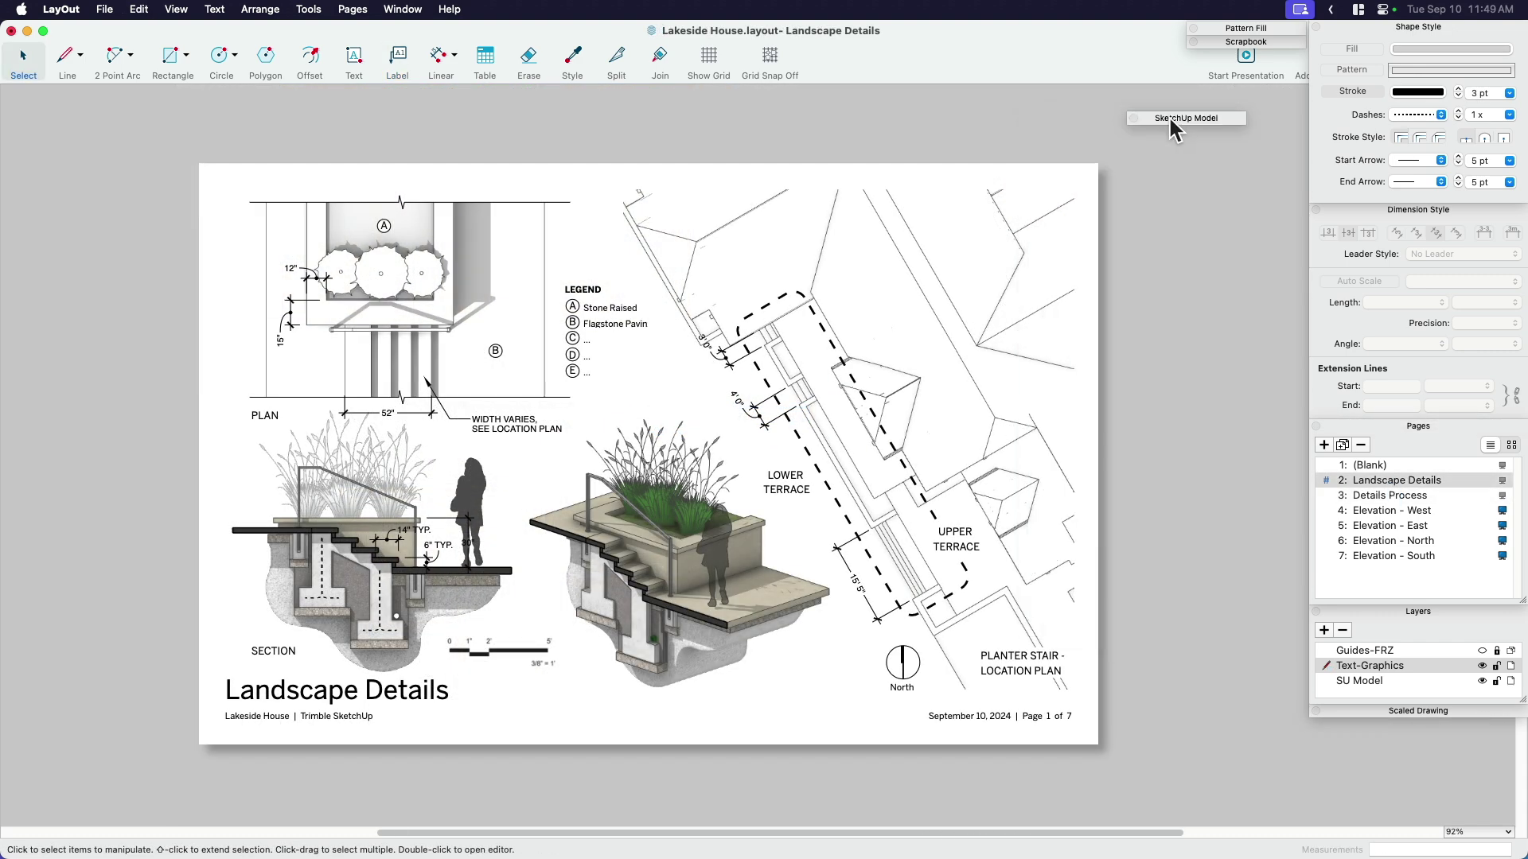
{"action": "scroll", "coordinate": [698, 531], "scroll_direction": "up", "scroll_amount": 1}
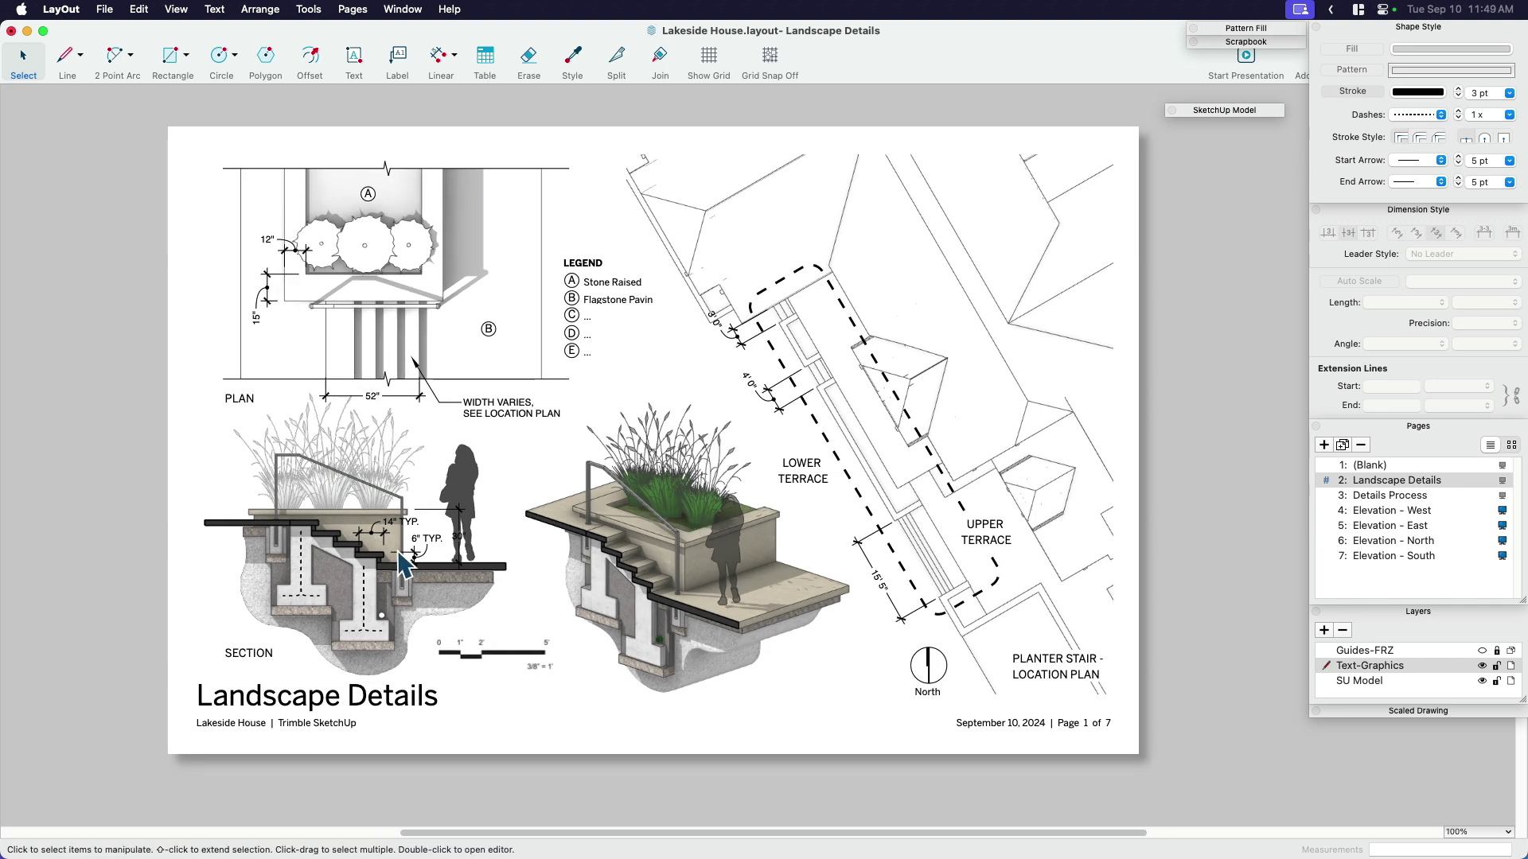
{"action": "scroll", "coordinate": [405, 565], "scroll_direction": "up", "scroll_amount": 1}
{"action": "scroll", "coordinate": [363, 629], "scroll_direction": "up", "scroll_amount": 5}
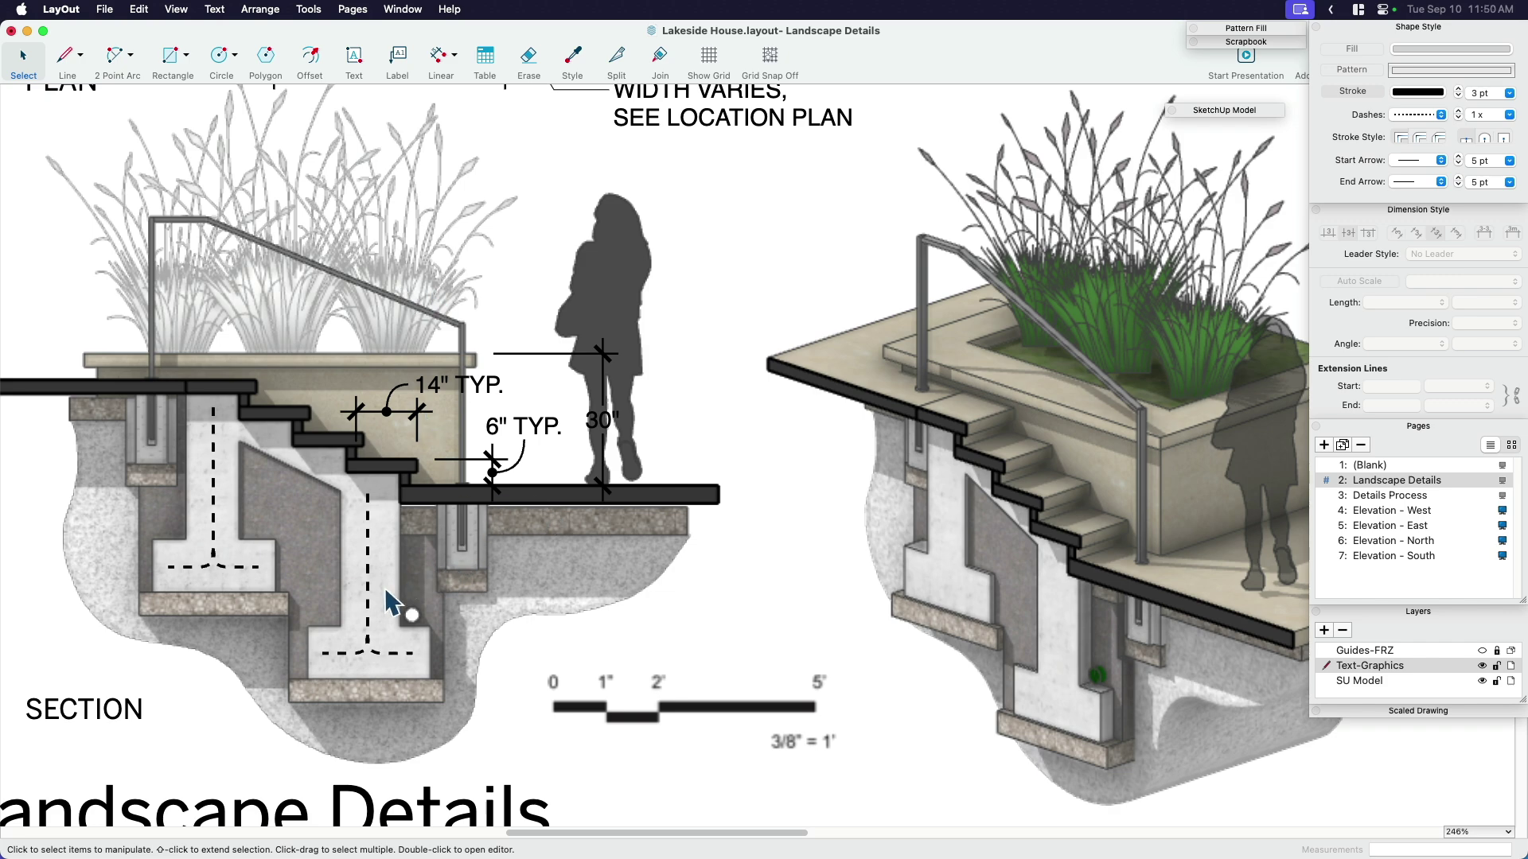
- Select the finished section with its dimensions and footing lines, move it sideways as one unit, and undo the move
{"action": "left_click", "coordinate": [227, 581]}
{"action": "scroll", "coordinate": [402, 573], "scroll_direction": "down", "scroll_amount": 3}
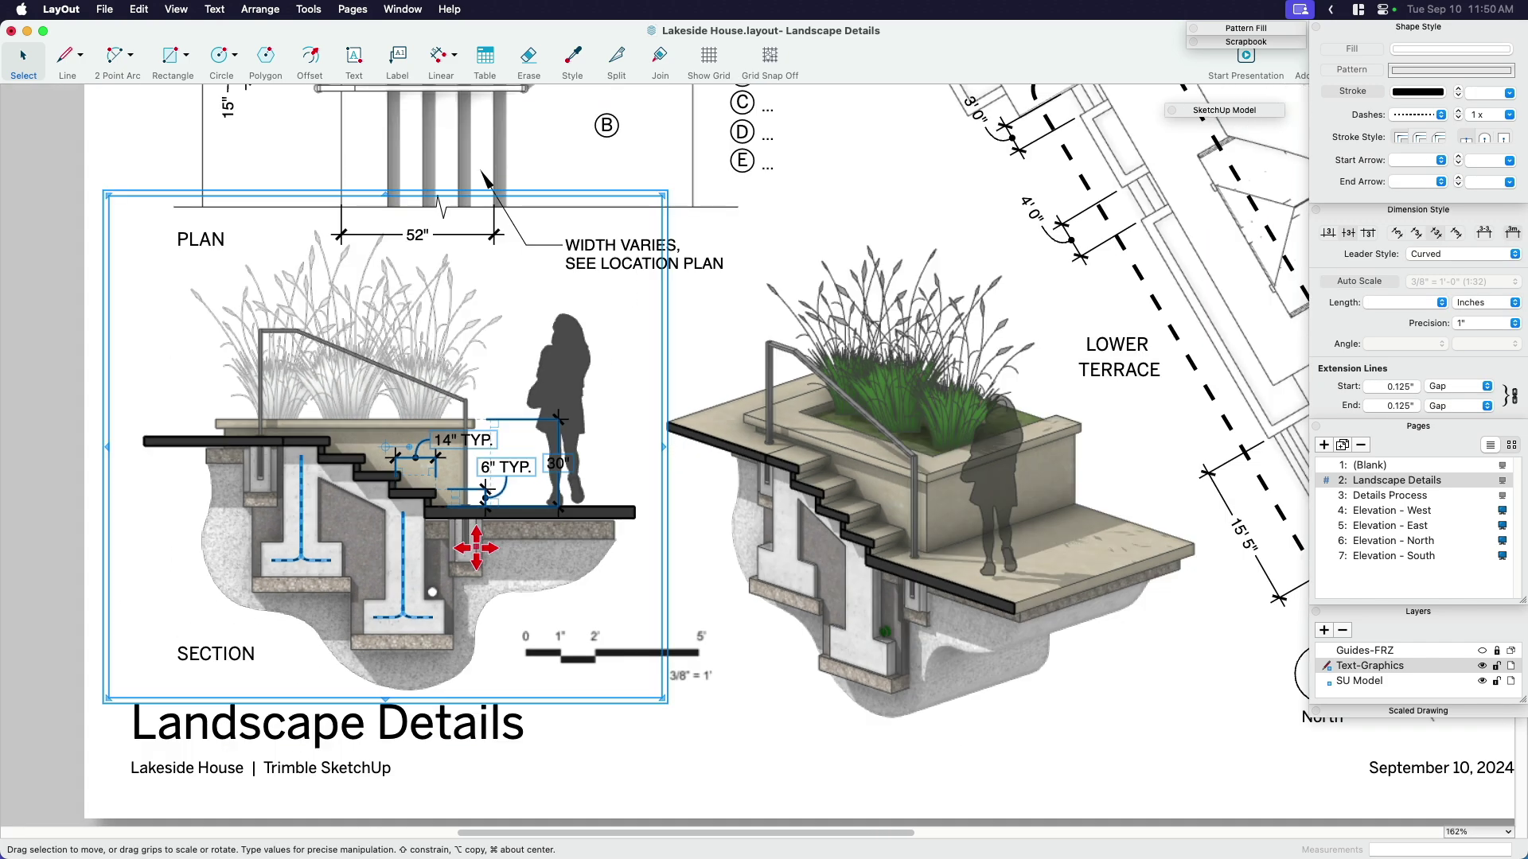
{"action": "left_click_drag", "start_coordinate": [432, 604], "coordinate": [291, 607]}
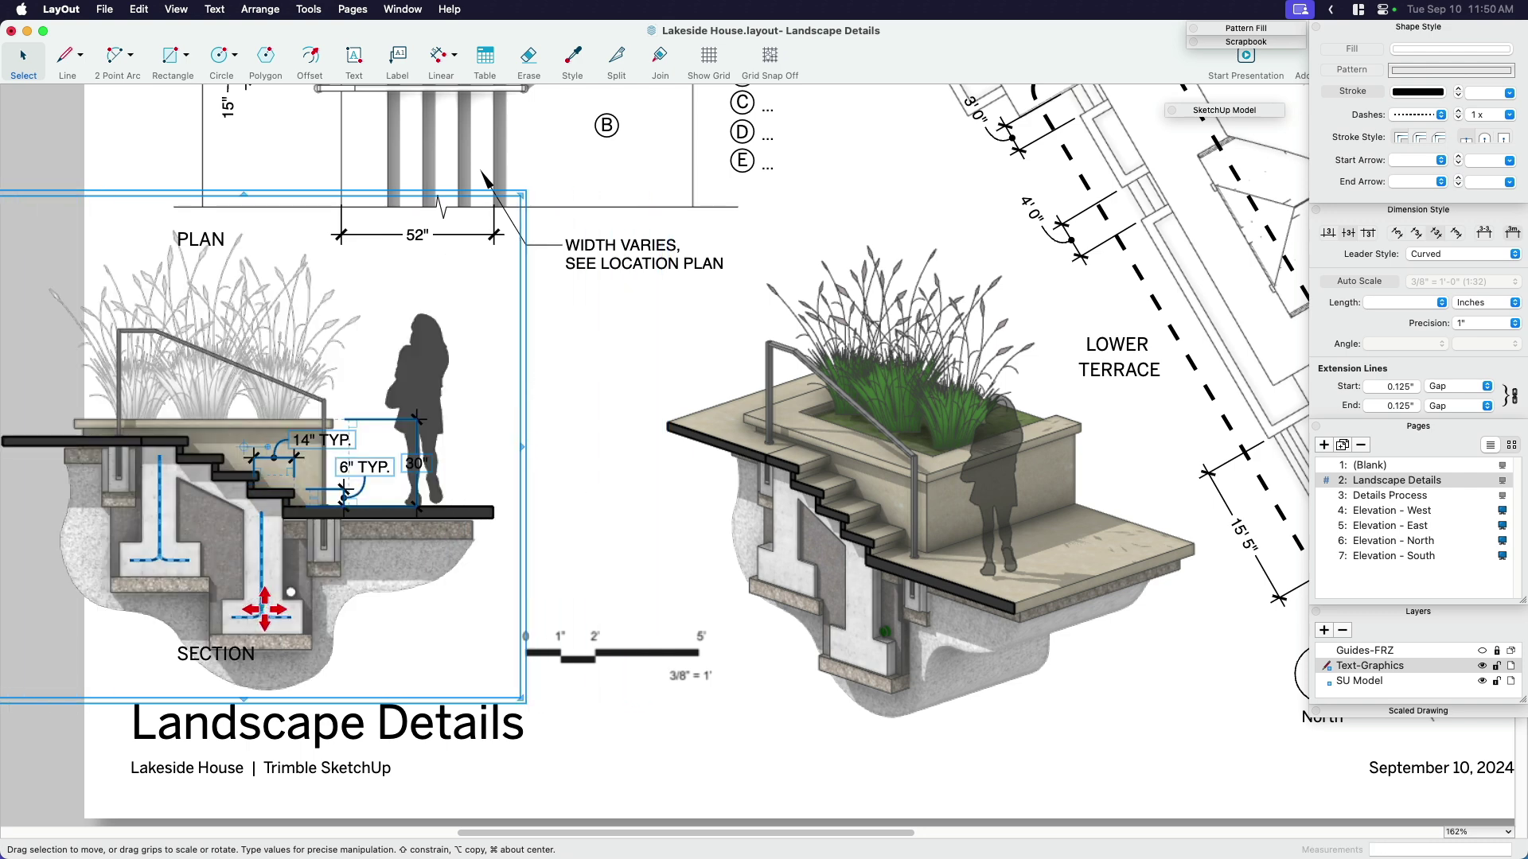
{"action": "key", "text": "super+z"}
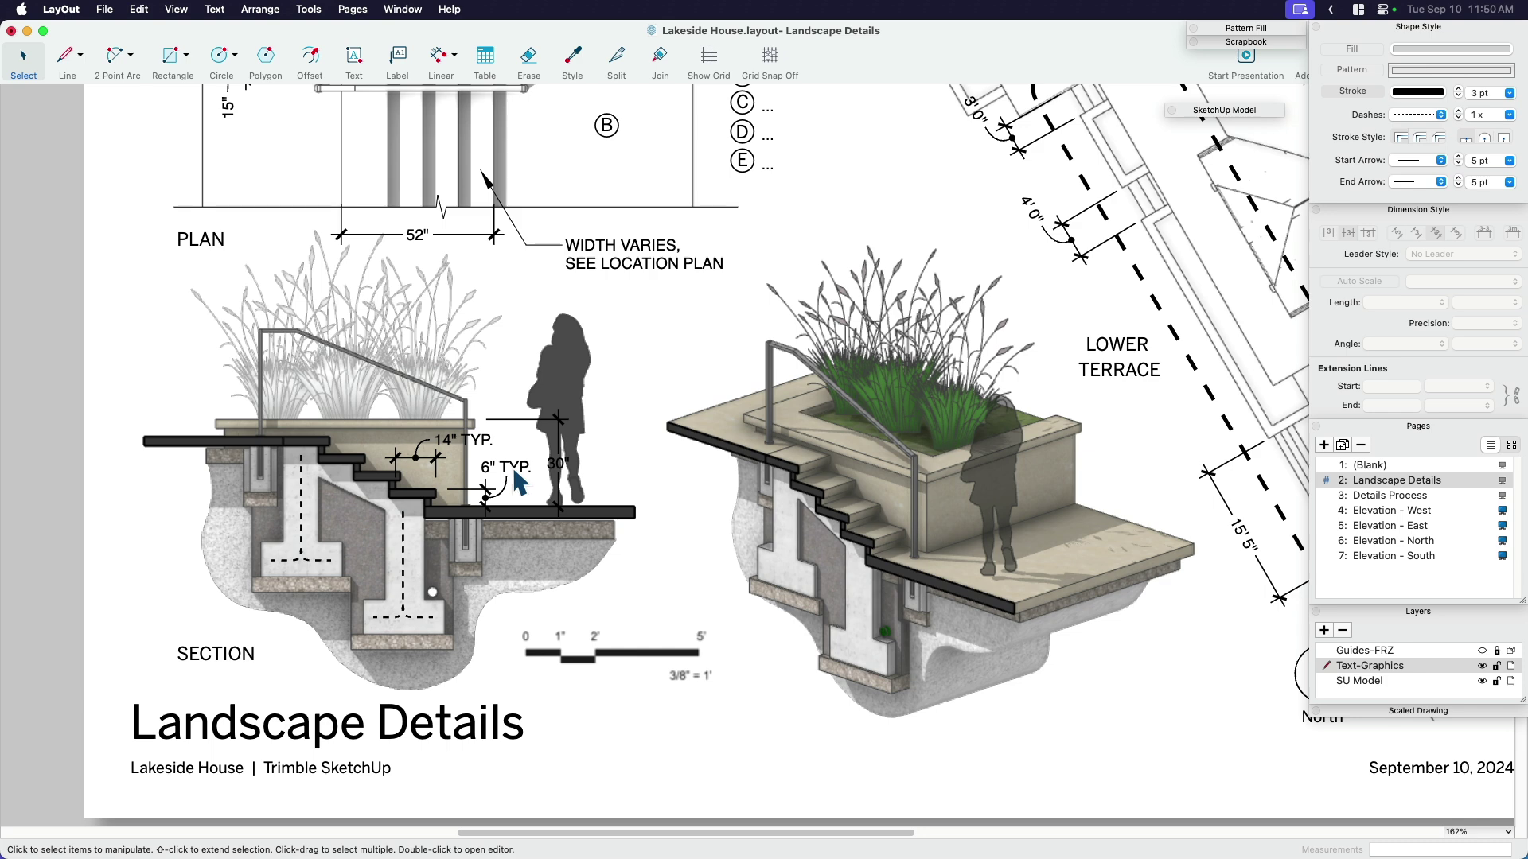
{"action": "scroll", "coordinate": [613, 518], "scroll_direction": "down", "scroll_amount": 5}
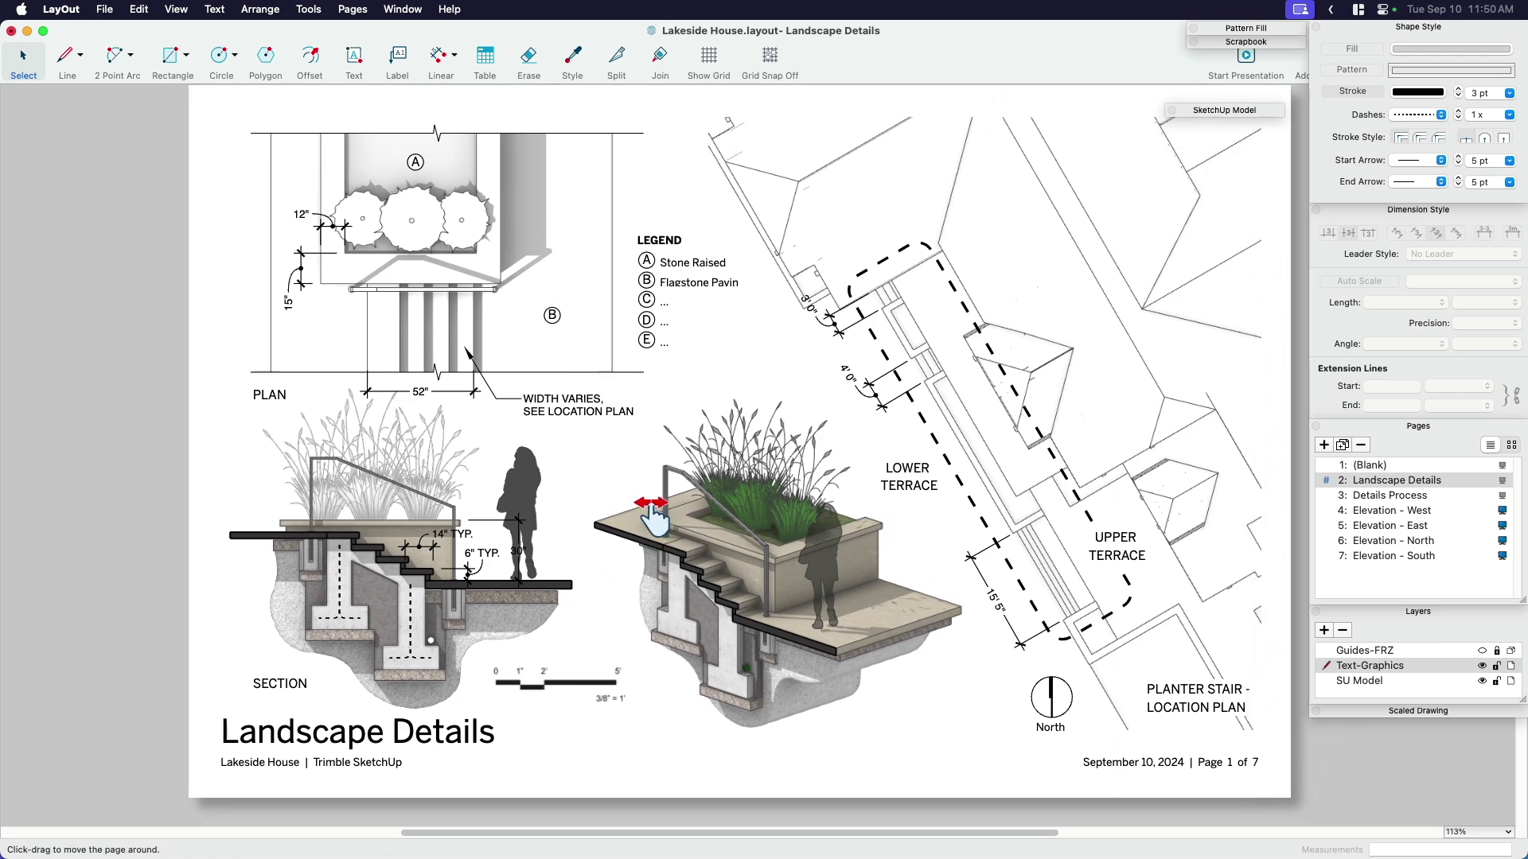
{"action": "mouse_move", "coordinate": [663, 515]}
{"action": "middle_mouse_down"}
{"action": "mouse_move", "coordinate": [637, 517]}
{"action": "mouse_move", "coordinate": [666, 514]}
{"action": "middle_mouse_up"}
{"action": "scroll", "coordinate": [667, 514], "scroll_direction": "up", "scroll_amount": 1}
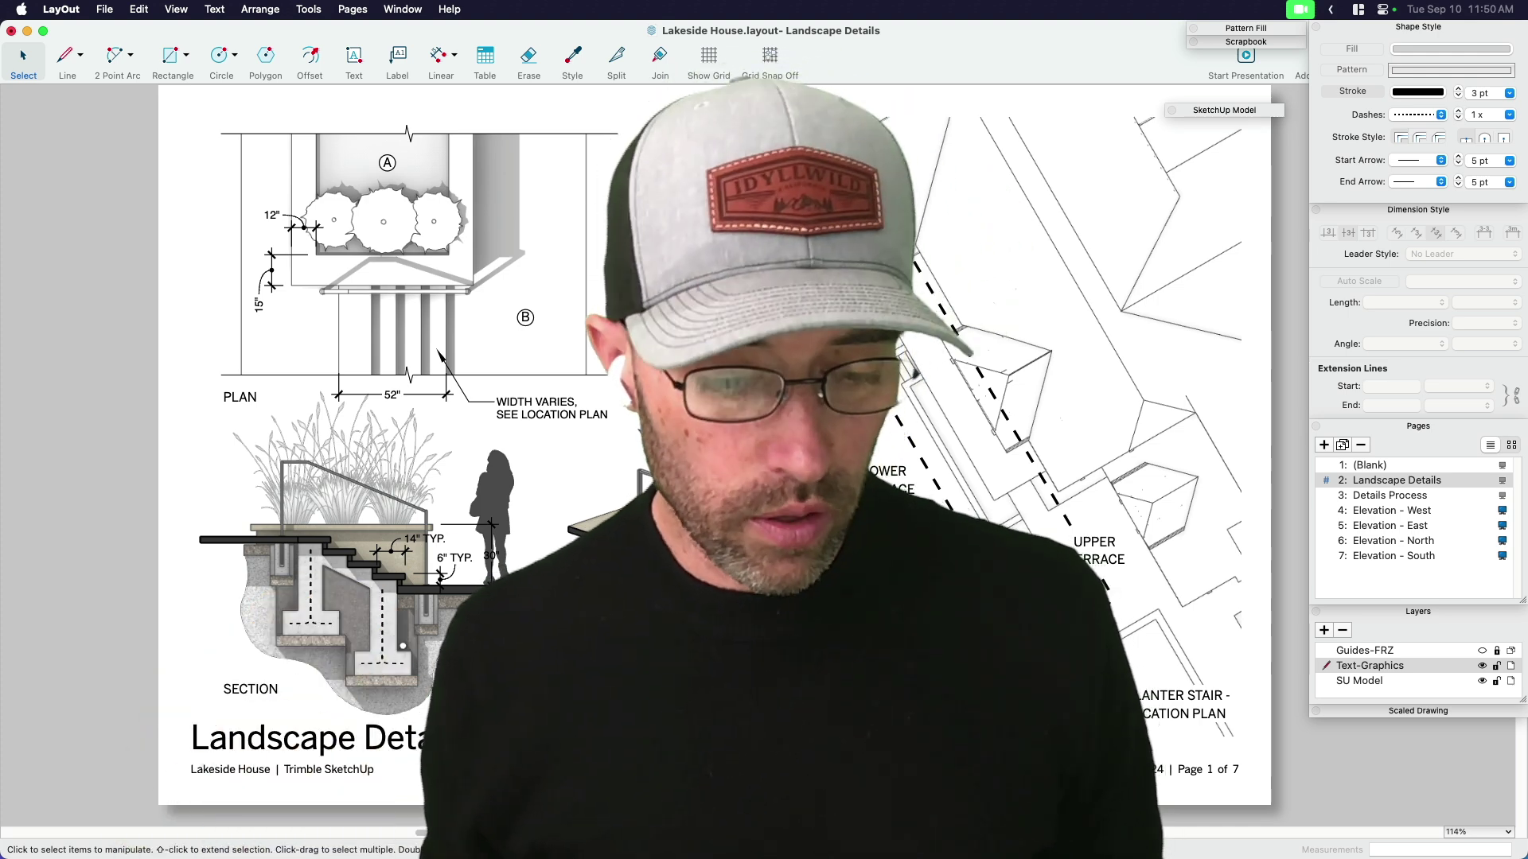
{"action": "scroll", "coordinate": [637, 445], "scroll_direction": "right", "scroll_amount": 5}
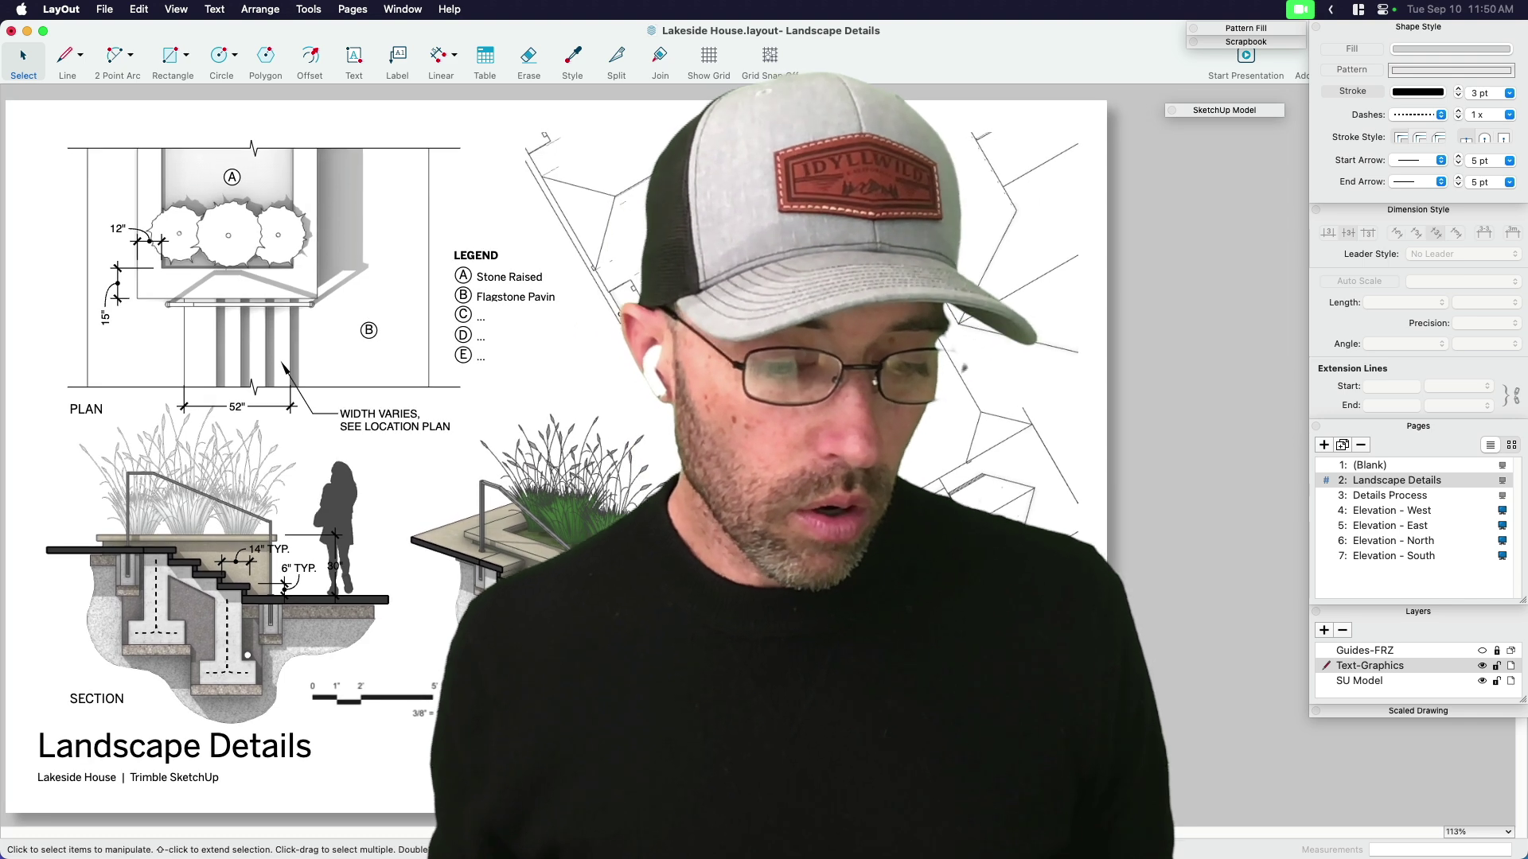